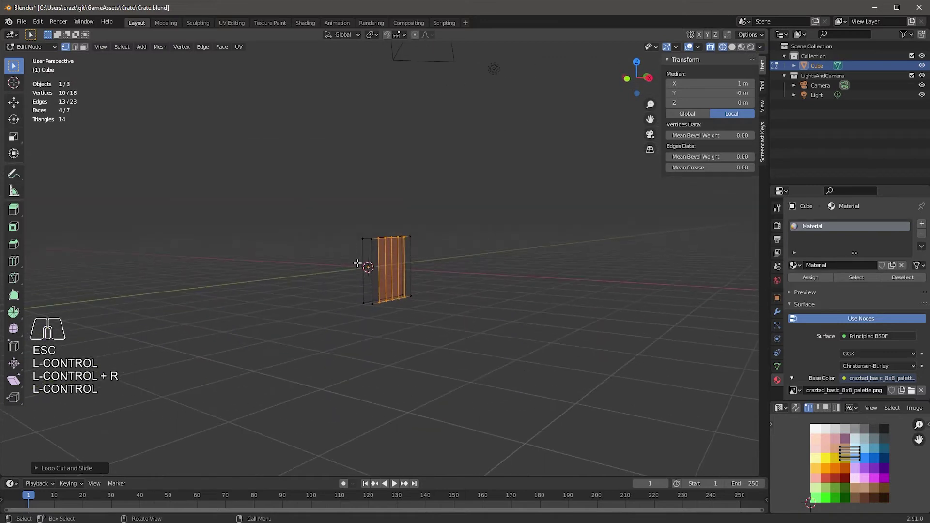
Add five evenly spaced horizontal loop cuts across the vertically divided plane
key(ctrl+r)
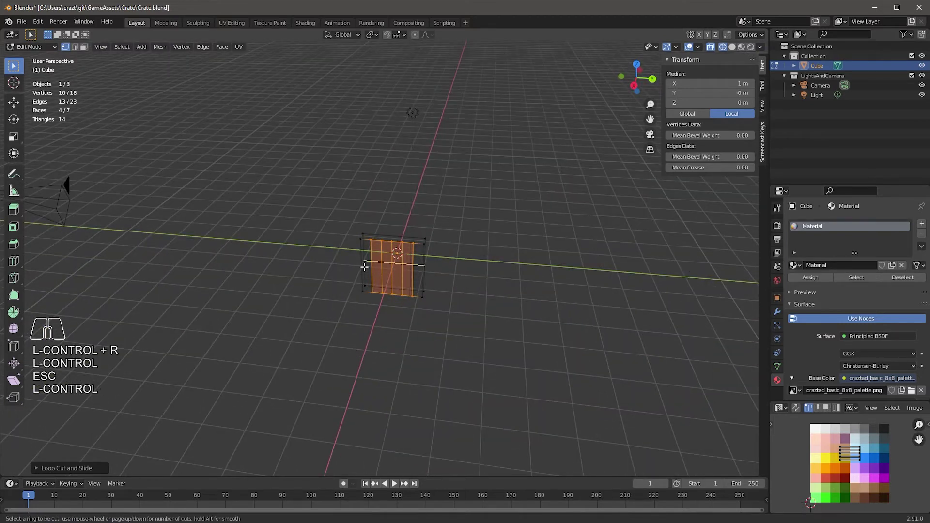
scroll(375, 264, up, 2)
scroll(374, 263, up, 1)
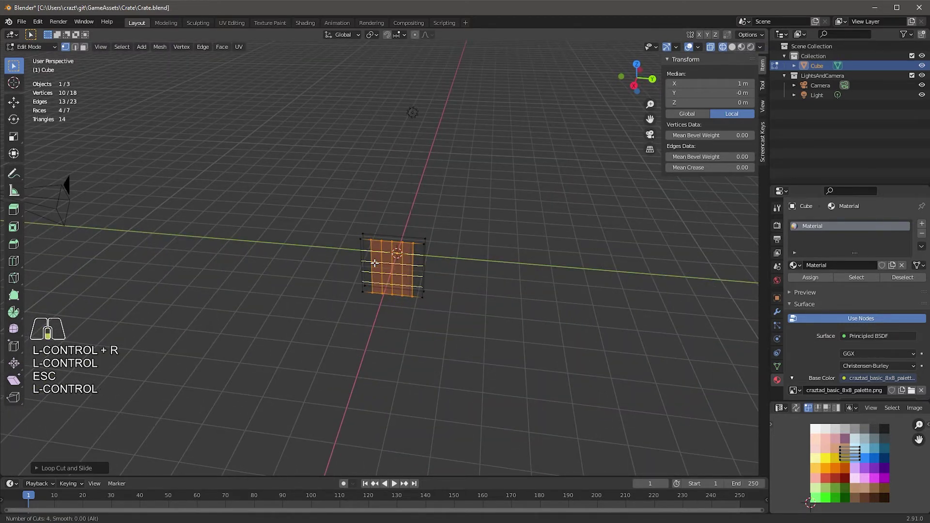
scroll(375, 263, up, 1)
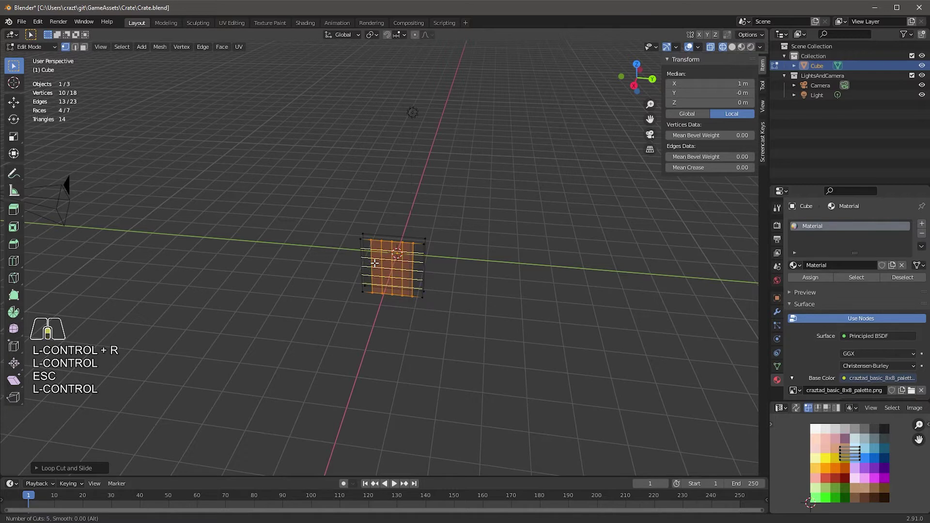
click(374, 263)
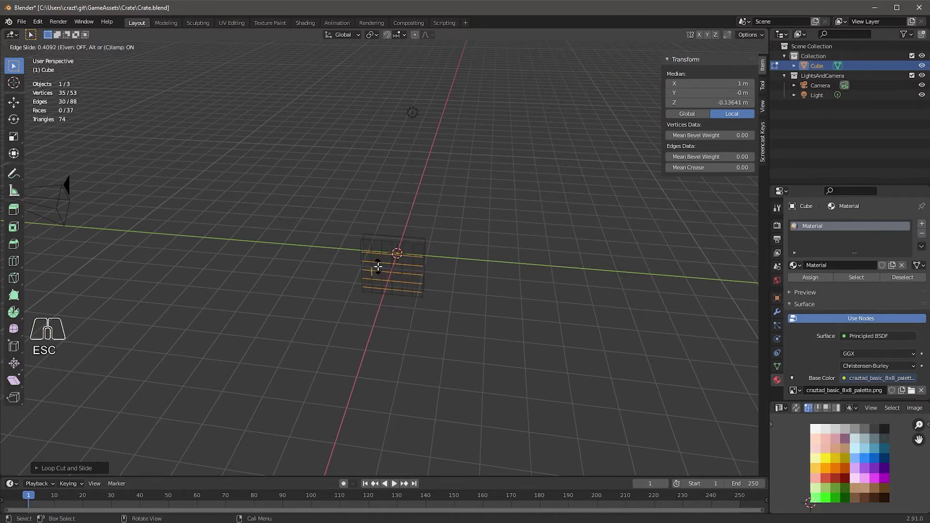
key(Escape)
Select the separate undivided plane and inset its face by about 0.15 m
middle_drag(438, 334, 378, 252)
click(368, 245)
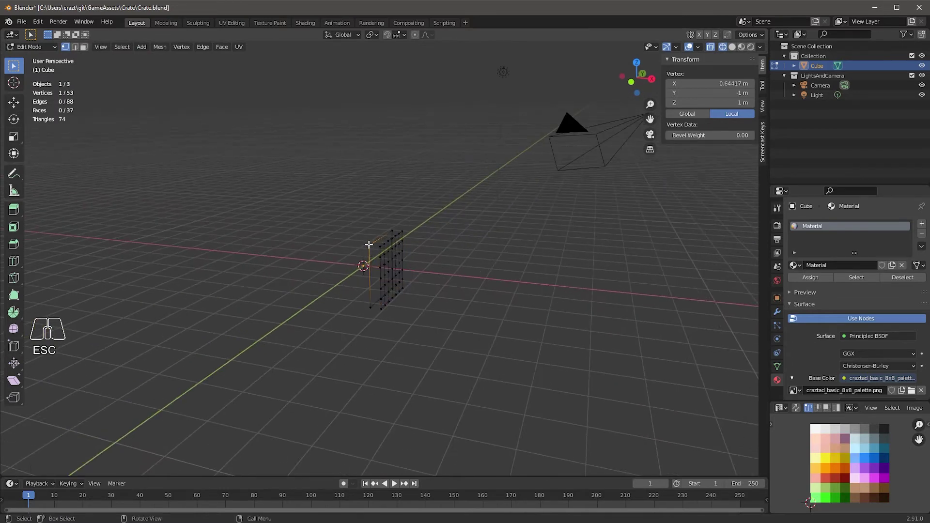
key(l)
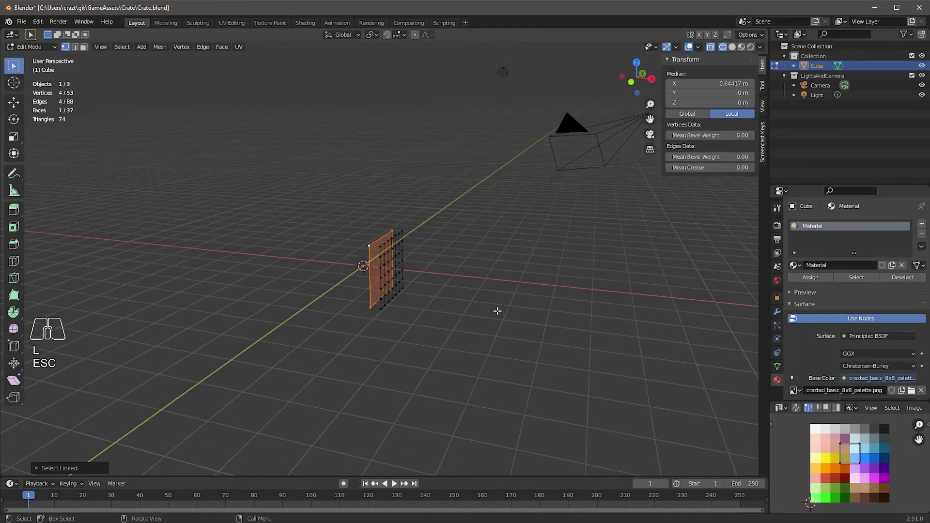
middle_drag(494, 325, 413, 315)
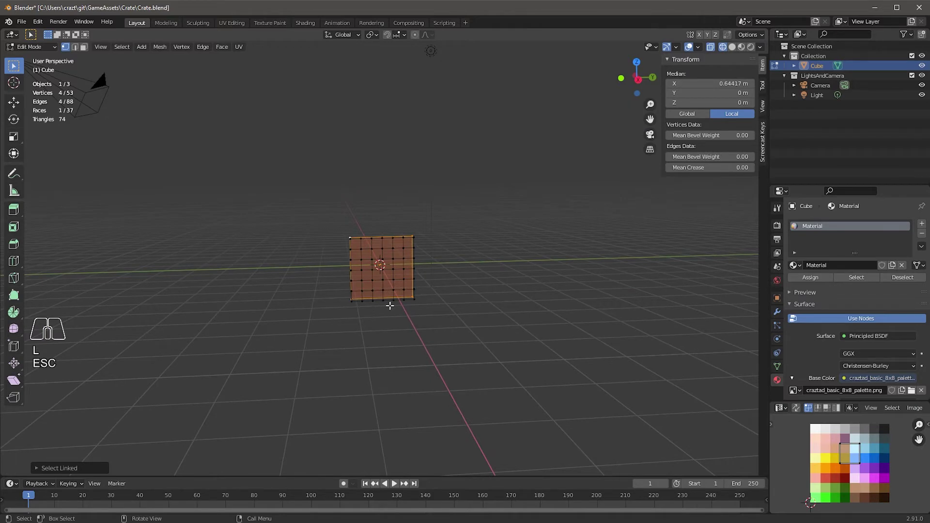
key(i)
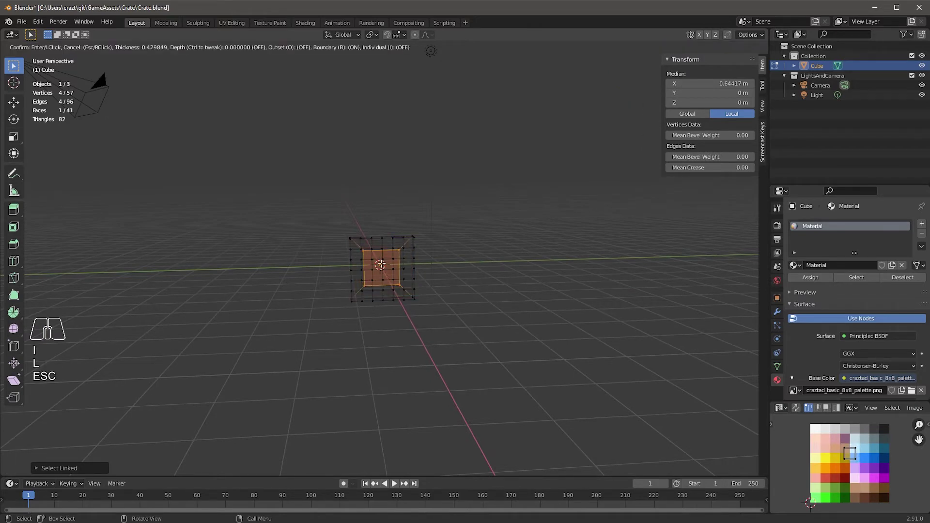
click(374, 259)
Select the whole inset plane and enable snapping with Vertex as the snap target
middle_drag(373, 258, 386, 312)
key(a)
click(374, 260)
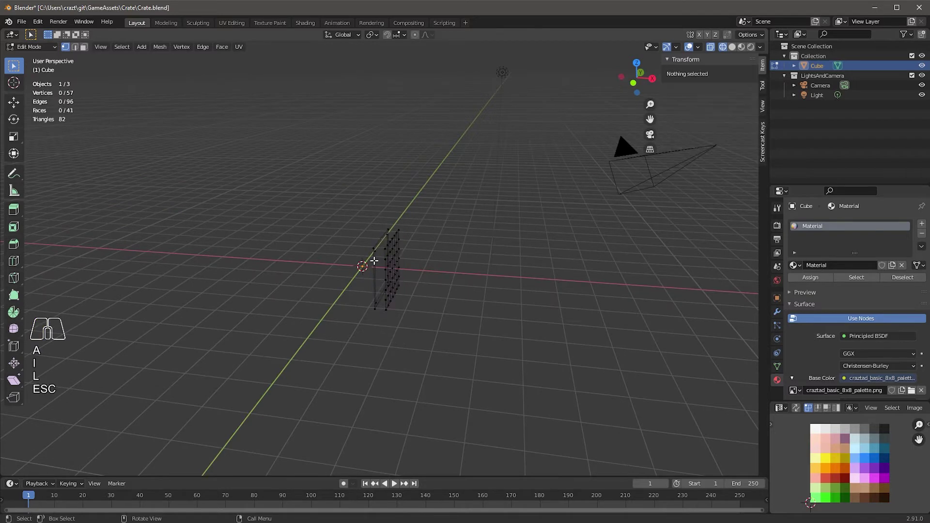
double_click(373, 251)
middle_drag(466, 348, 451, 171)
click(388, 34)
click(403, 35)
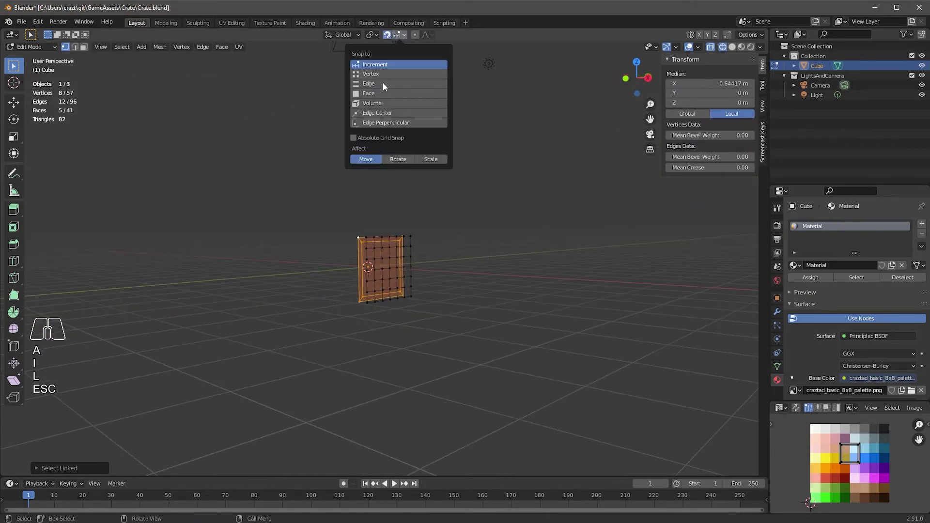
click(374, 74)
Move the inset plane along X onto the gridded plane, snapping it at X 1 m
middle_drag(420, 318, 351, 245)
key(g)
key(x)
click(380, 241)
Snap the inset's two upper inner corner vertices to the grid points one cell in from the outer corners
middle_drag(494, 327, 382, 287)
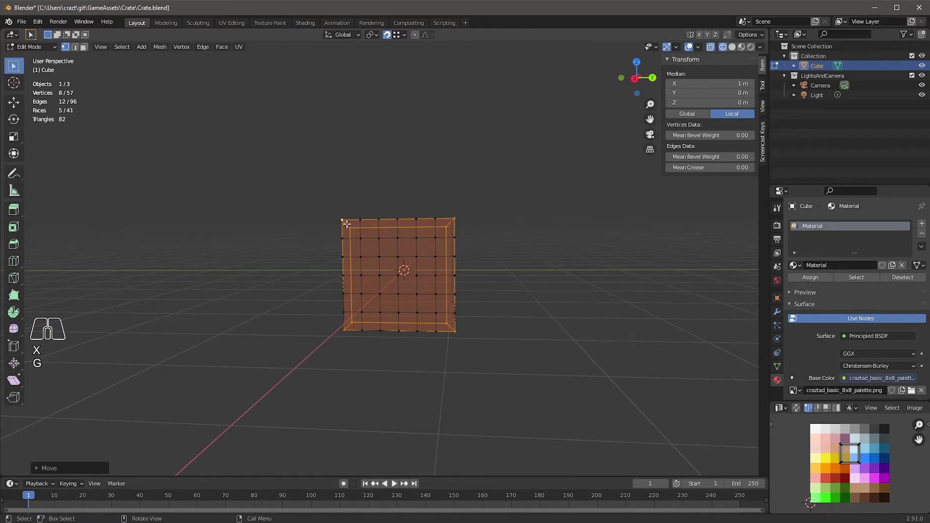
click(361, 238)
key(g)
click(441, 233)
key(g)
Try to snap the inset's lower inner corner vertices to the grid points, and undo the moves
click(435, 262)
key(g)
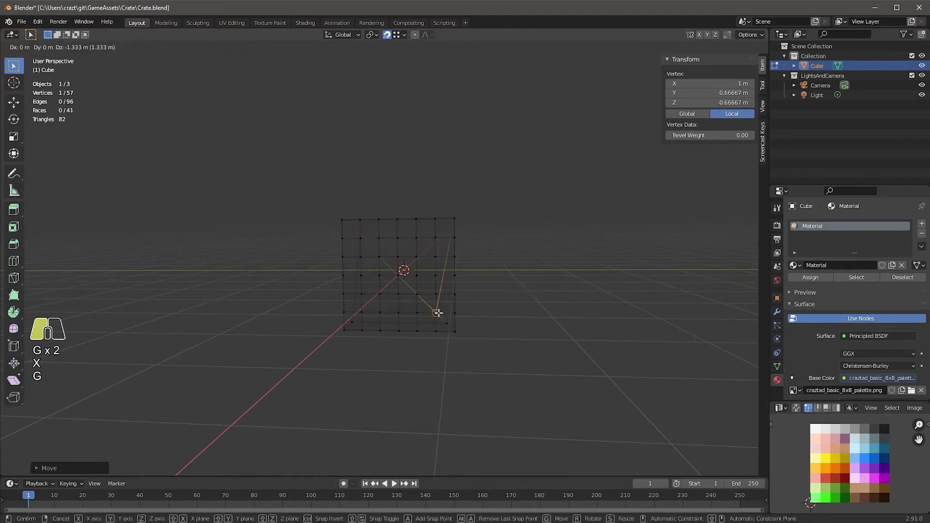
click(354, 322)
key(g)
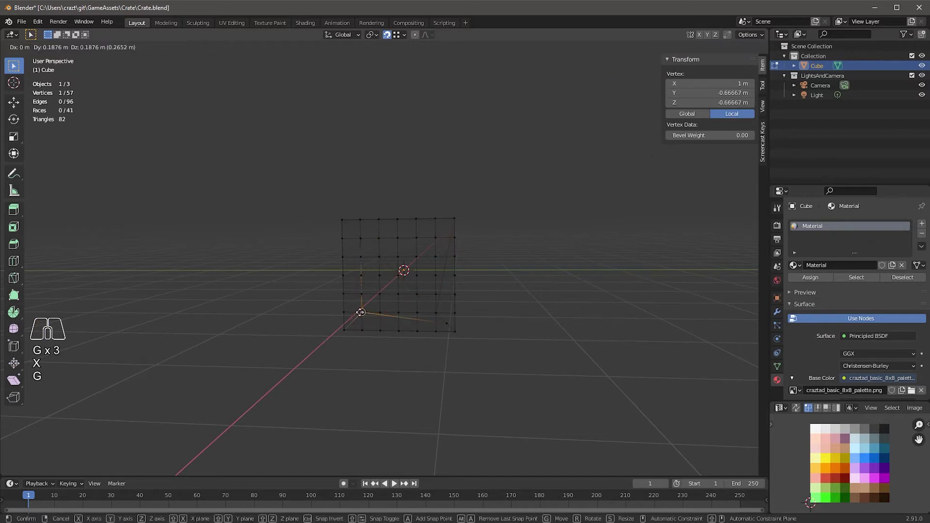
click(369, 318)
key(ctrl+z)
key(ctrl+z)
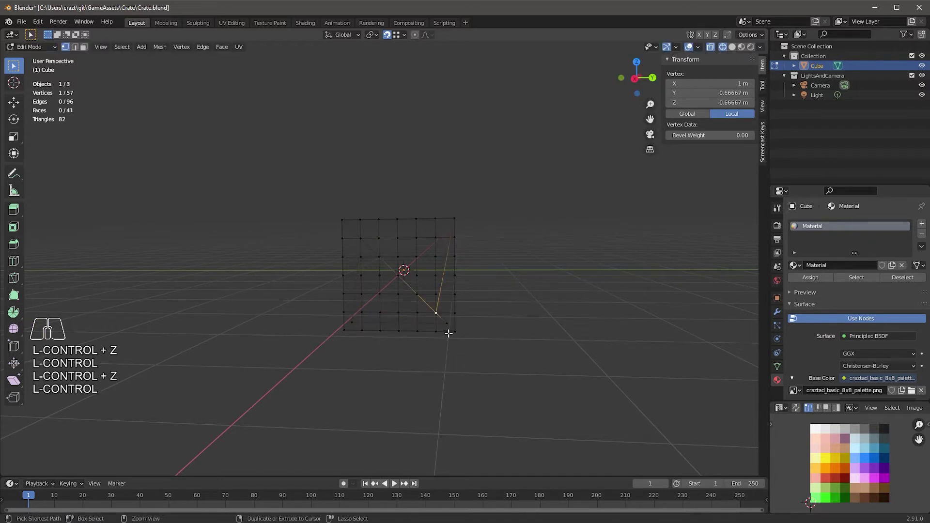
Snap the inset's two lower inner corner vertices to the grid points one cell in from the outer corners
key(g)
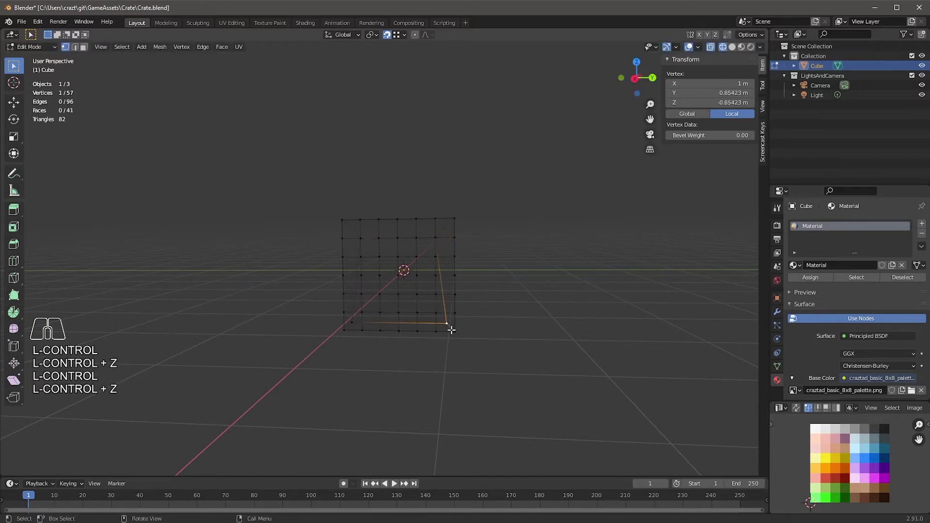
click(358, 316)
key(g)
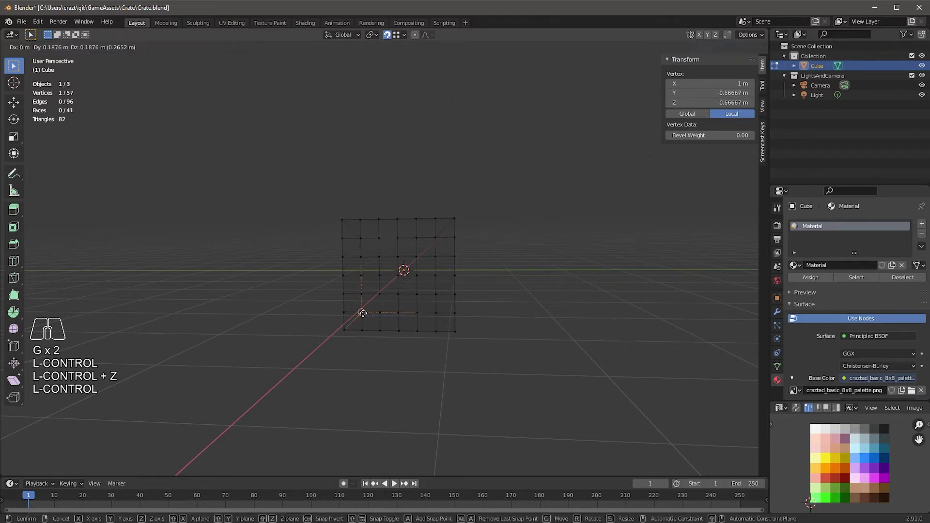
click(411, 356)
Select the entire linked grid plane and delete its vertices, keeping only the inset frame mesh
click(342, 293)
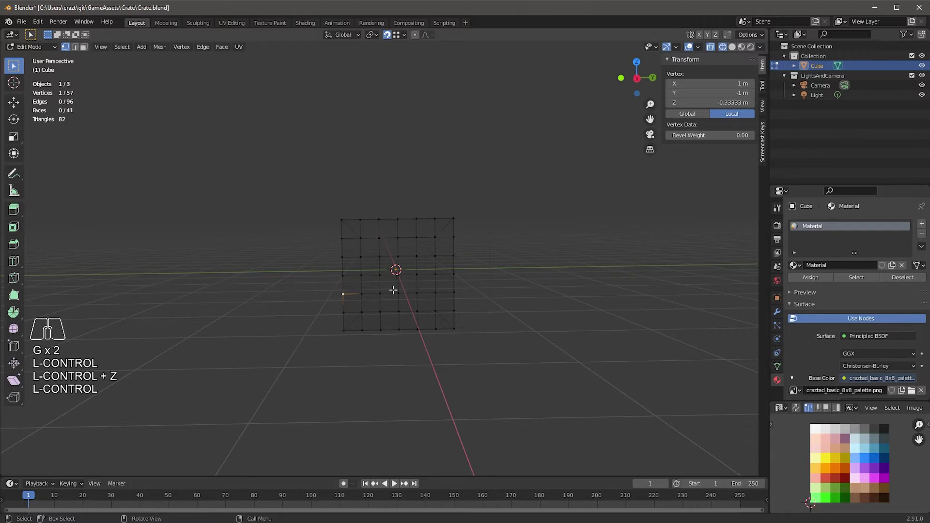
key(ctrl+l)
key(x)
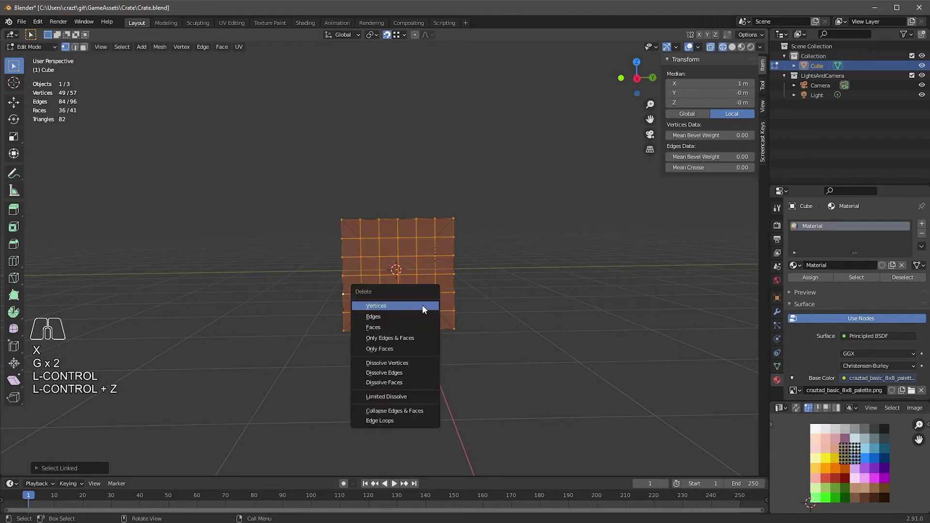
click(384, 305)
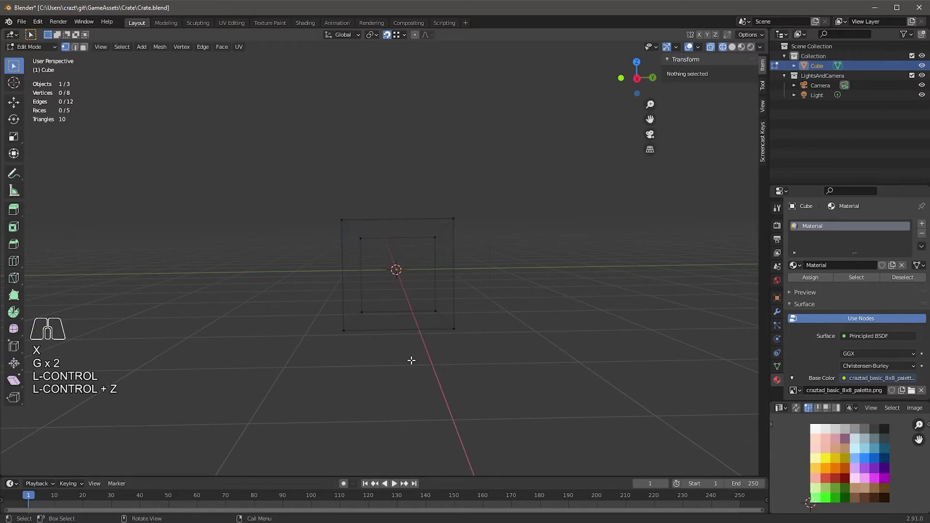
Duplicate the inner square face and move the copy outward along X by about 0.14 m
middle_drag(365, 332, 365, 357)
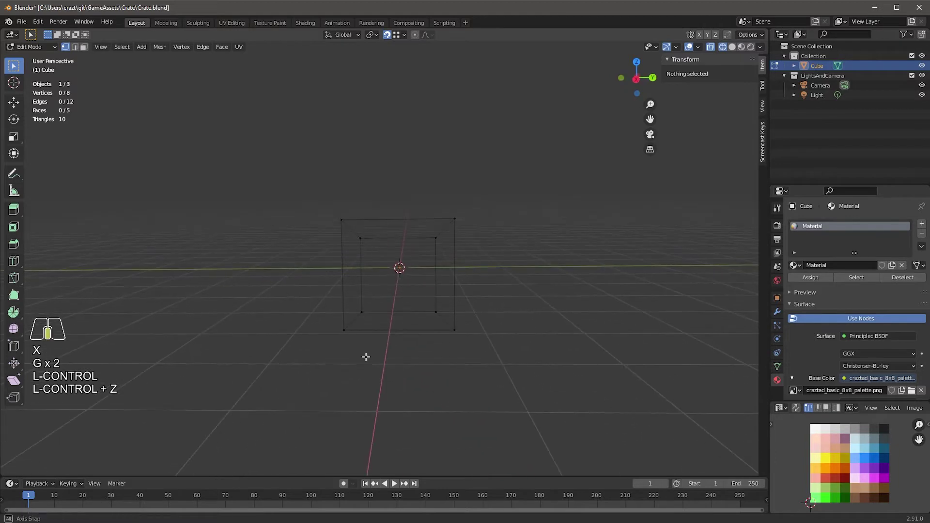
key(3)
click(399, 266)
middle_drag(527, 320, 485, 328)
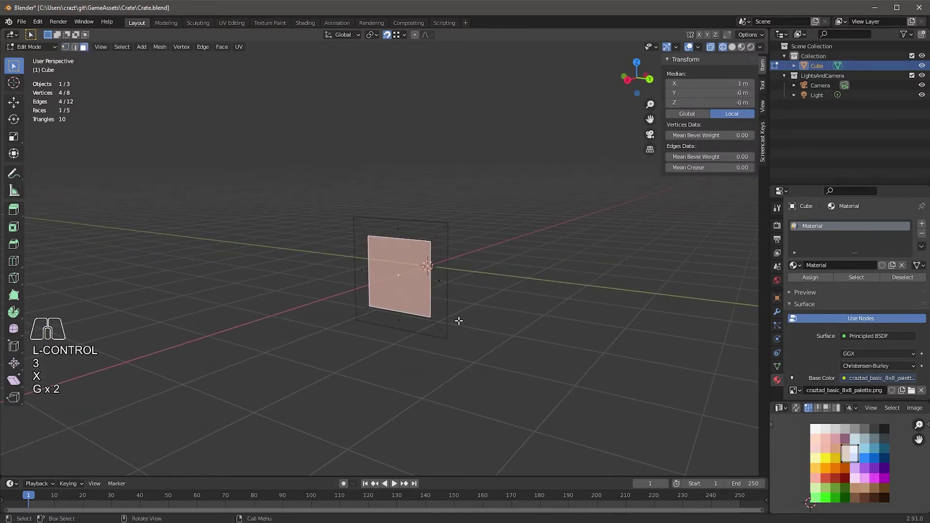
key(shift+d)
right_click(469, 323)
middle_drag(471, 314, 403, 281)
key(g)
key(x)
click(489, 326)
Delete the original inner face at X 1 m using the Faces option
key(ctrl+z)
key(x)
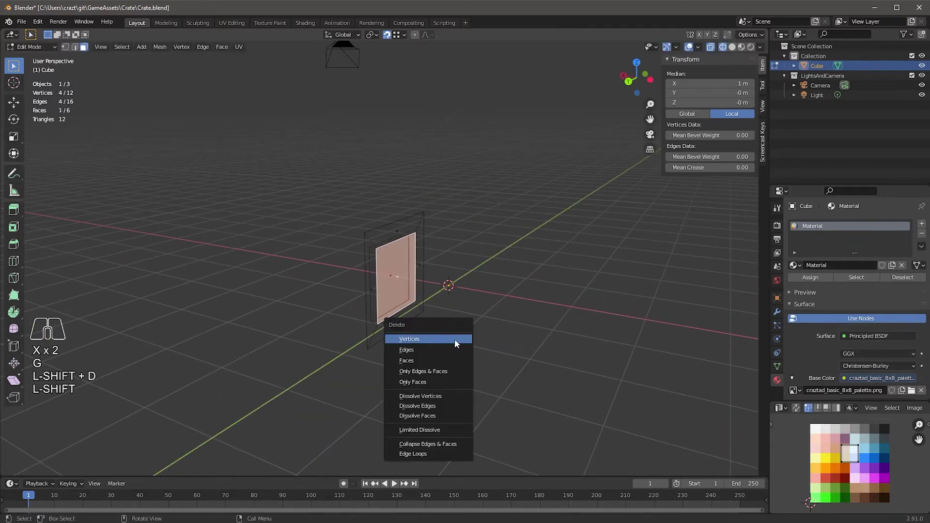
click(429, 360)
Move the offset square face back to X 1 m by snapping its corner to the frame's inner corner
middle_drag(430, 361, 487, 357)
click(393, 275)
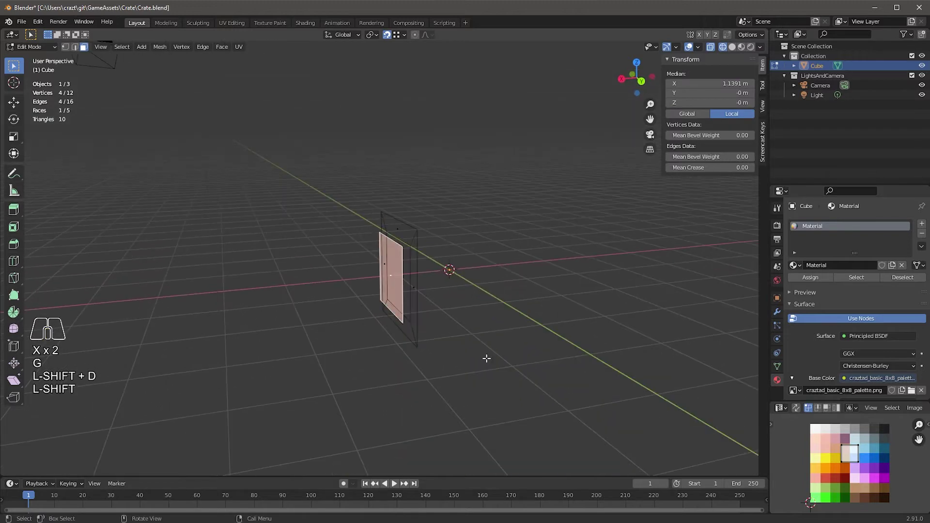
key(1)
key(g)
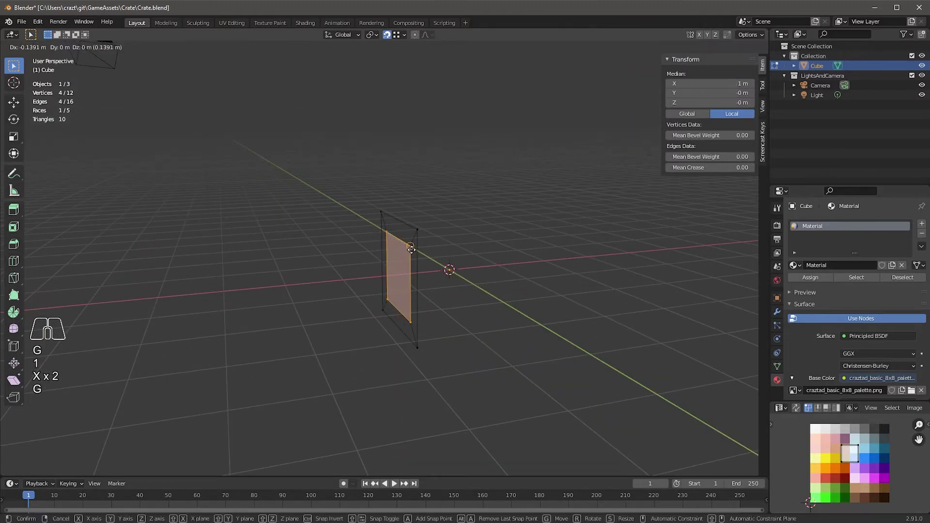
click(411, 249)
Extrude the square face inward along X by about 0.1 m
middle_drag(548, 298, 508, 297)
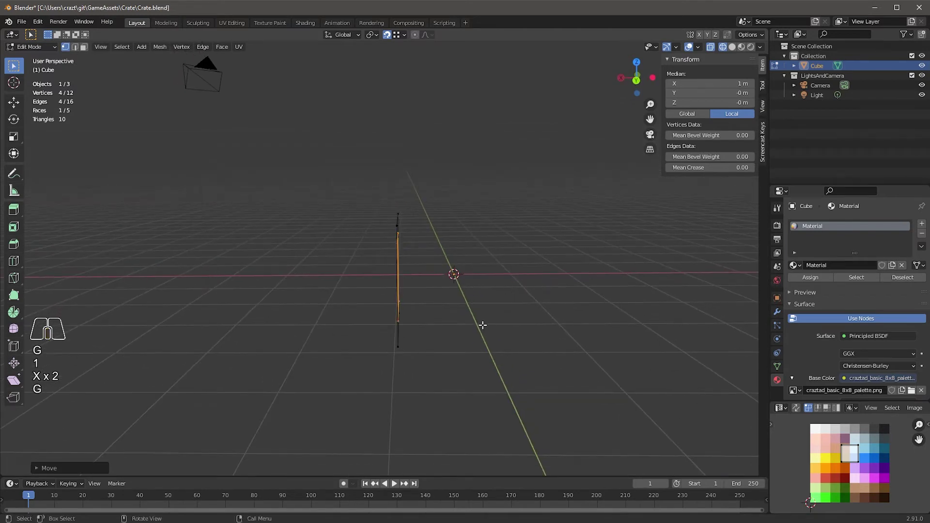
key(e)
click(464, 316)
middle_drag(461, 315, 417, 317)
key(ctrl+r)
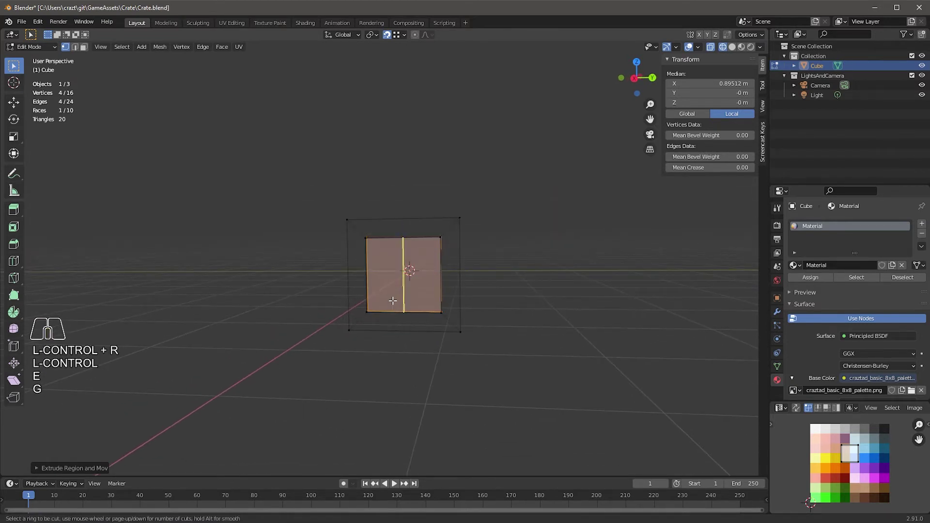
key(Escape)
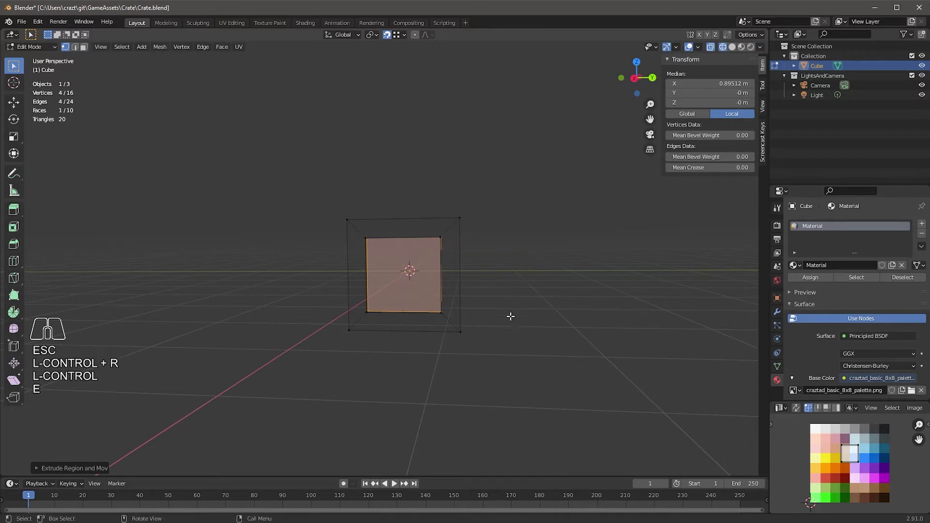
Delete the extruded panel's outer face at X 1 m, leaving its edges and the recessed face
middle_drag(511, 316, 455, 350)
click(392, 327)
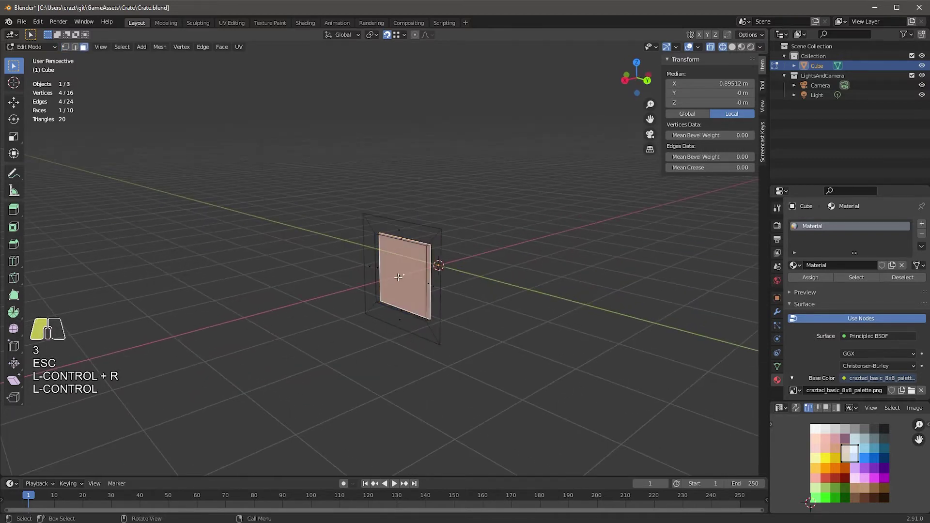
key(3)
key(x)
click(422, 317)
Add three evenly spaced vertical loop cuts across the recessed panel and its upper and lower sides
middle_drag(421, 317, 411, 293)
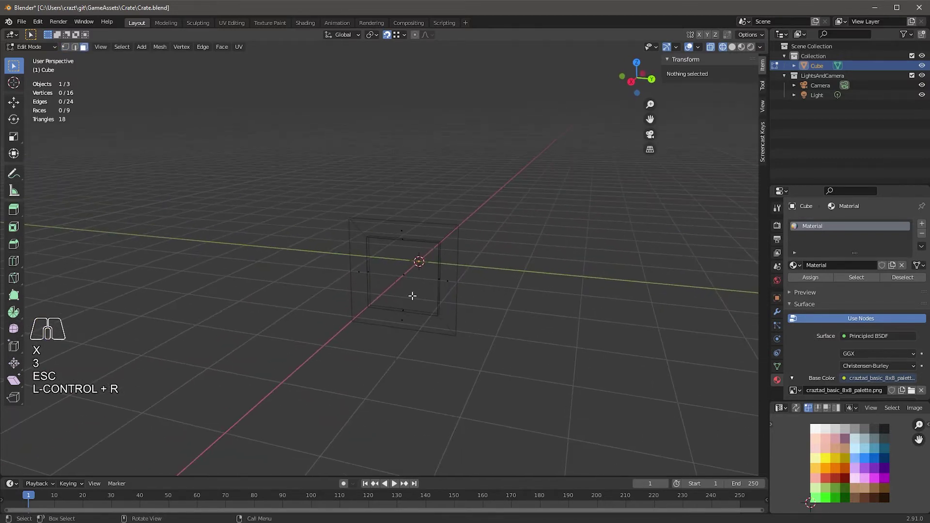
click(412, 292)
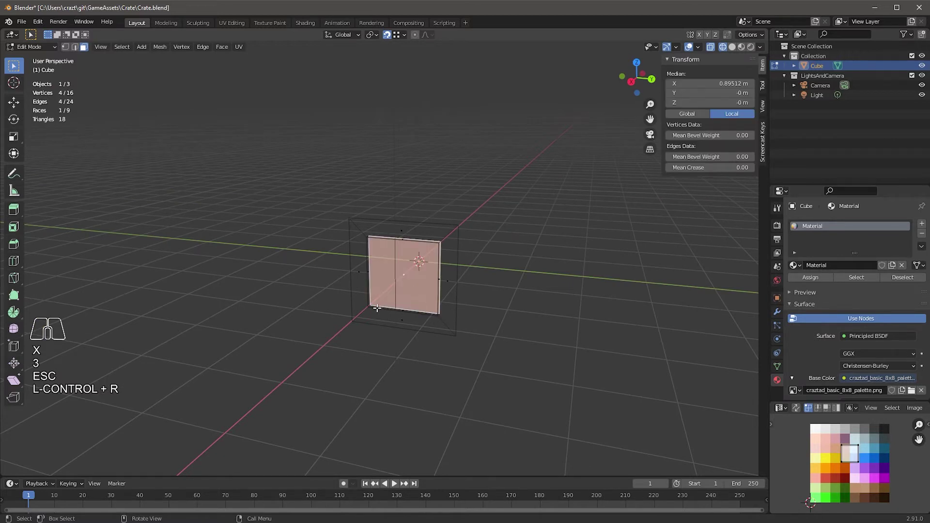
key(2)
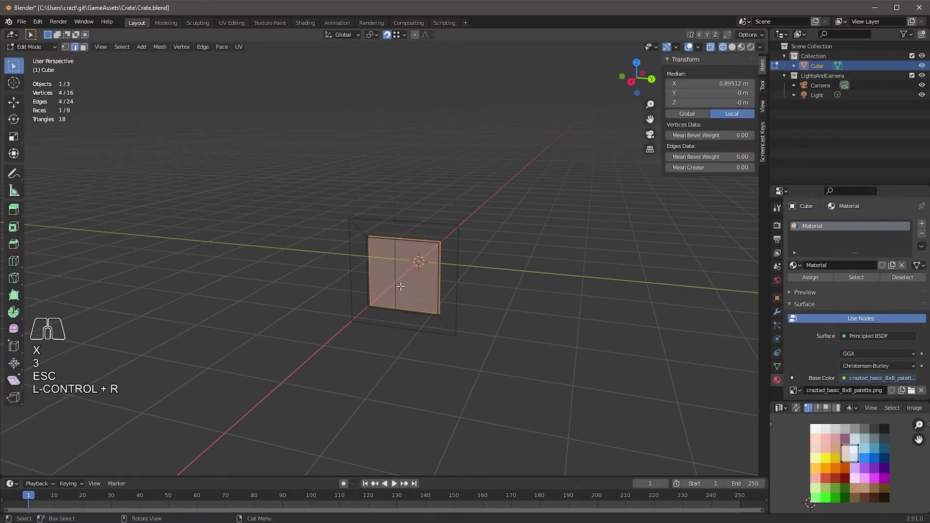
key(ctrl)
key(ctrl)
key(ctrl+r)
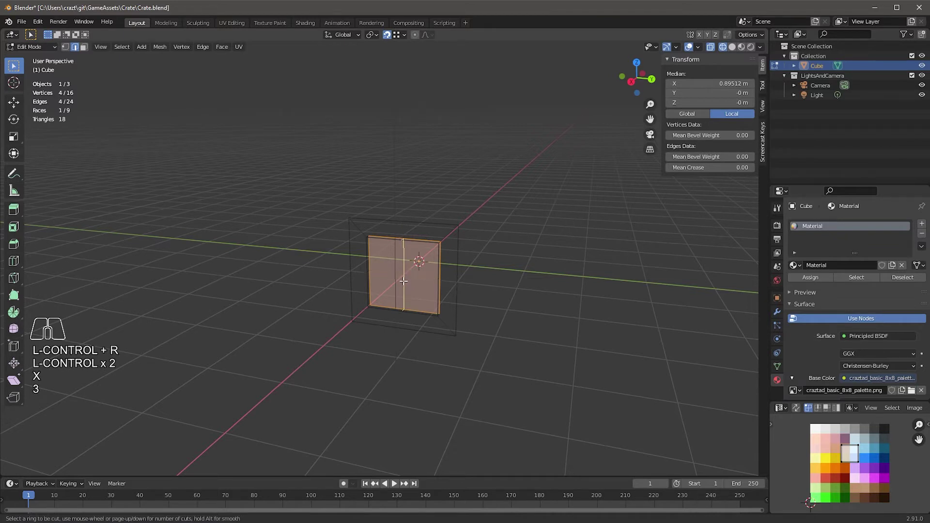
scroll(405, 290, up, 2)
click(404, 290)
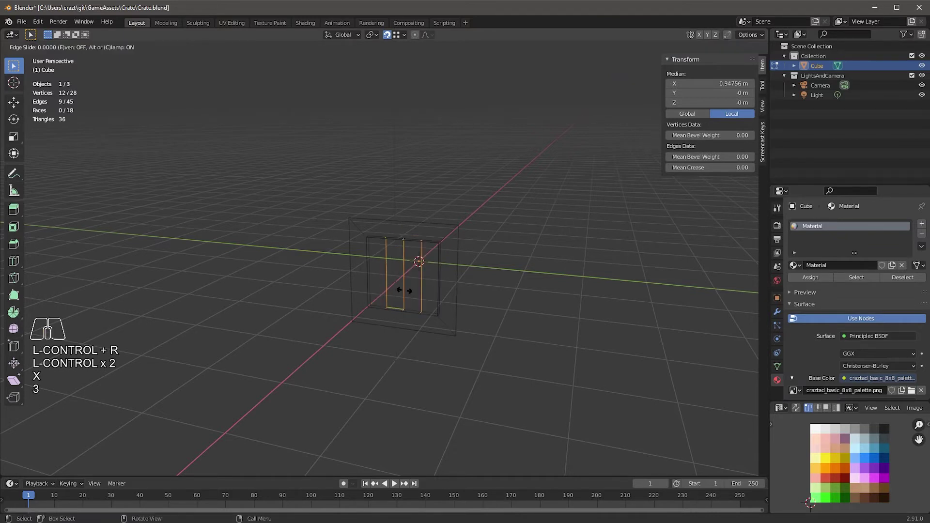
key(Escape)
Bevel the three vertical loop-cut edges on the recessed panel with 2 segments and a width of about 0.034 m
middle_drag(486, 370, 390, 272)
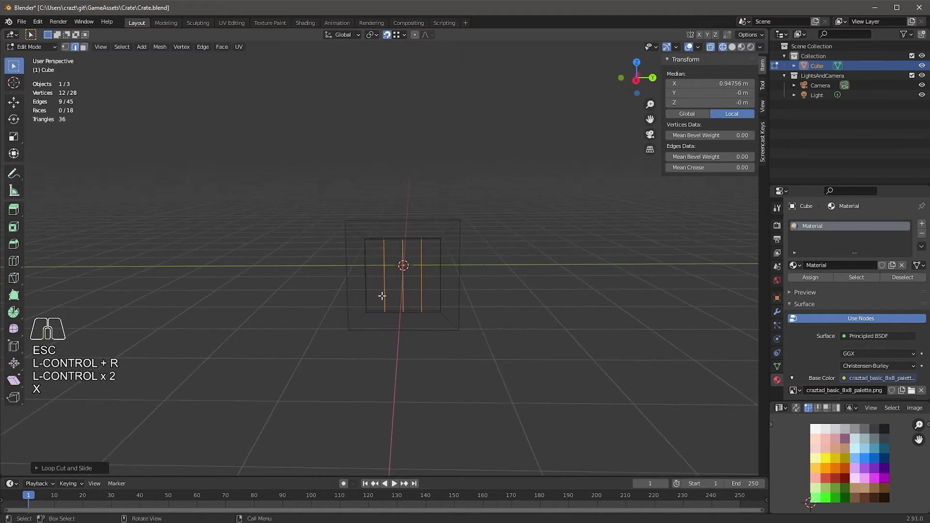
key(2)
click(390, 274)
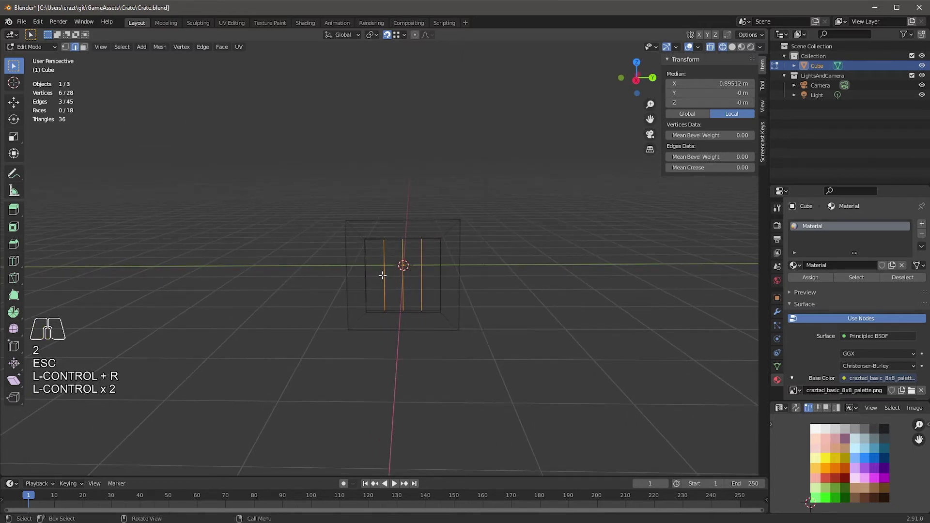
key(ctrl+b)
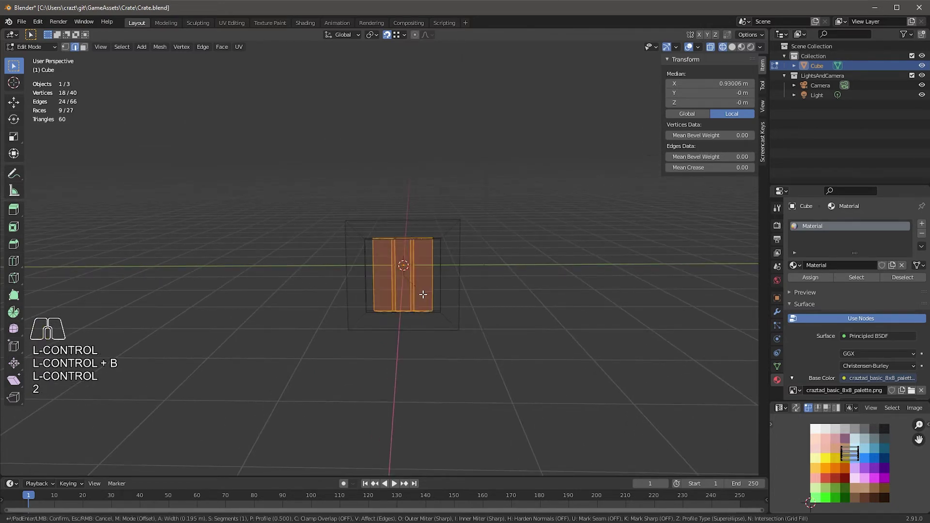
scroll(421, 292, up, 1)
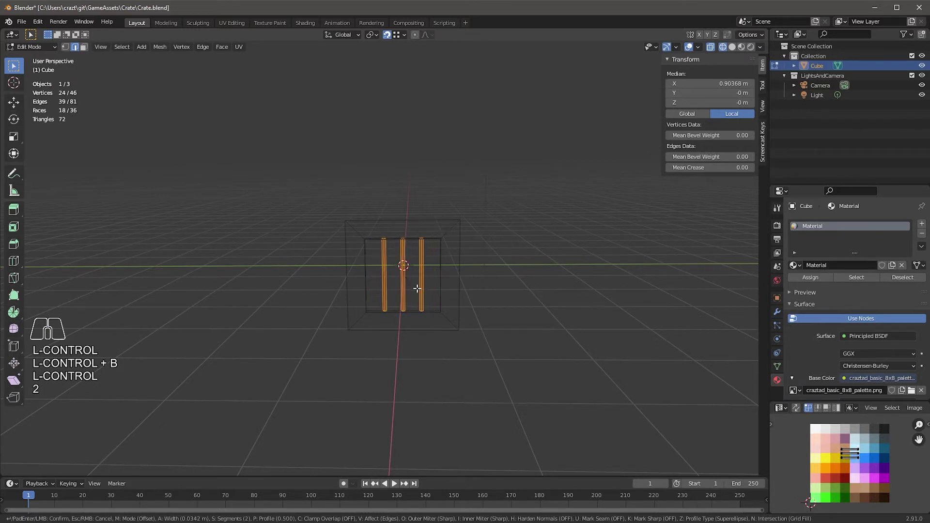
click(414, 288)
Move the middle edge of each of the three beveled strips inward along X to about 0.86 m, forming grooves between the planks
scroll(388, 290, up, 6)
click(386, 287)
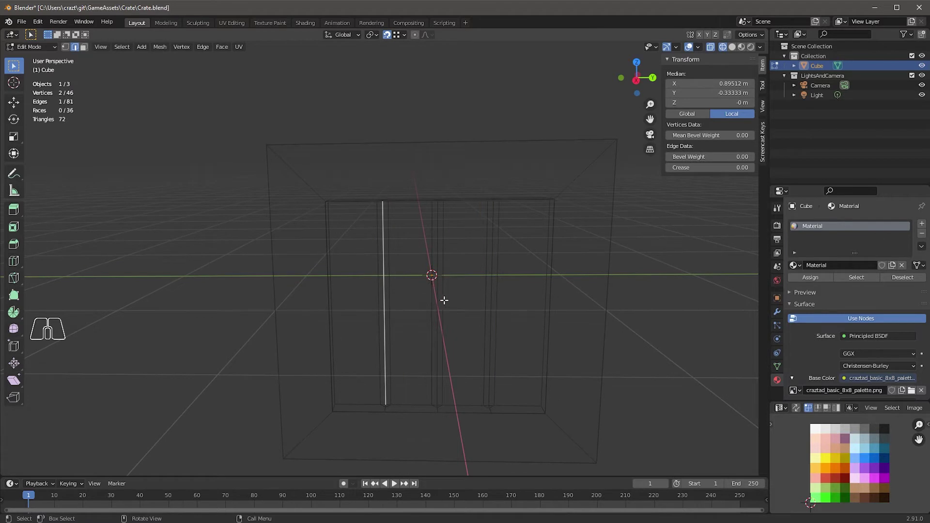
shift+click(437, 297)
shift+click(493, 311)
mouse_move(502, 377)
middle_down()
mouse_move(575, 398)
mouse_move(487, 385)
middle_up()
key(g)
key(x)
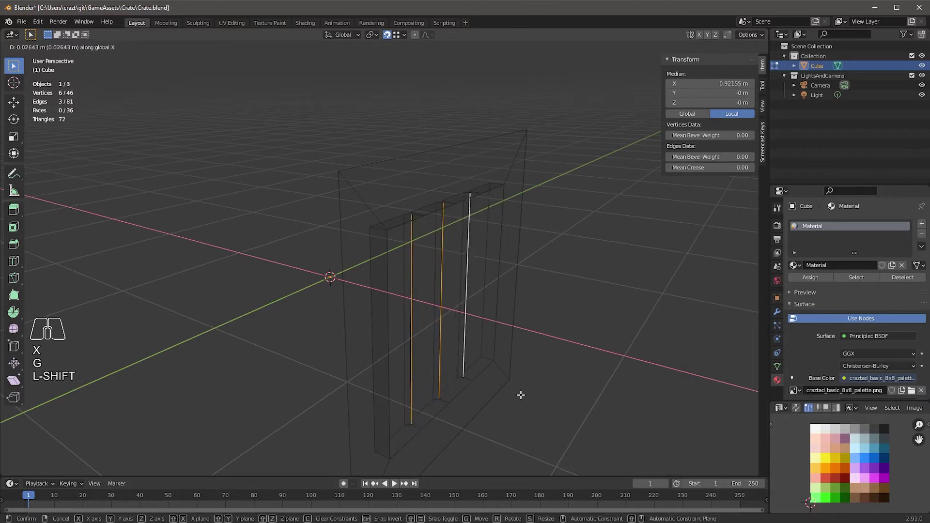
key(Escape)
key(g)
key(x)
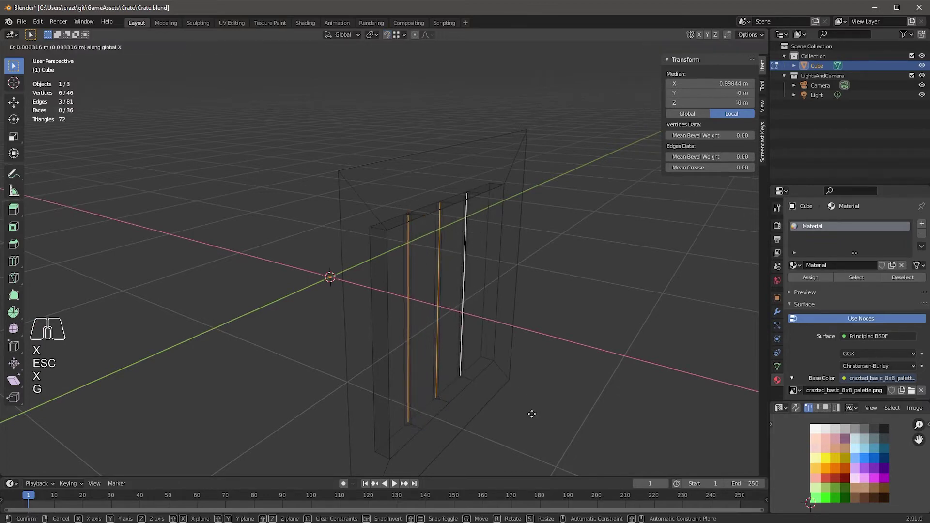
click(528, 412)
middle_drag(544, 419, 436, 410)
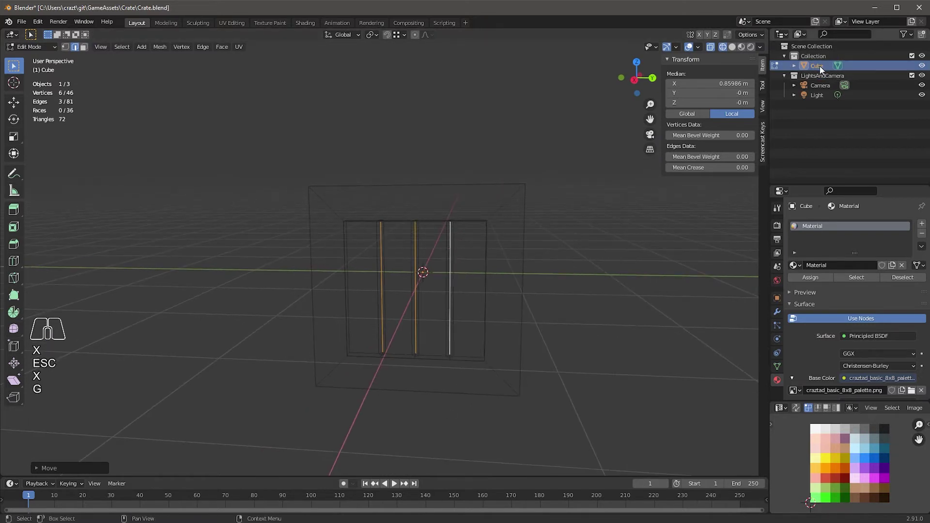
Rename the Cube object as Side
double_click(819, 66)
text(Side)
key(Return)
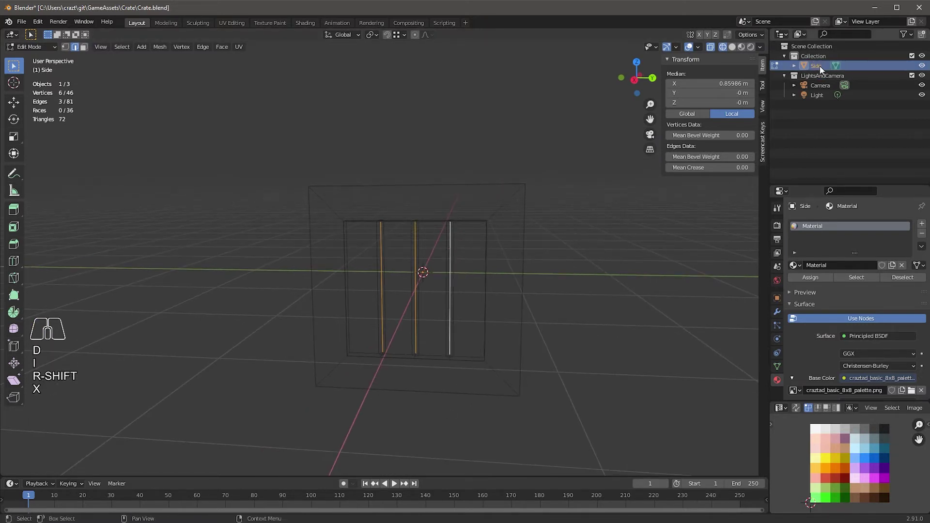
Scale the whole mesh's UVs to 0 and move them onto a dark brown swatch in the palette's lowest row
middle_drag(463, 433, 481, 438)
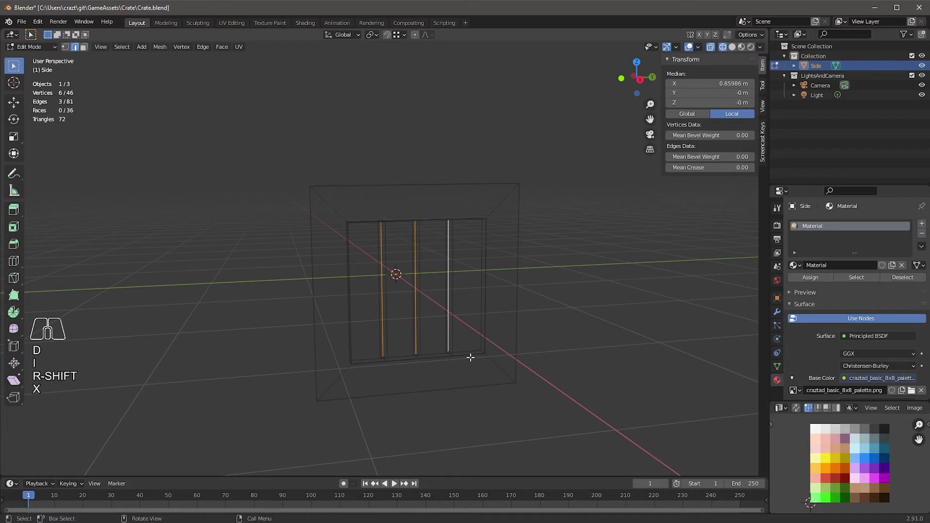
middle_drag(515, 376, 497, 315)
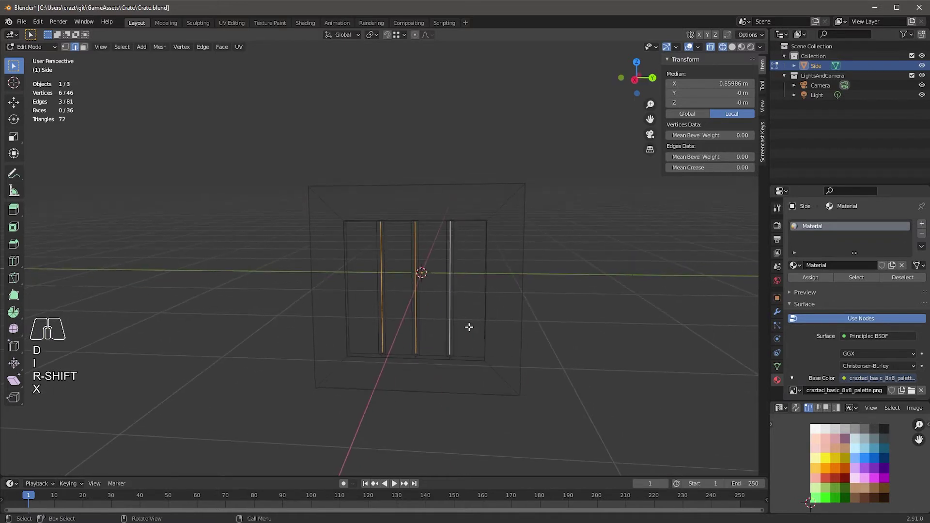
key(a)
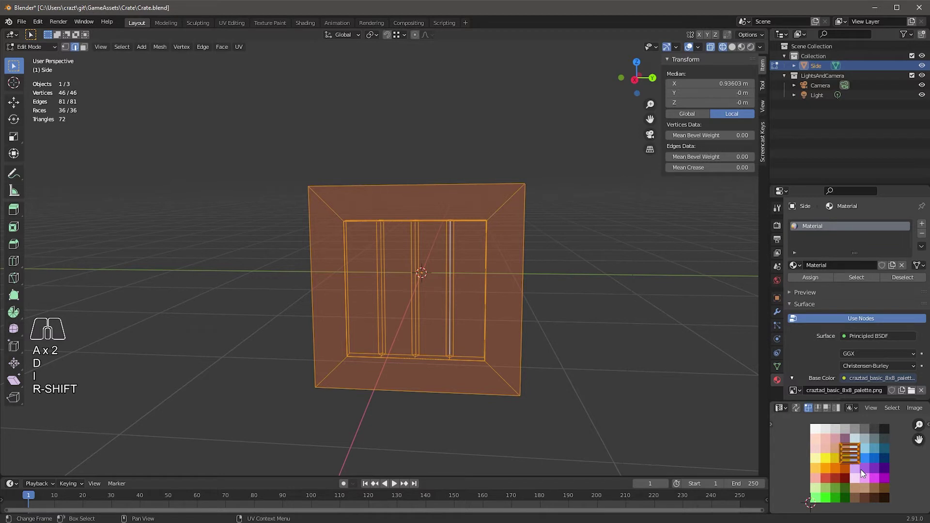
key(s)
key(KP_0)
key(Return)
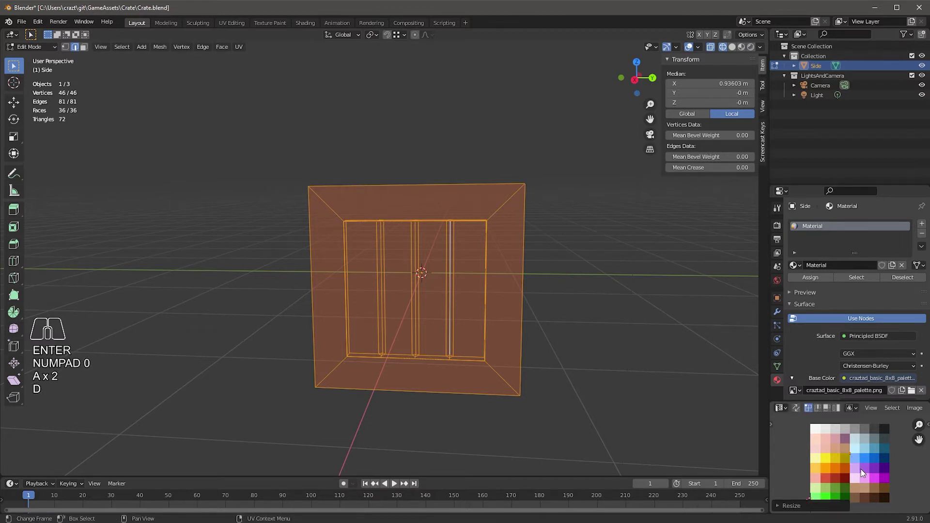
key(g)
click(866, 492)
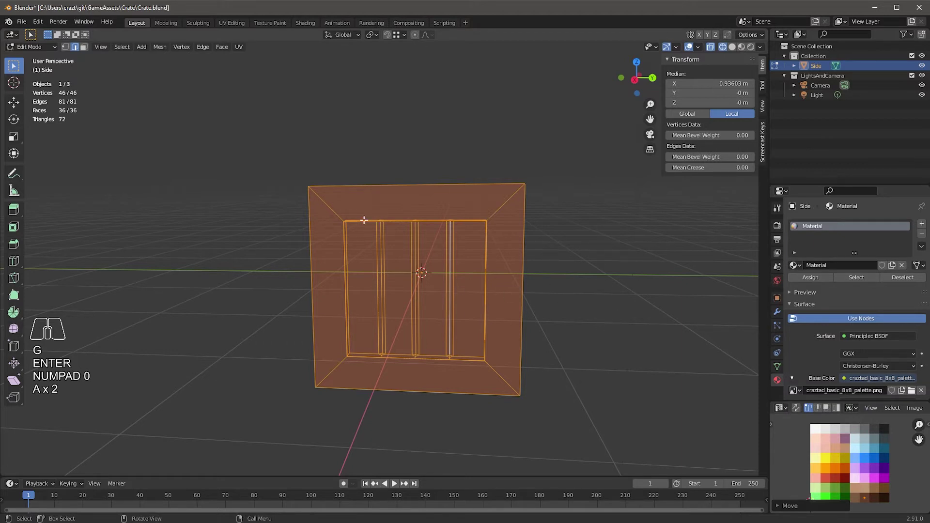
click(262, 239)
key(c)
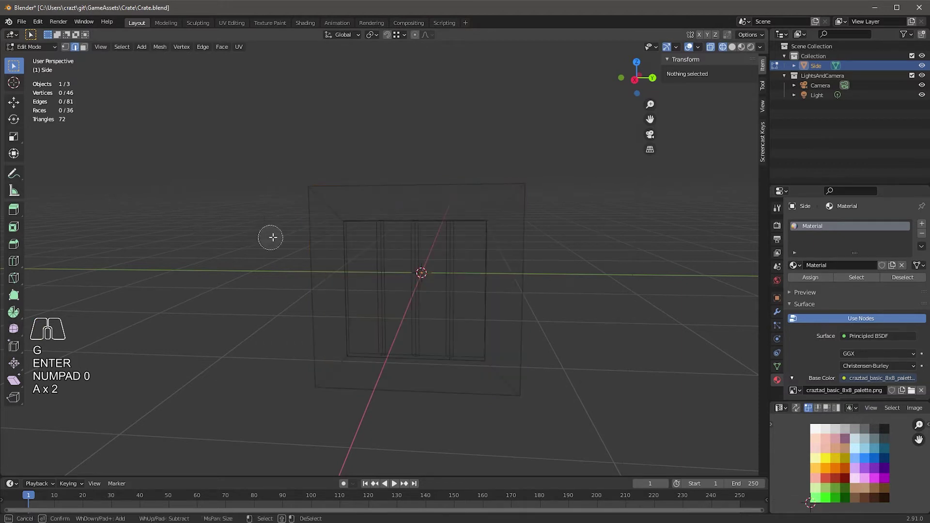
drag(316, 276, 484, 215)
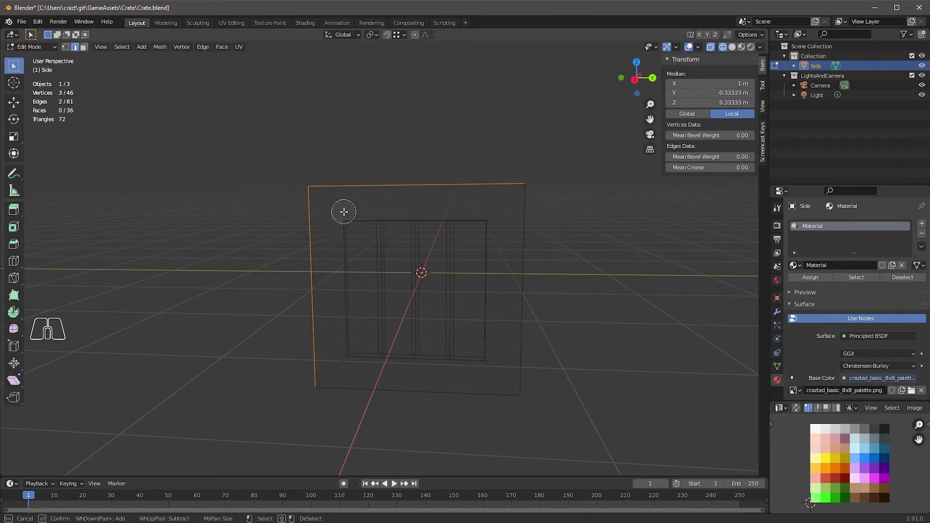
key(Escape)
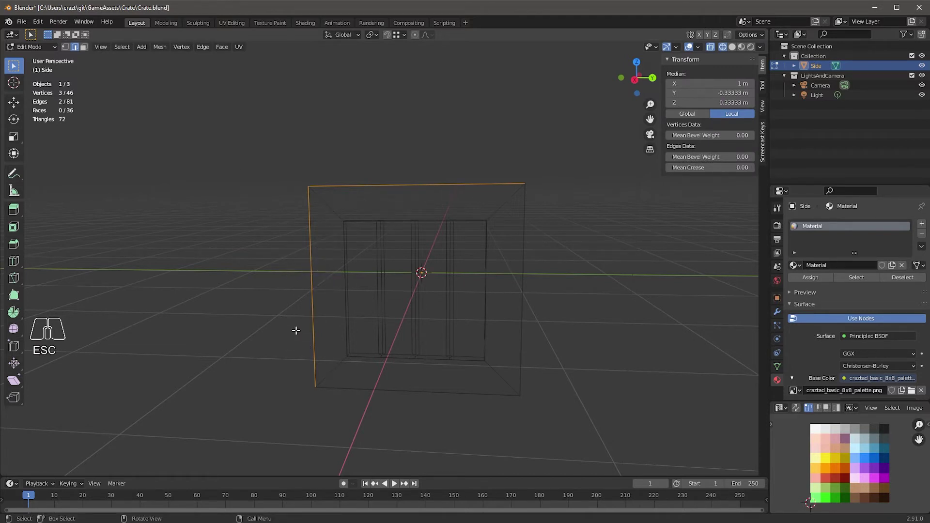
Select the four outer frame faces and four plank faces, and move their UVs onto the medium brown swatch one row above the dark brown
key(3)
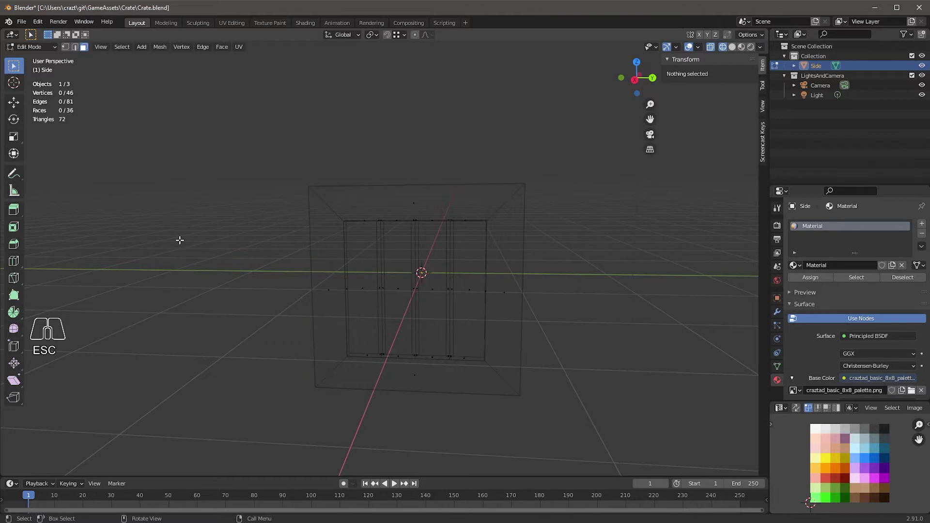
key(c)
click(324, 291)
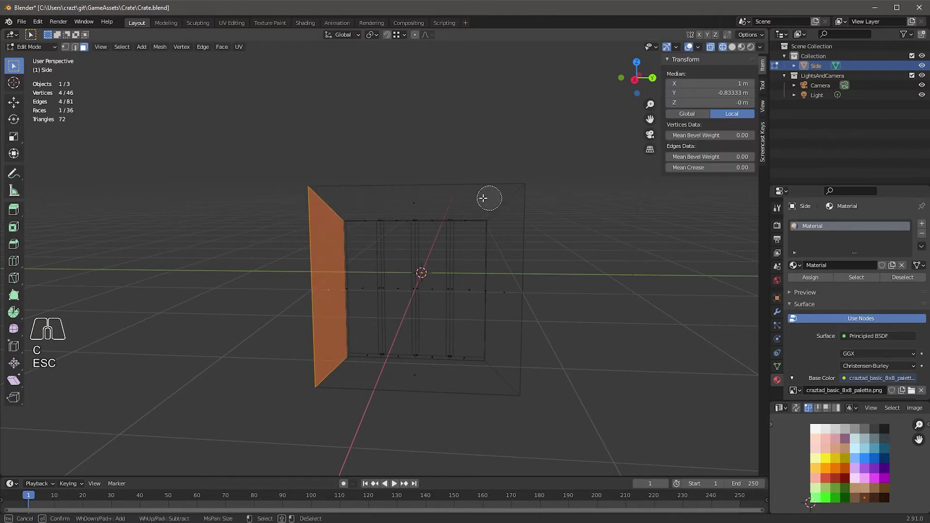
key(shift)
click(412, 204)
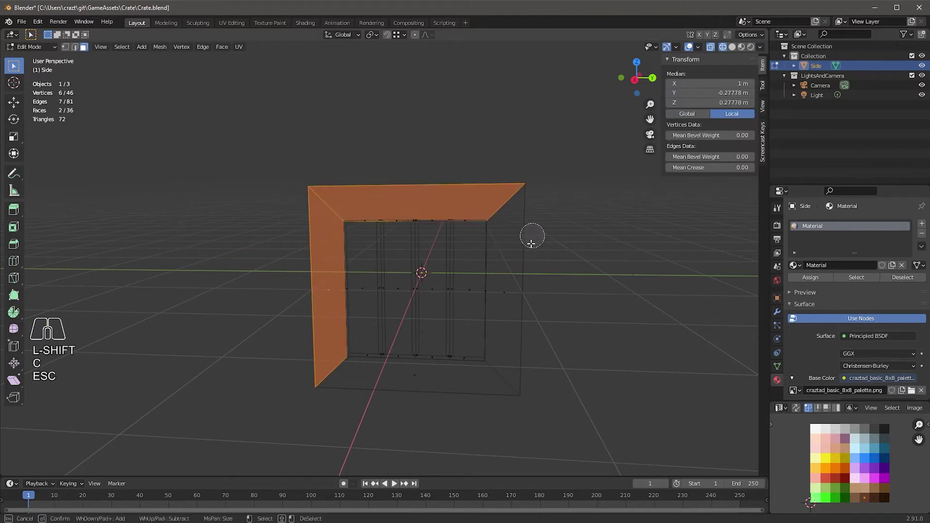
click(507, 337)
click(407, 382)
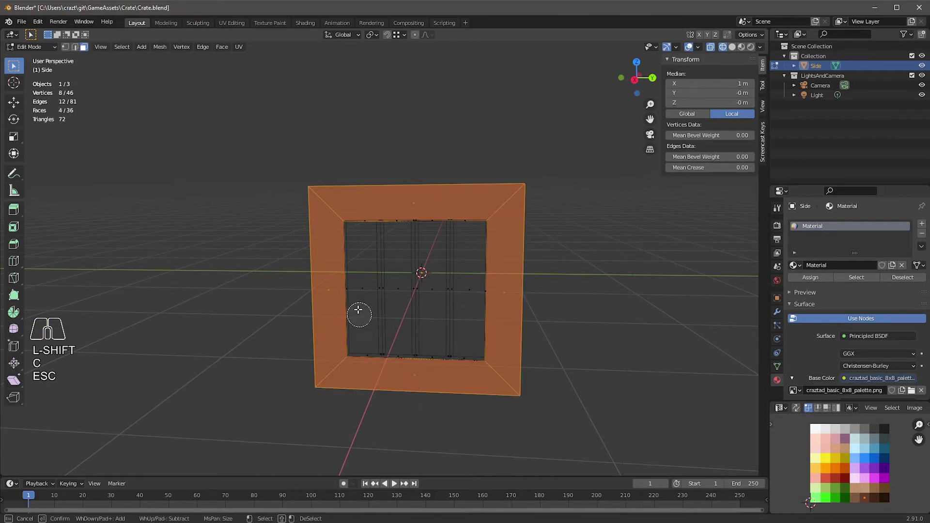
click(364, 288)
click(397, 292)
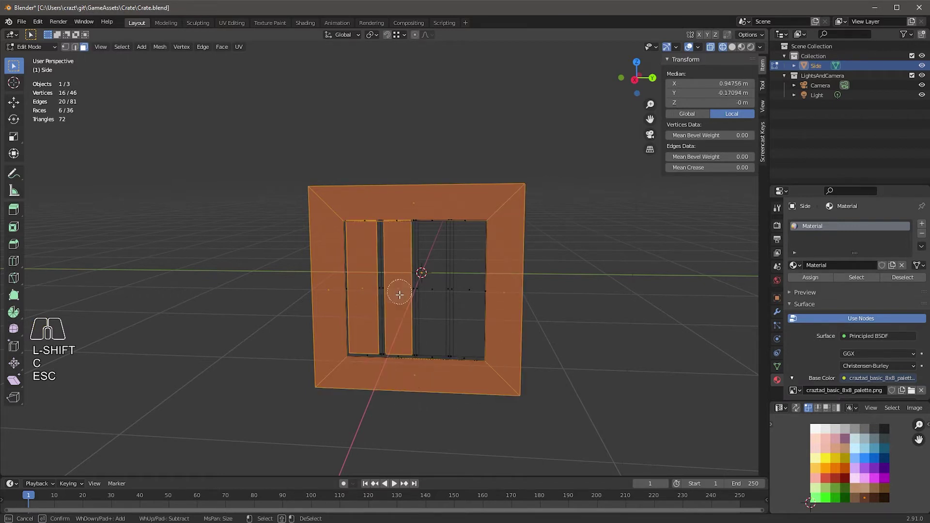
click(434, 286)
click(465, 306)
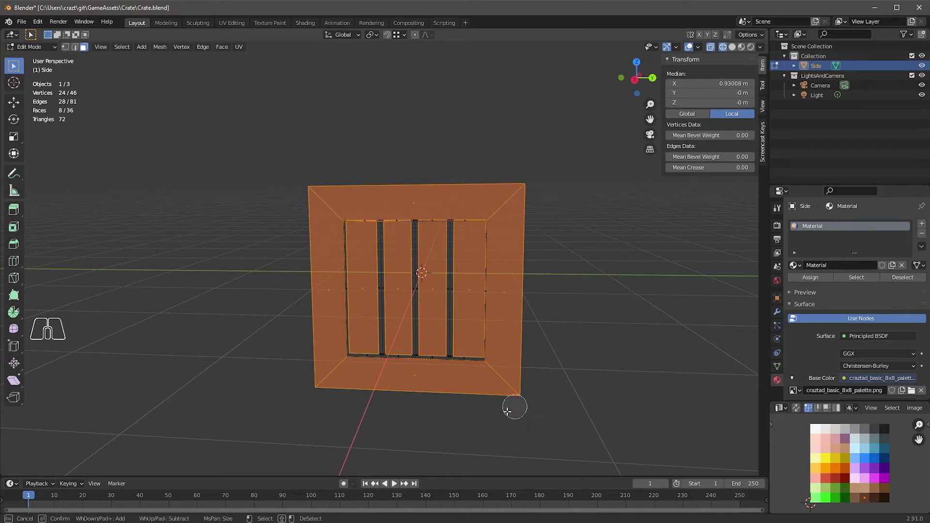
key(Escape)
middle_drag(536, 405, 492, 417)
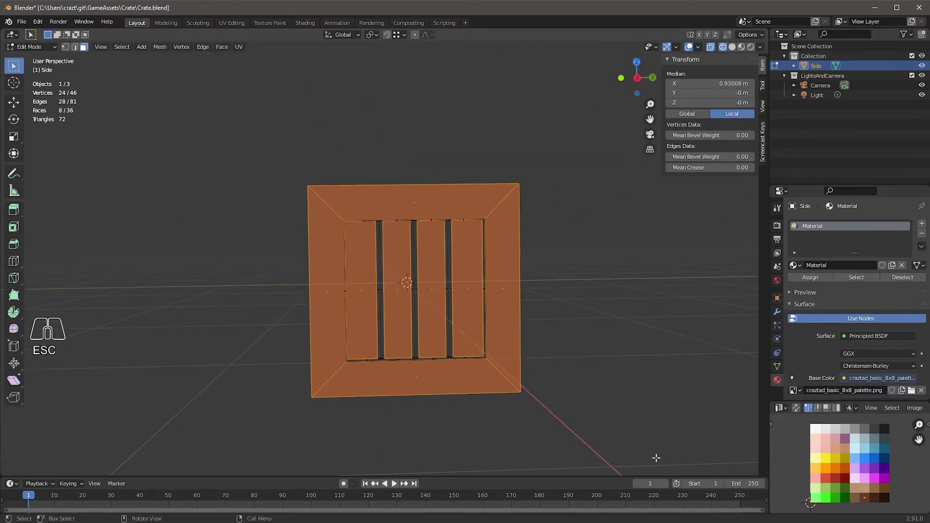
key(g)
click(868, 491)
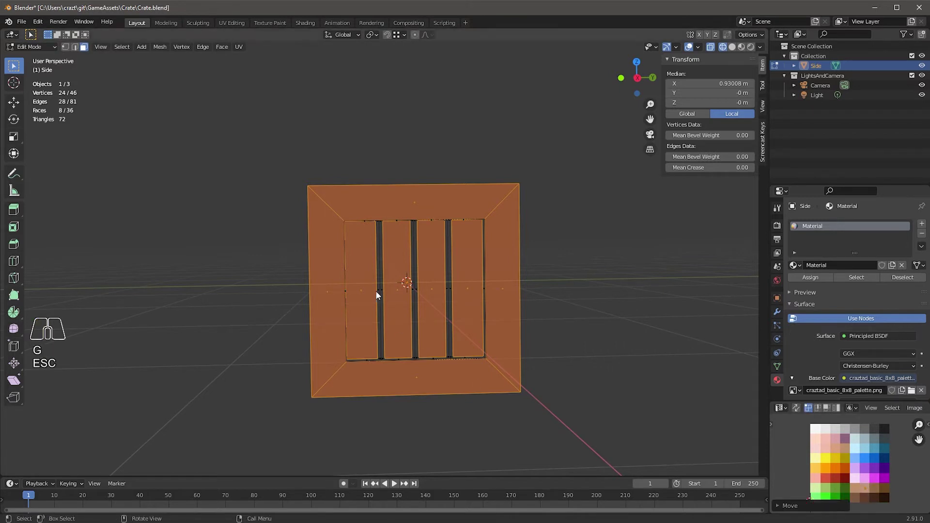
Select only the four plank faces and move their UVs onto the light tan swatch in the palette's third row
click(359, 295)
shift+click(403, 295)
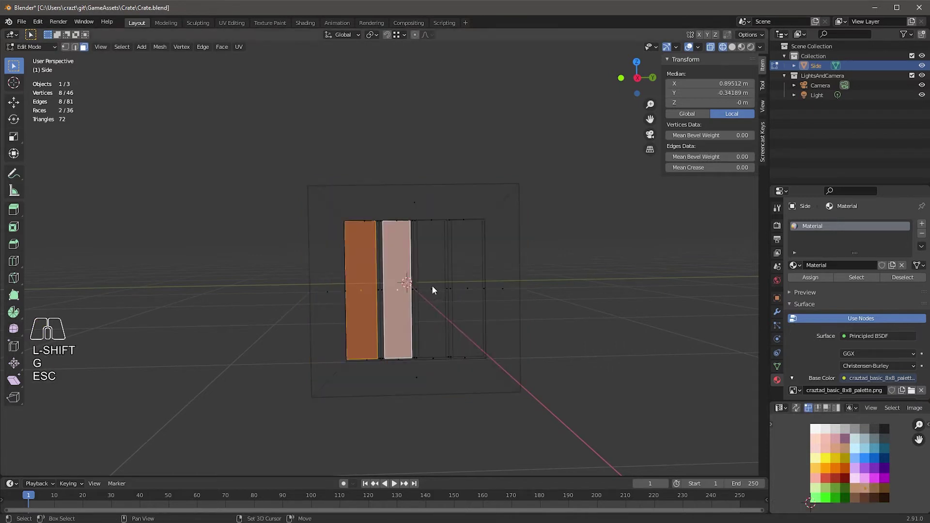
shift+click(433, 287)
shift+click(464, 295)
key(g)
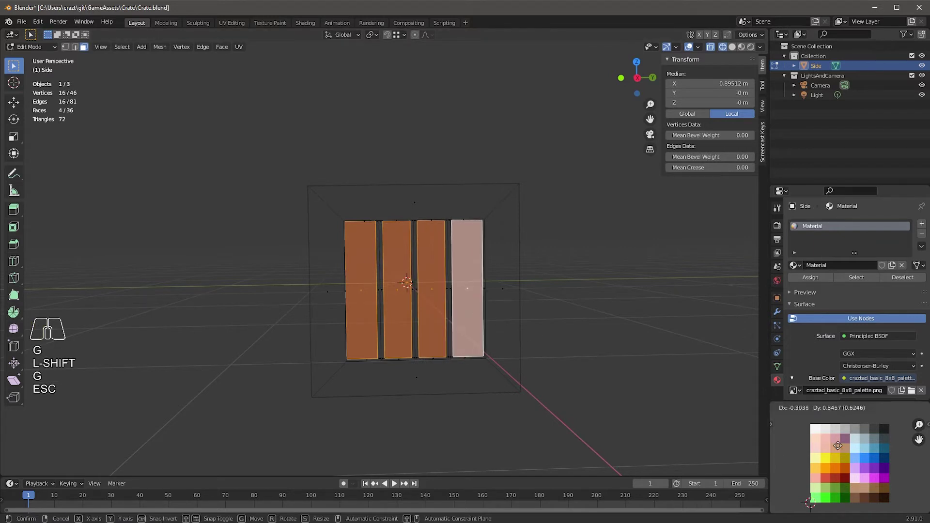
click(832, 450)
Switch to Rendered shading and inspect the coloured side panel from several angles with nothing selected
key(z)
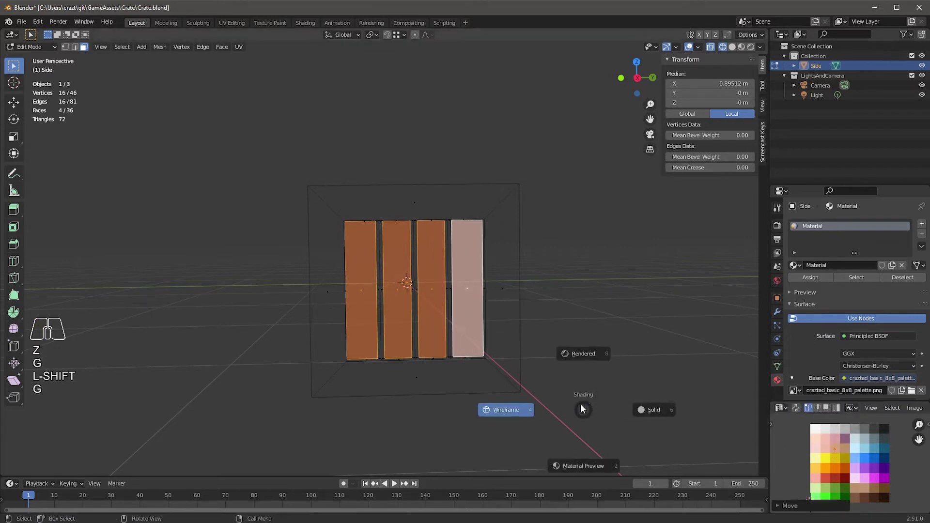
click(584, 355)
click(582, 378)
mouse_move(582, 378)
middle_down()
mouse_move(537, 396)
mouse_move(575, 380)
middle_up()
scroll(523, 335, down, 3)
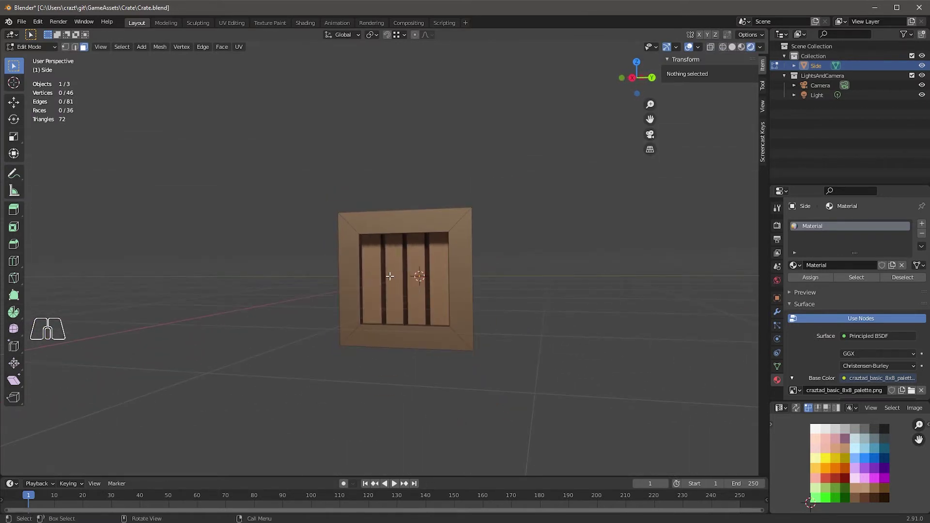
middle_drag(529, 329, 467, 313)
middle_drag(514, 363, 577, 316)
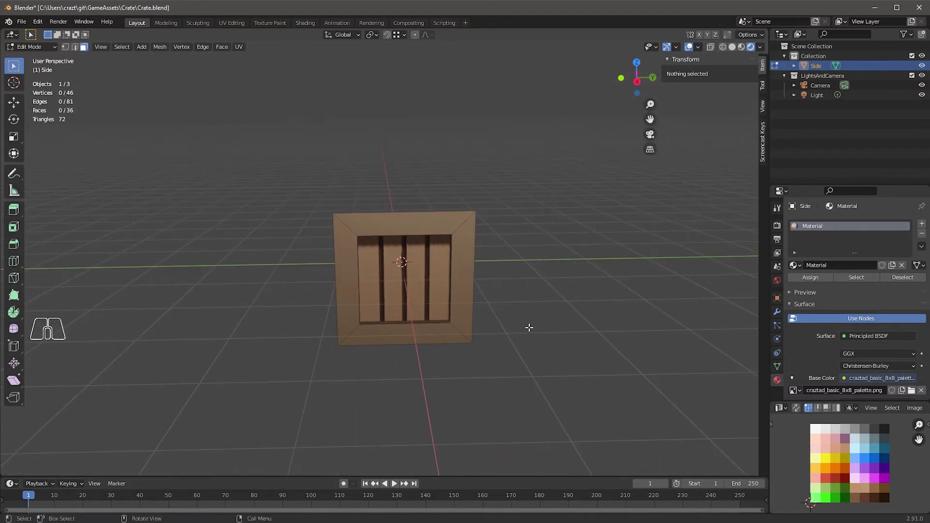
middle_drag(521, 307, 506, 308)
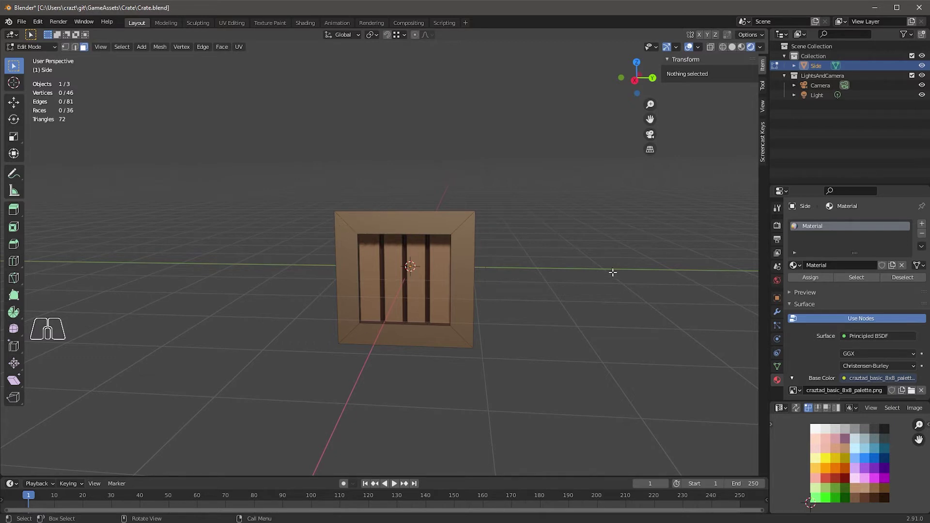
Add a new cube mesh at the origin and open it for mesh editing in Wireframe shading
key(Tab)
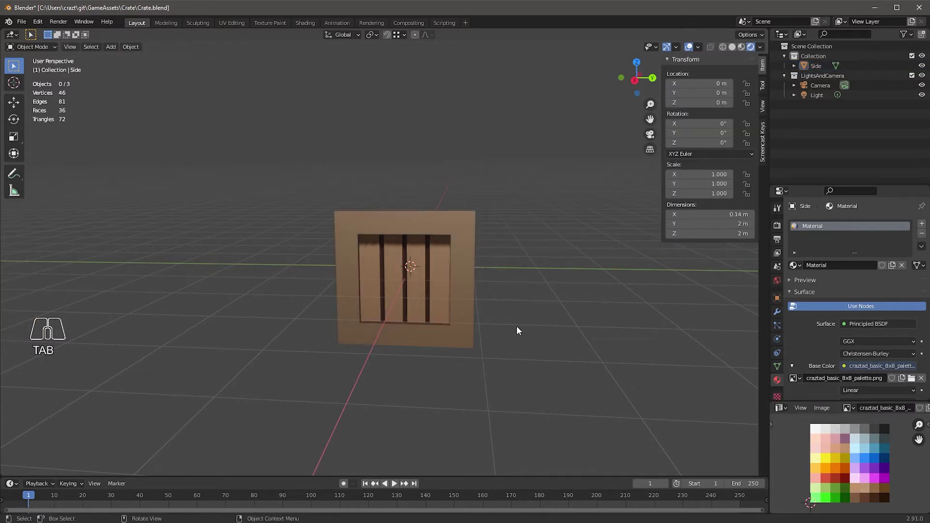
key(shift+a)
mouse_move(513, 326)
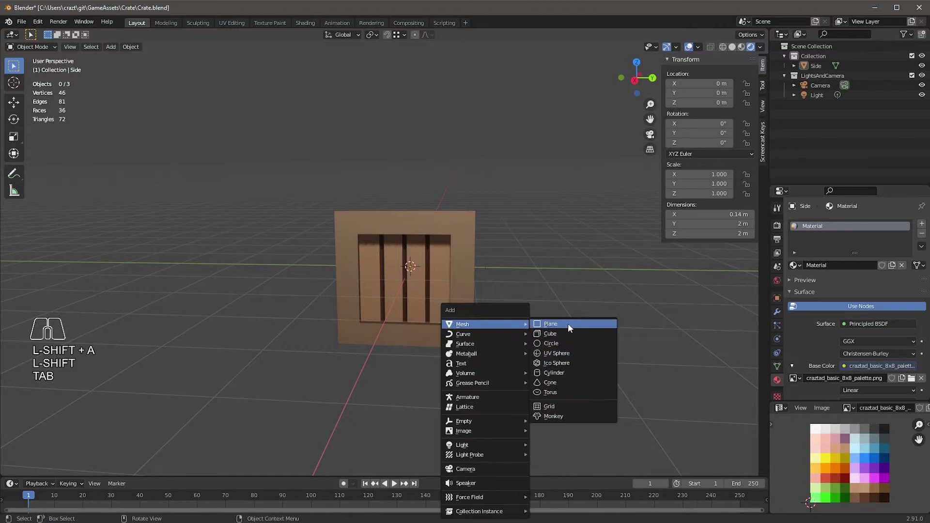
middle_drag(579, 349, 533, 339)
key(Tab)
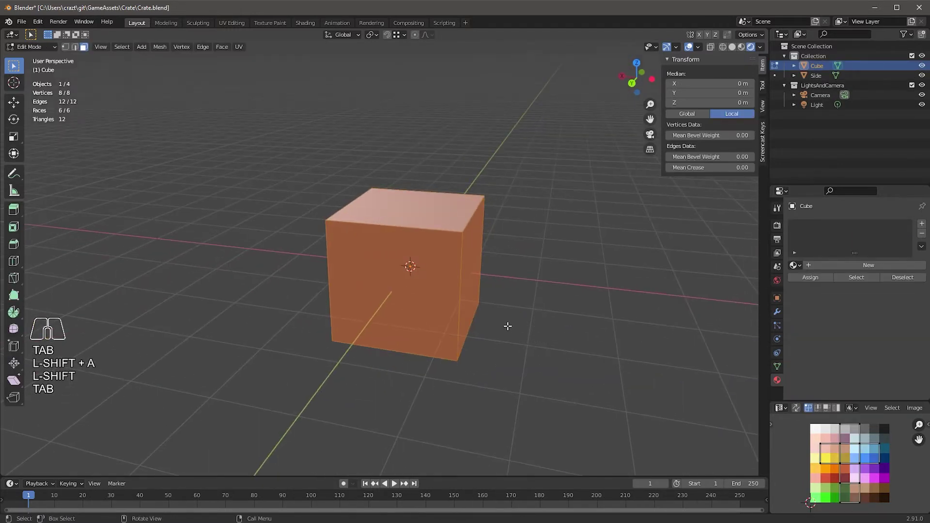
key(z)
click(419, 327)
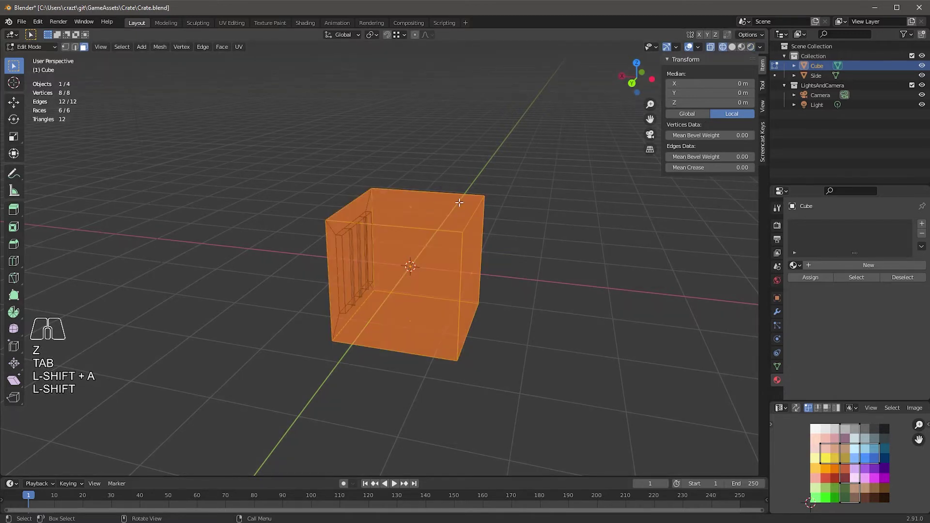
Delete the new cube's four vertices on the negative X side, keeping only the face that lies against the planked side panel
key(1)
drag(446, 173, 525, 406)
key(x)
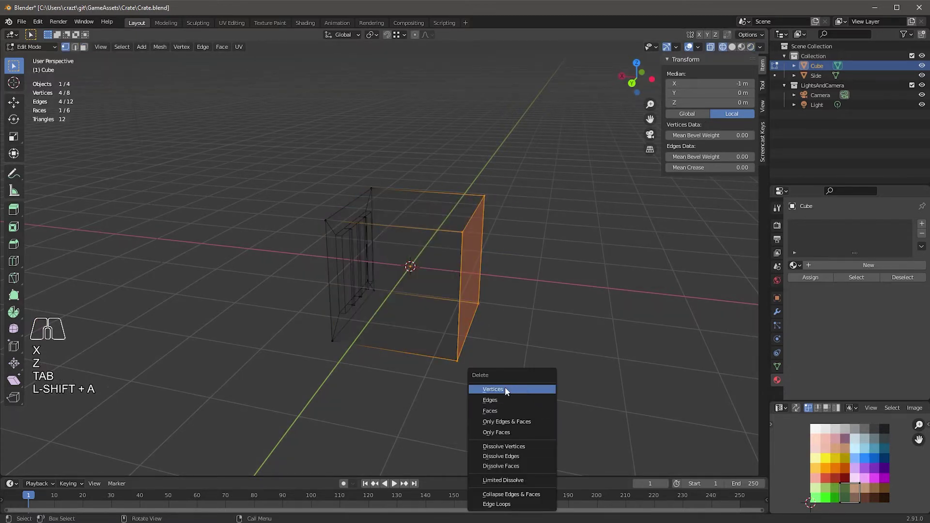
click(505, 390)
middle_drag(405, 382, 525, 376)
Scale the remaining cube face along Y to about one sixth of its width, making a narrow vertical strip
key(a)
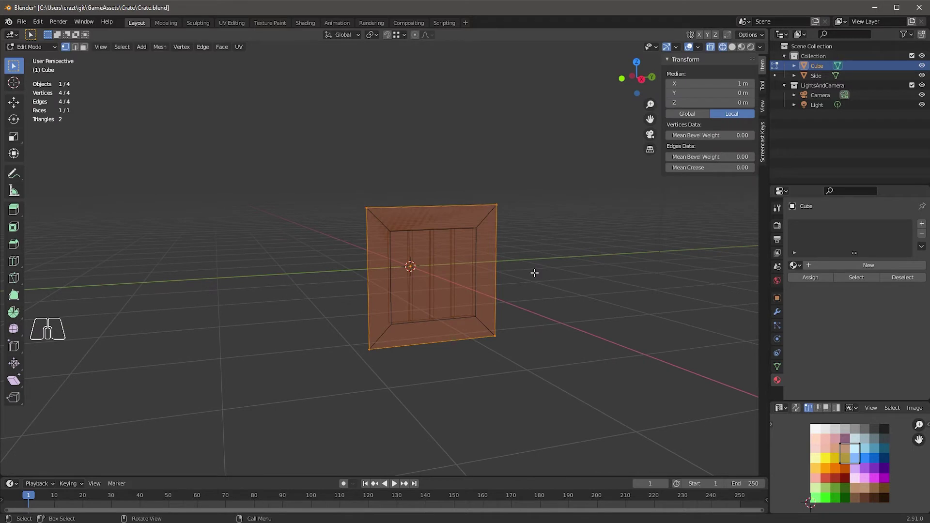
key(s)
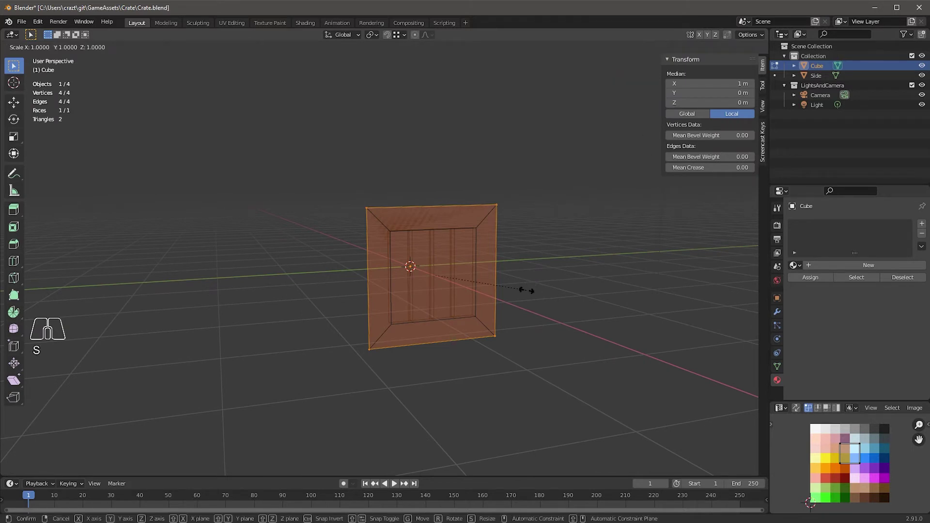
key(y)
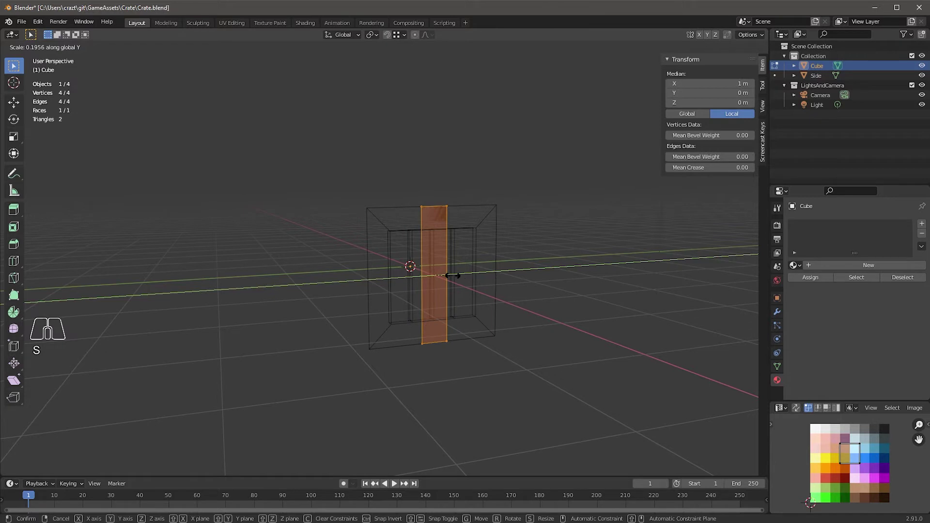
click(448, 274)
middle_drag(587, 335, 567, 332)
key(r)
key(x)
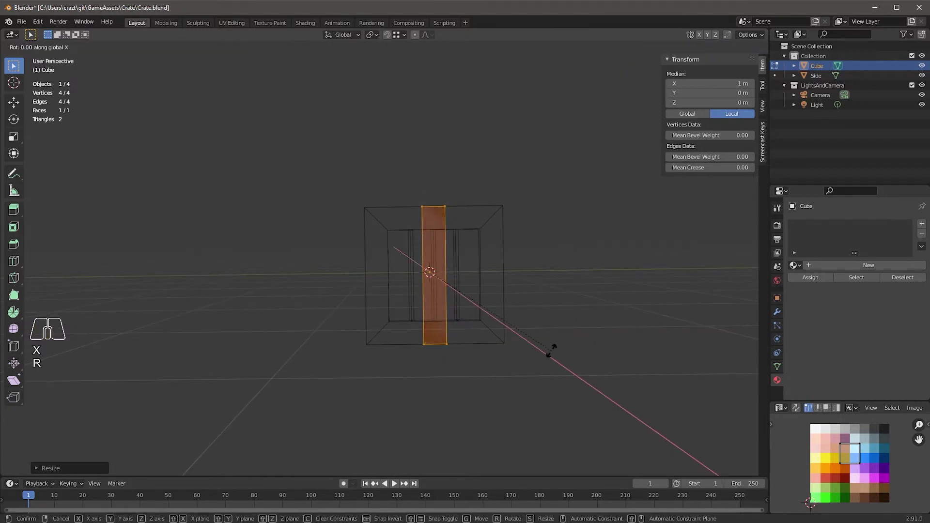
key(KP_9)
key(KP_0)
key(BackSpace)
key(BackSpace)
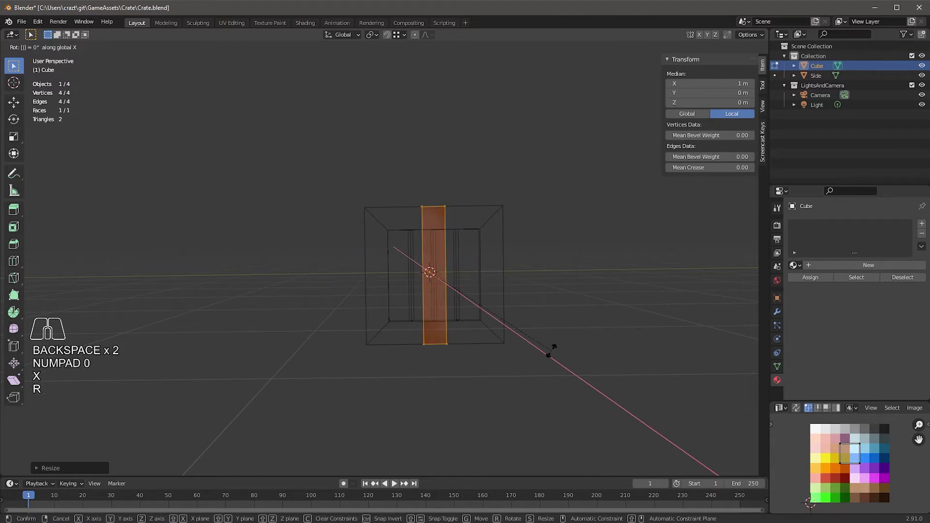
key(Escape)
Rotate the strip 45° about the global X axis to form a diagonal brace across the panel
key(r)
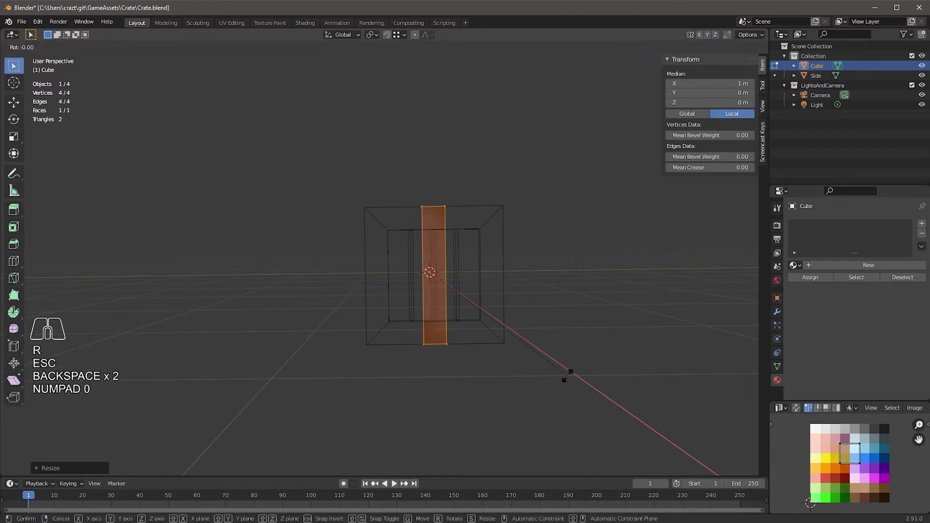
key(KP_4)
key(KP_5)
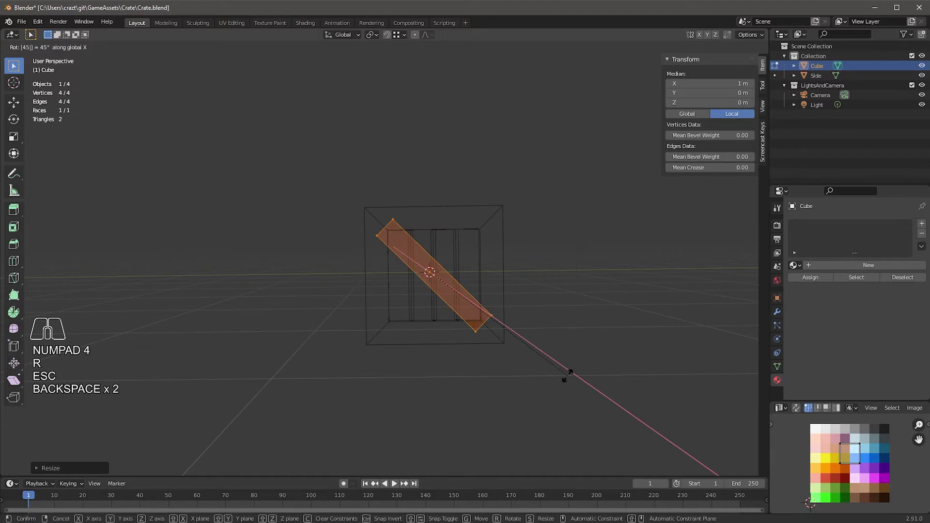
click(567, 376)
Move the diagonal strip inward along X to about 0.971 m, slightly recessed behind the frame's outer surface
middle_drag(600, 376, 507, 380)
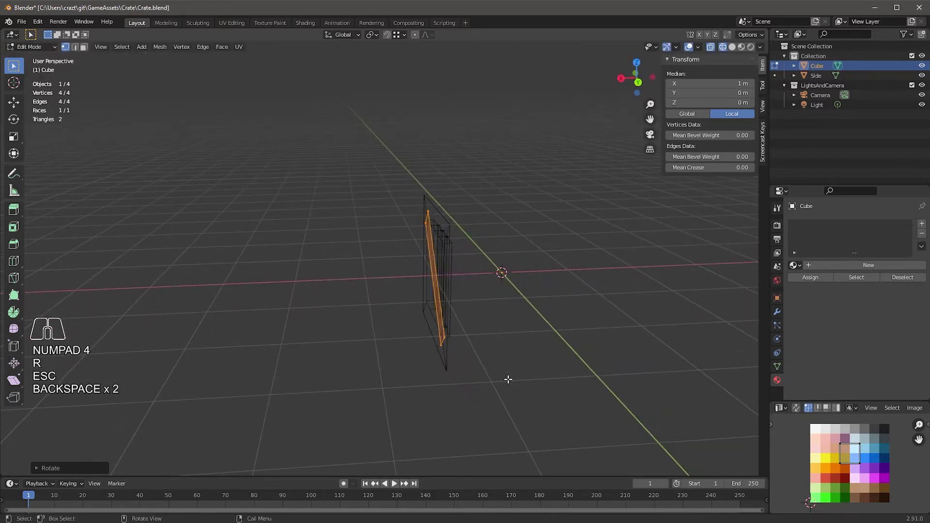
key(g)
click(508, 378)
Extrude the diagonal strip about 0.063 m along negative X, toward the crate's interior
middle_drag(509, 378, 510, 401)
middle_drag(423, 306, 484, 312)
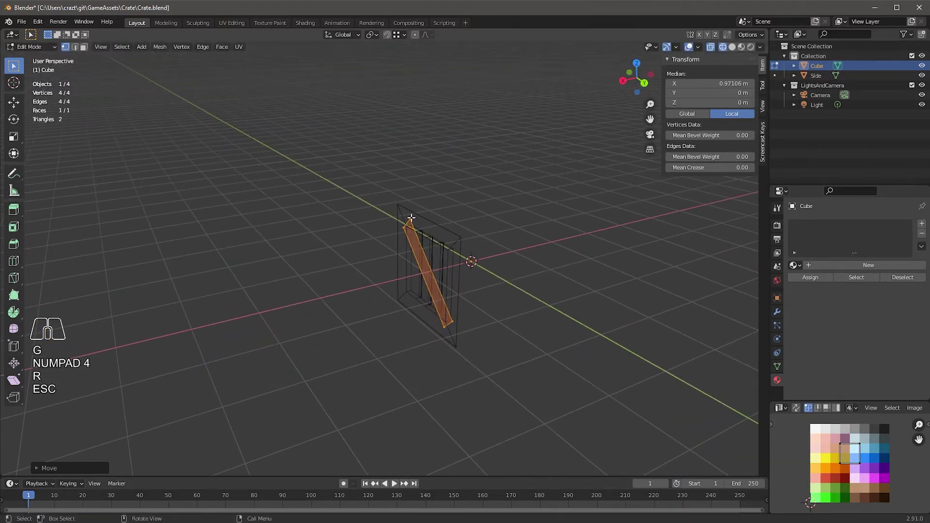
middle_drag(411, 219, 395, 224)
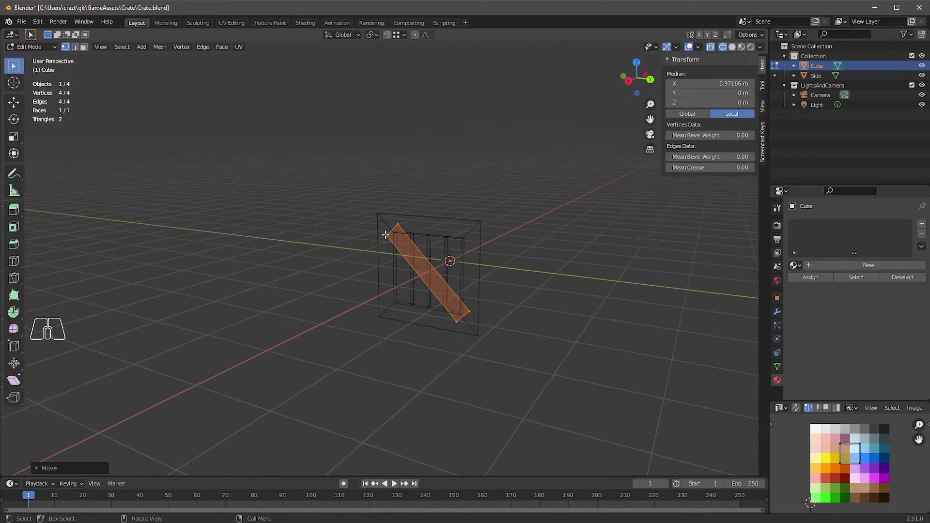
middle_drag(572, 324, 481, 328)
key(e)
key(x)
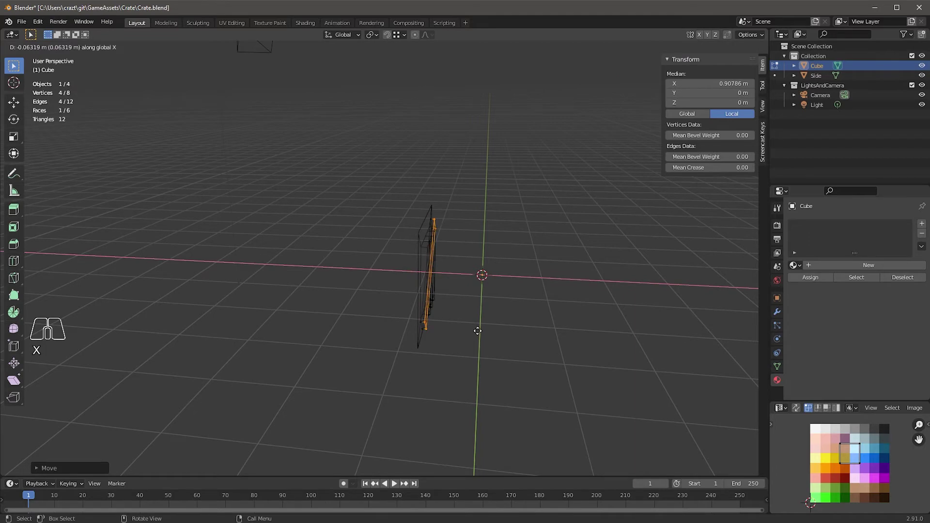
click(479, 331)
Delete the extruded inner face of the diagonal brace, removing only the face
middle_drag(520, 344, 424, 291)
middle_drag(526, 283, 455, 305)
key(3)
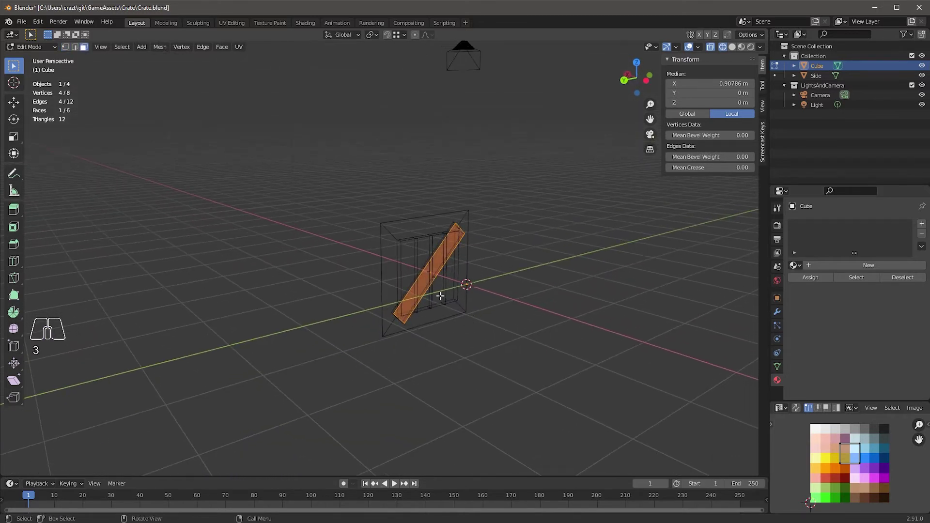
middle_drag(429, 274, 489, 361)
key(x)
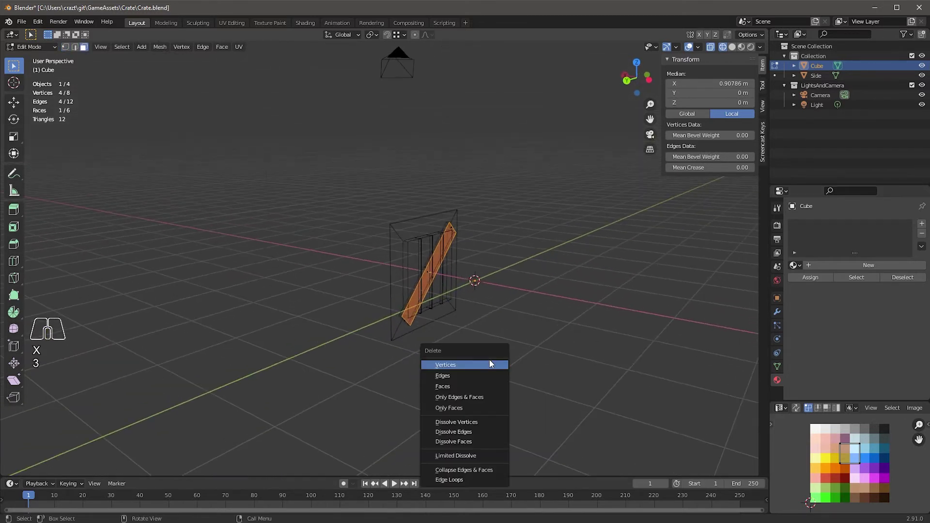
click(455, 387)
Switch the view to Rendered shading and look at the diagonal brace from the front of the panel
middle_drag(426, 370, 481, 333)
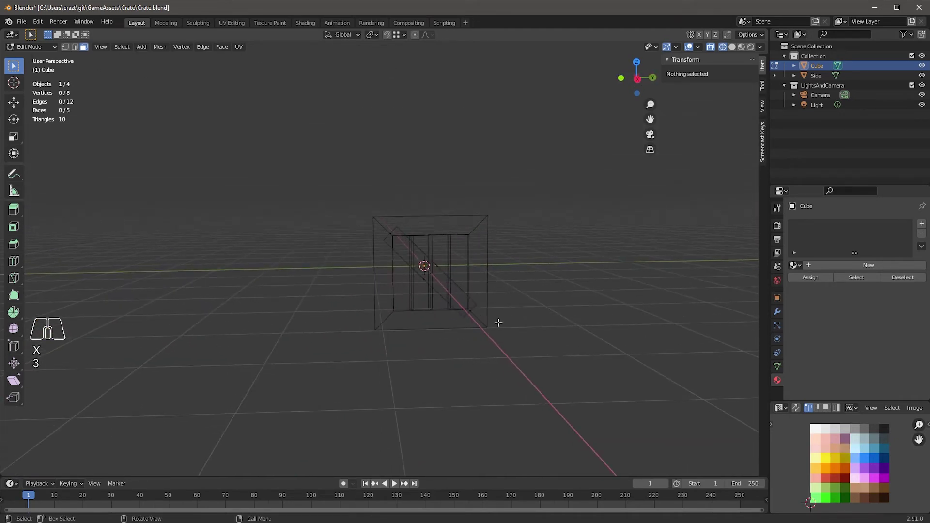
key(z)
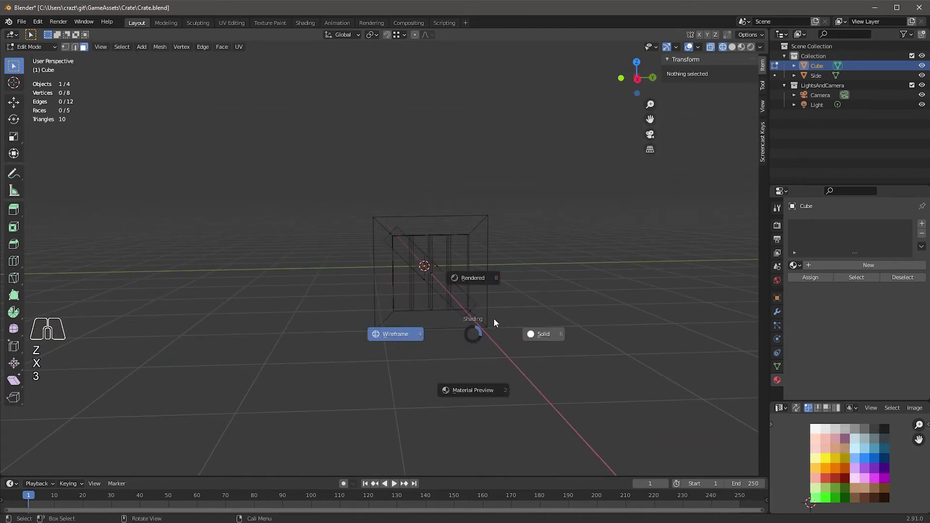
click(465, 282)
middle_drag(549, 336, 467, 322)
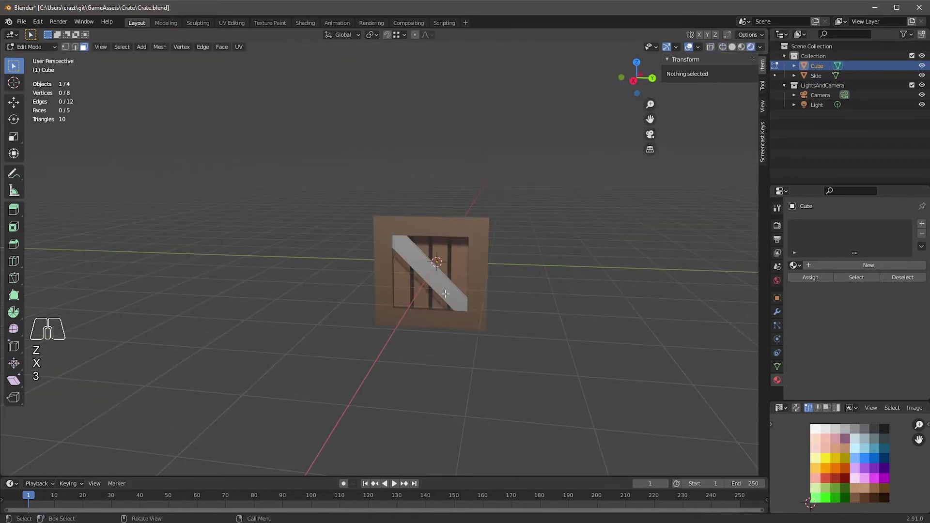
Select all brace faces, collapse their UVs to a point with scale 0, and move them onto the medium brown swatch in the second-lowest palette row
key(a)
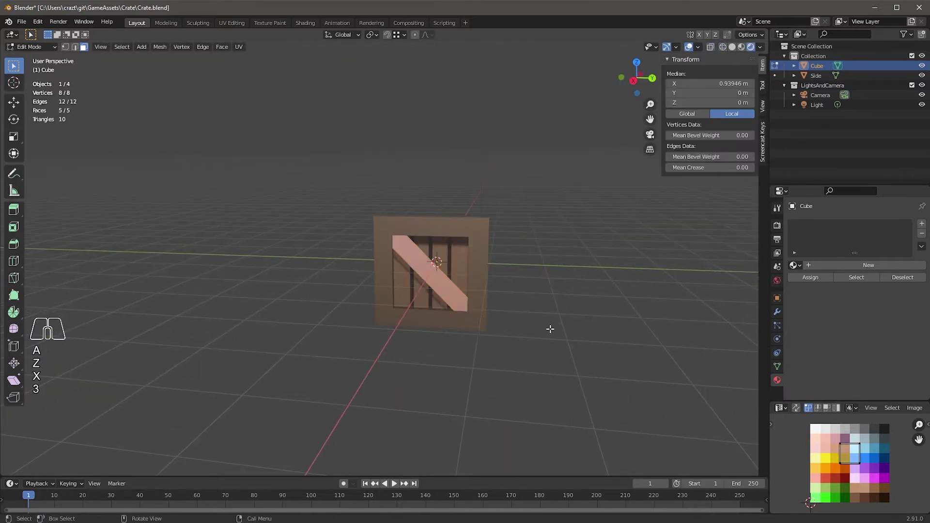
key(a)
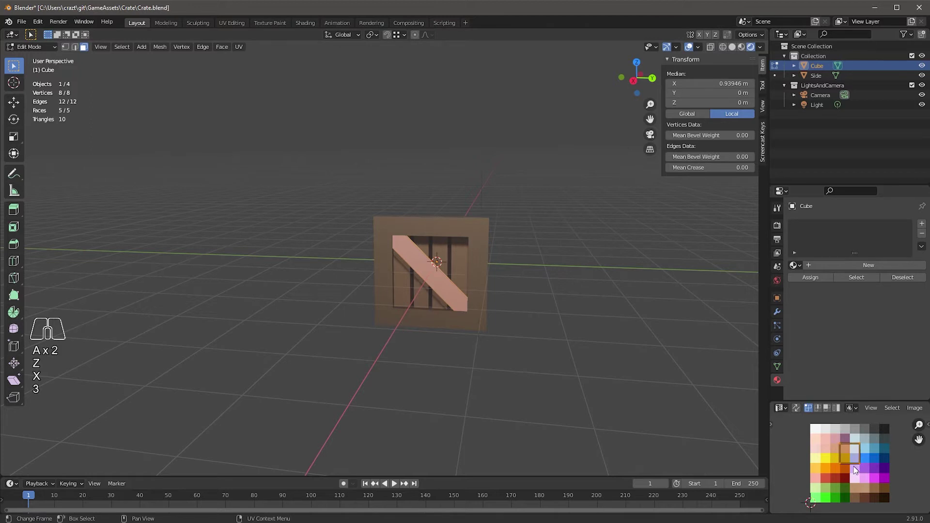
key(s)
key(KP_0)
key(Return)
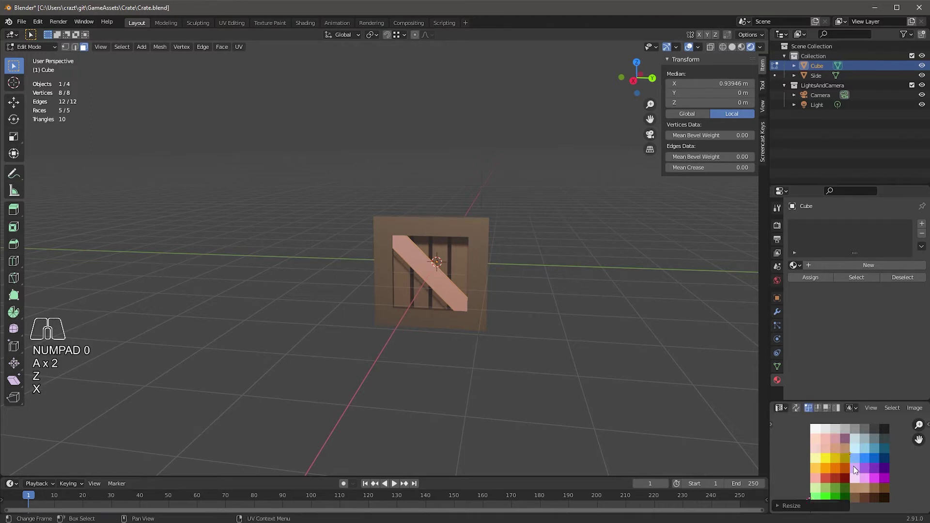
key(g)
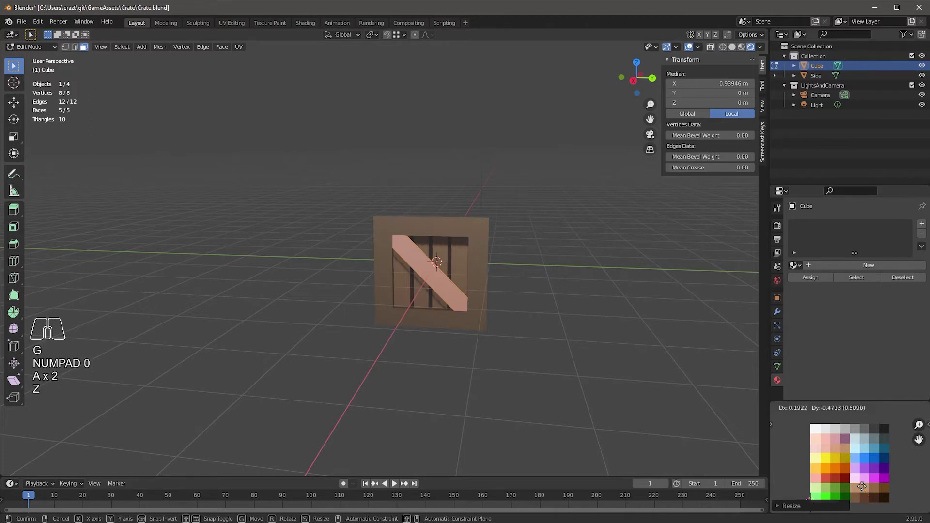
click(862, 485)
click(545, 325)
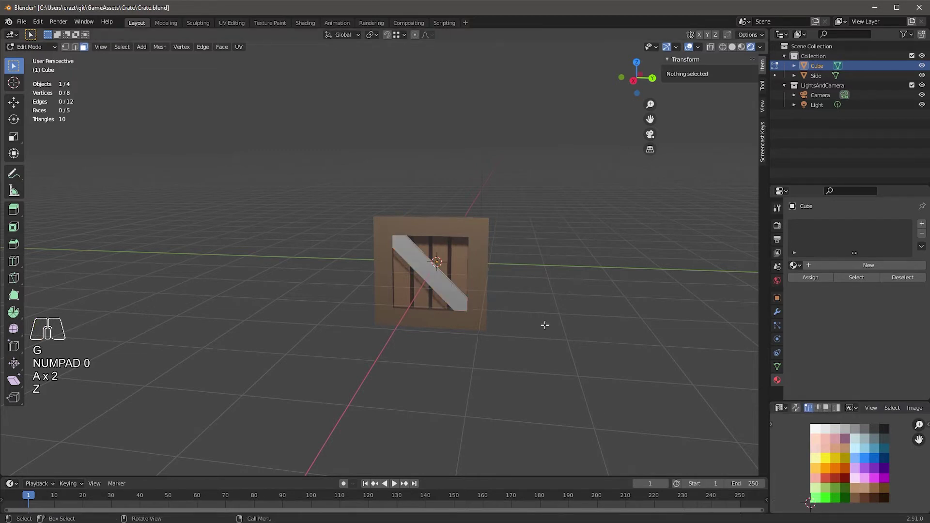
Assign the existing palette-textured material named Material to the diagonal brace
click(795, 265)
click(824, 279)
middle_drag(549, 312, 675, 264)
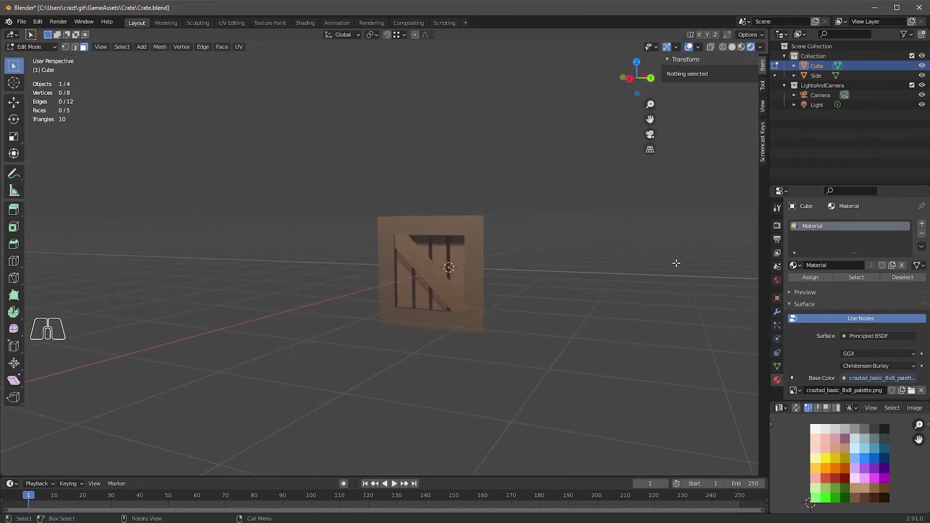
Rename the diagonal brace object as CrossSection
double_click(816, 67)
text(C)
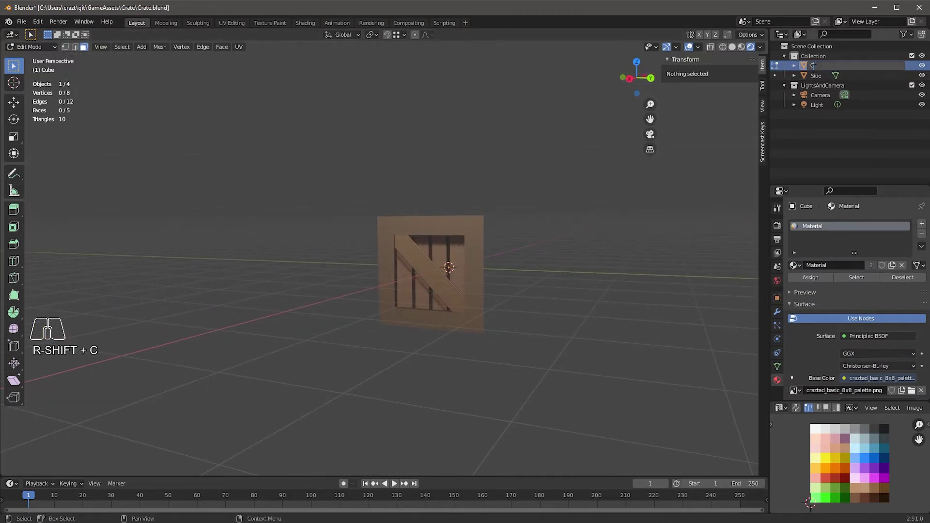
text(rossSection)
key(Return)
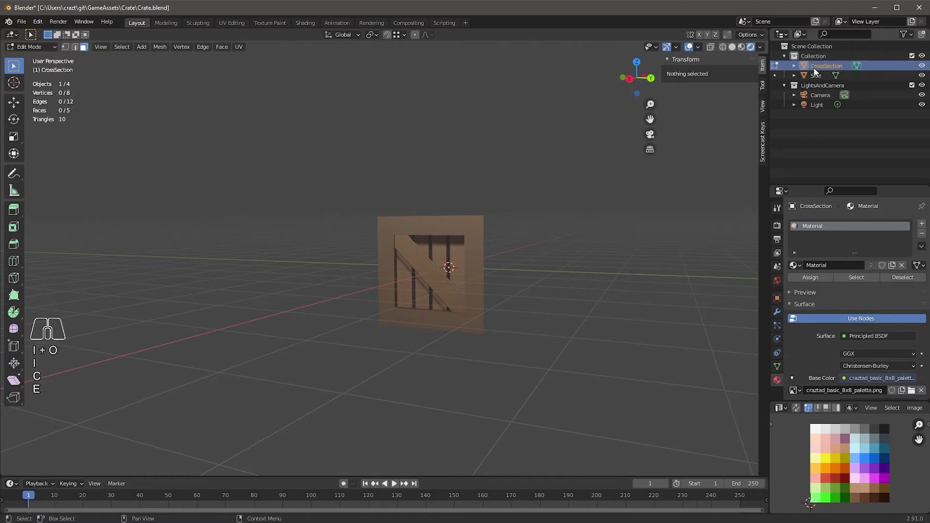
Return to Object Mode and turn on the Face Orientation overlay to check the side panel and brace normals
middle_drag(544, 325, 530, 287)
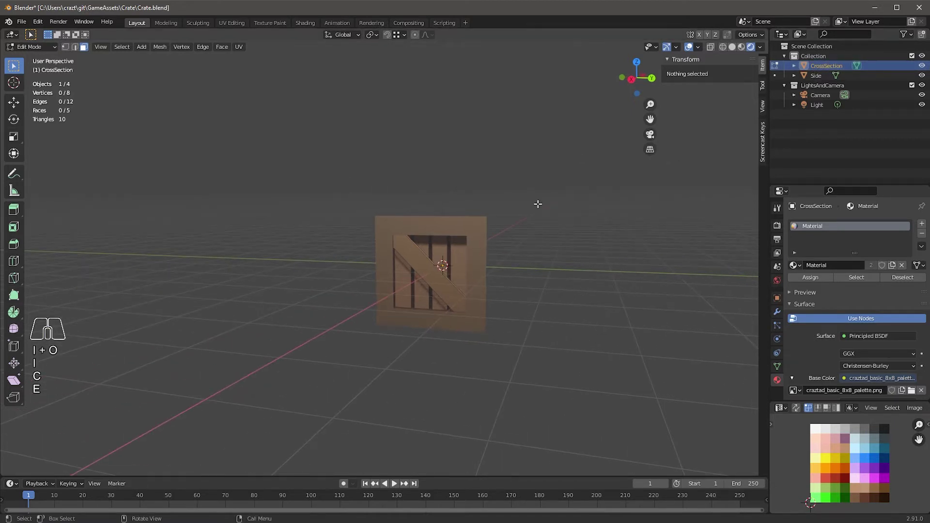
key(Tab)
click(698, 47)
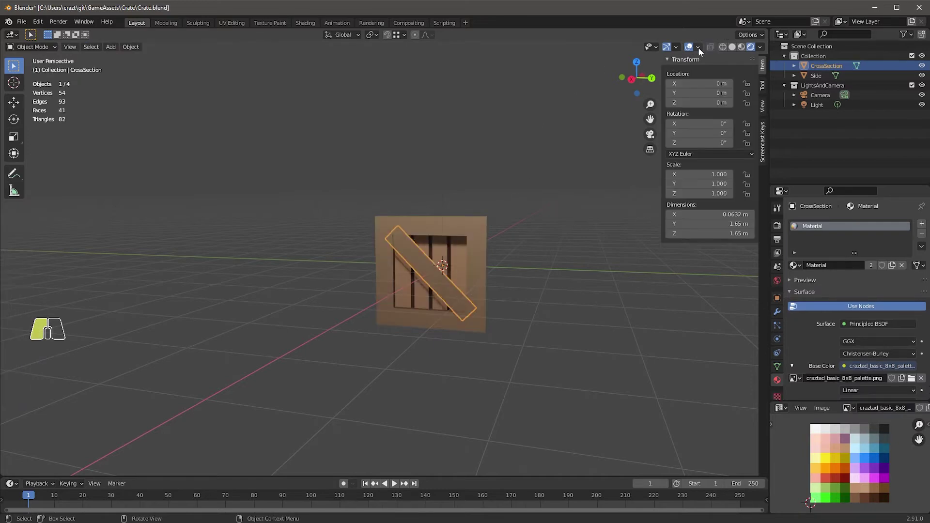
click(638, 224)
middle_drag(583, 300, 435, 285)
Flip the normals of all faces of the CrossSection brace and return to Object Mode
click(461, 304)
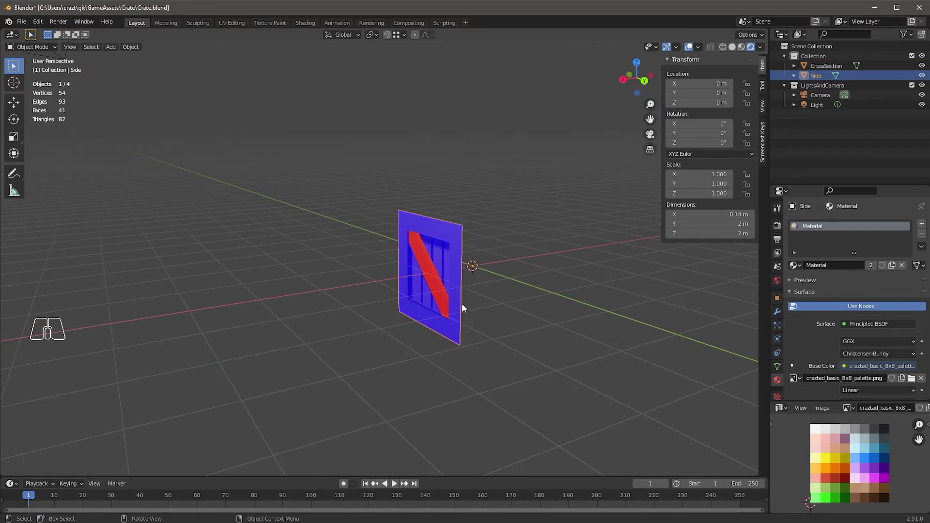
click(436, 287)
middle_drag(494, 283, 567, 295)
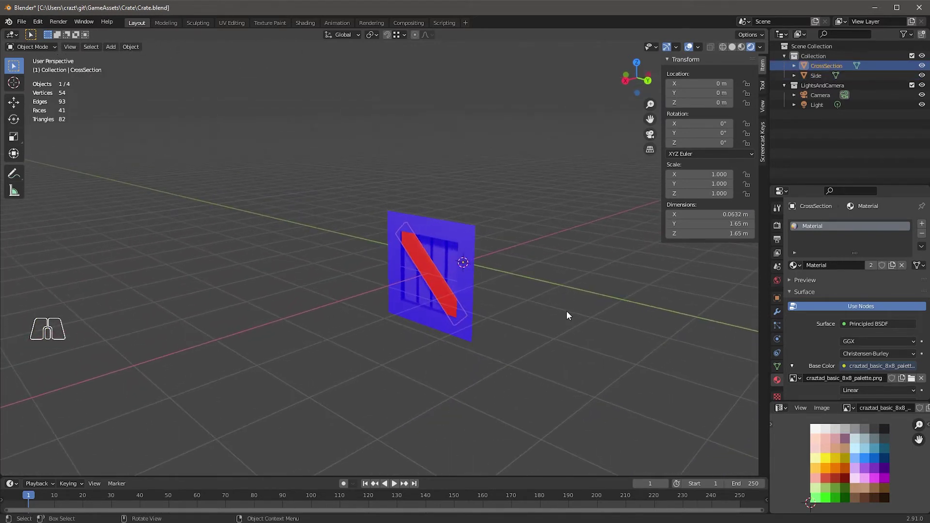
key(Tab)
key(a)
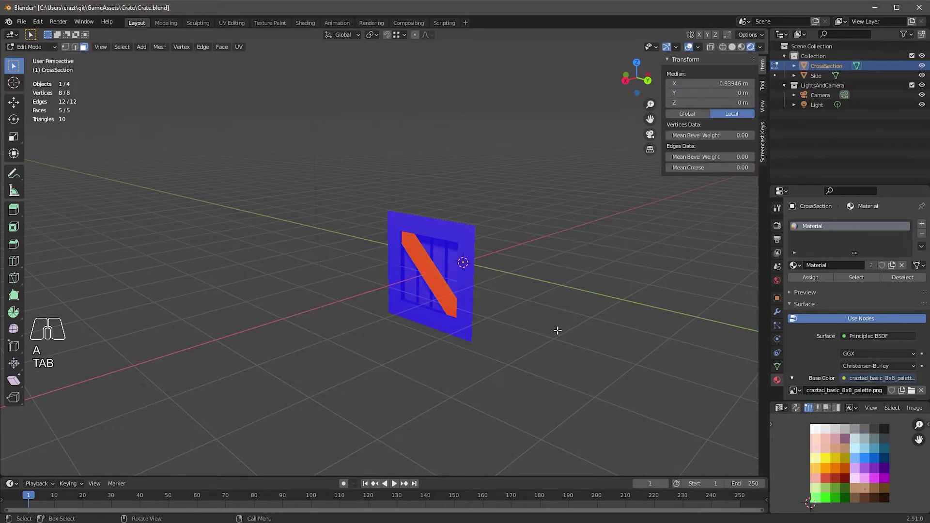
key(F3)
text(flip)
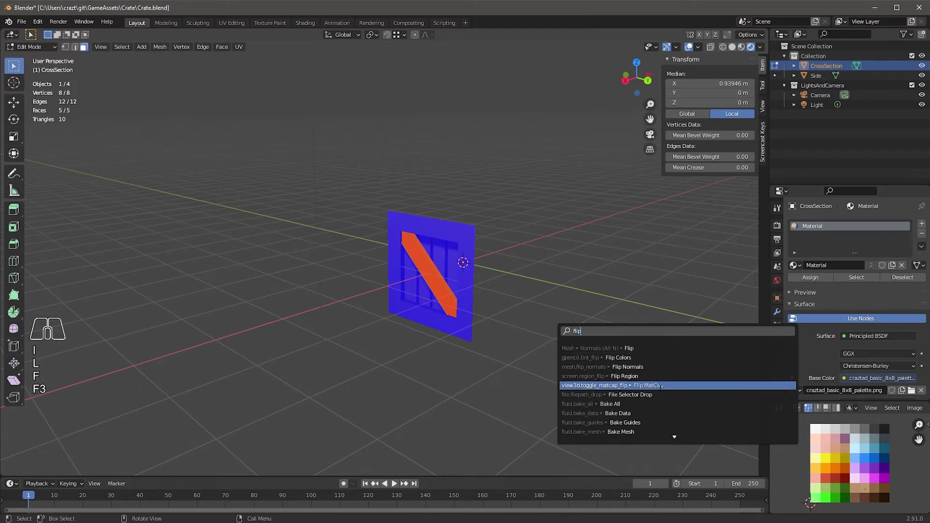
click(631, 367)
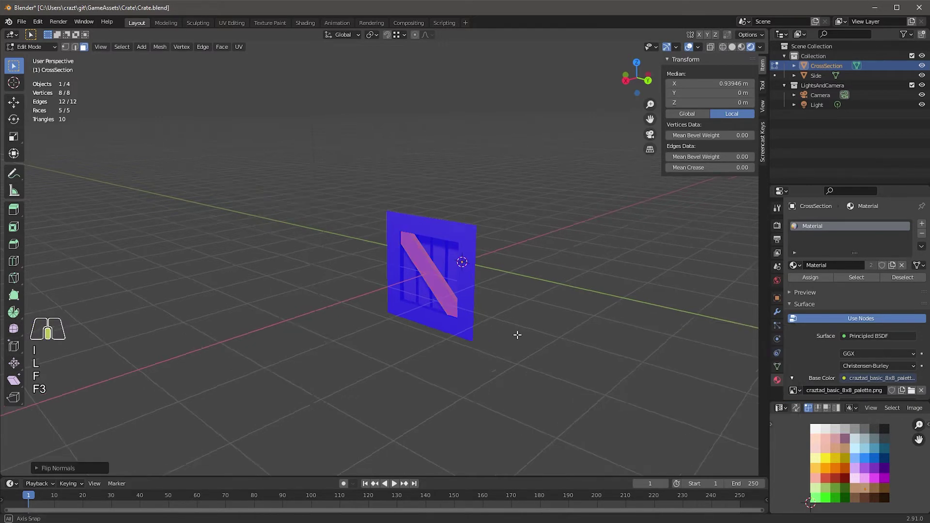
middle_drag(631, 367, 420, 315)
key(Tab)
middle_drag(551, 323, 509, 334)
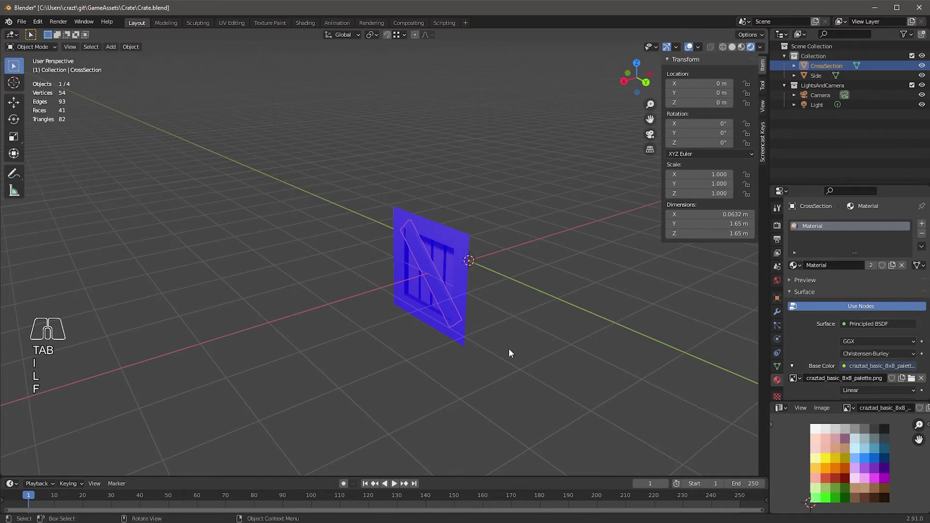
Select the Side panel together with the CrossSection brace and open both objects for mesh editing
key(Tab)
key(Tab)
shift+click(461, 286)
middle_drag(499, 389, 524, 383)
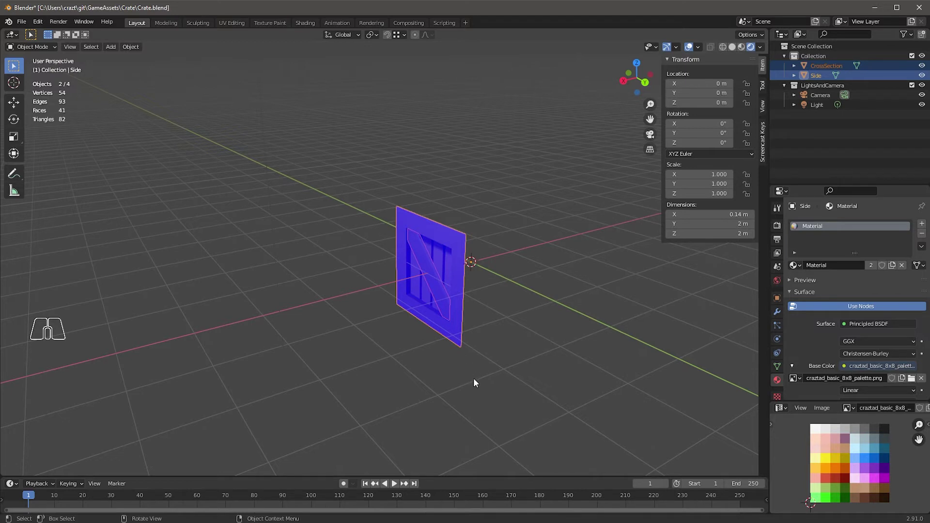
key(Tab)
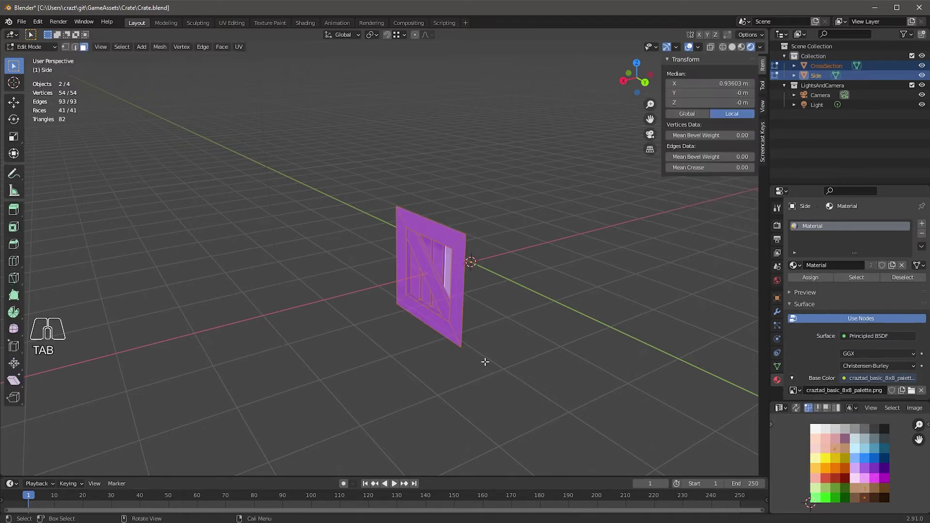
Duplicate the side panel and its brace in place, and set the transform pivot point to the 3D Cursor
key(shift)
key(shift+d)
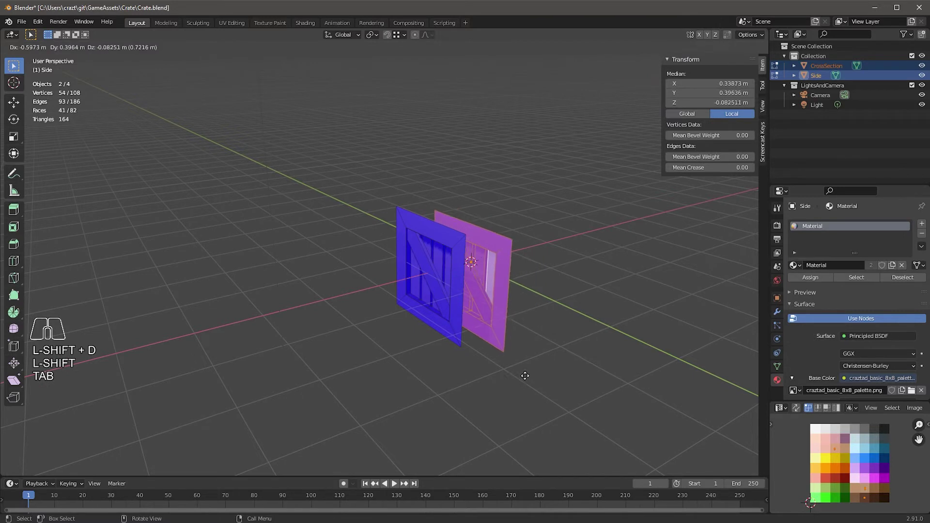
right_click(576, 229)
click(372, 34)
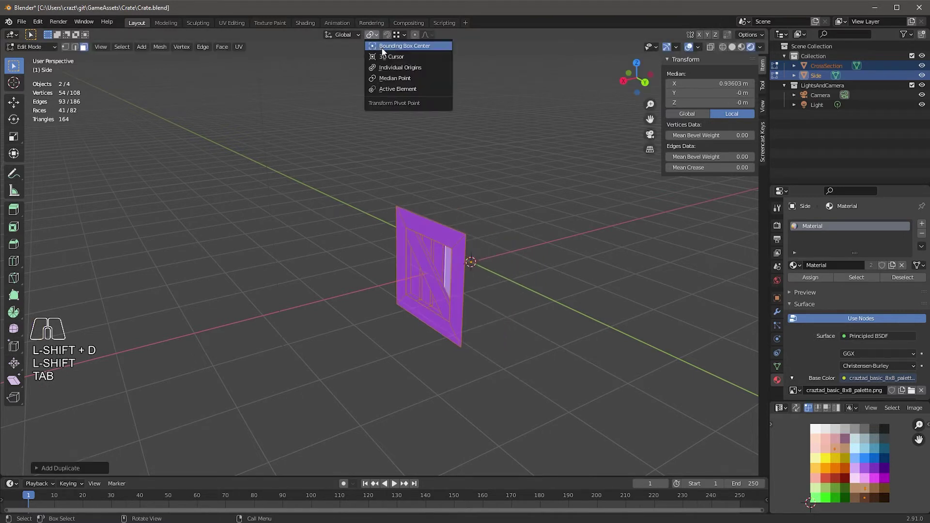
click(390, 57)
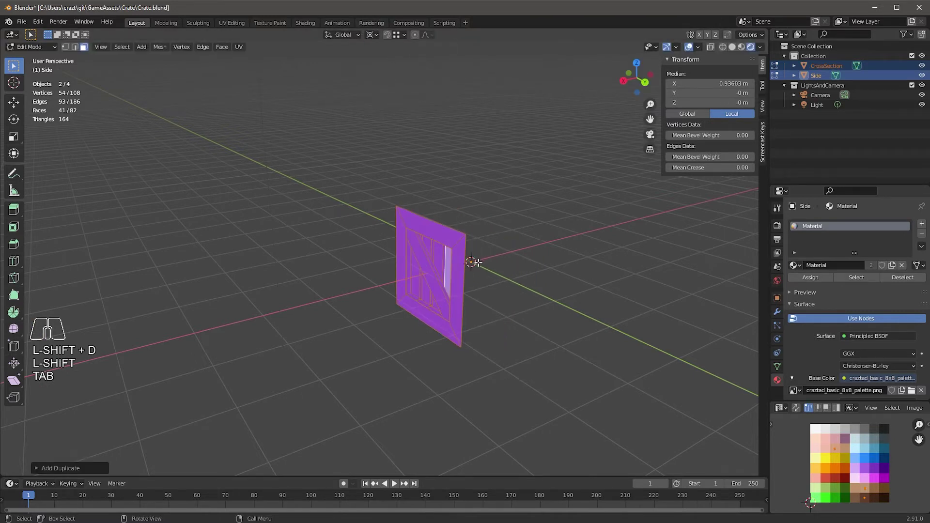
Rotate the duplicated panel and brace 90° about the global Z axis to form the adjacent crate wall
middle_drag(543, 336, 538, 337)
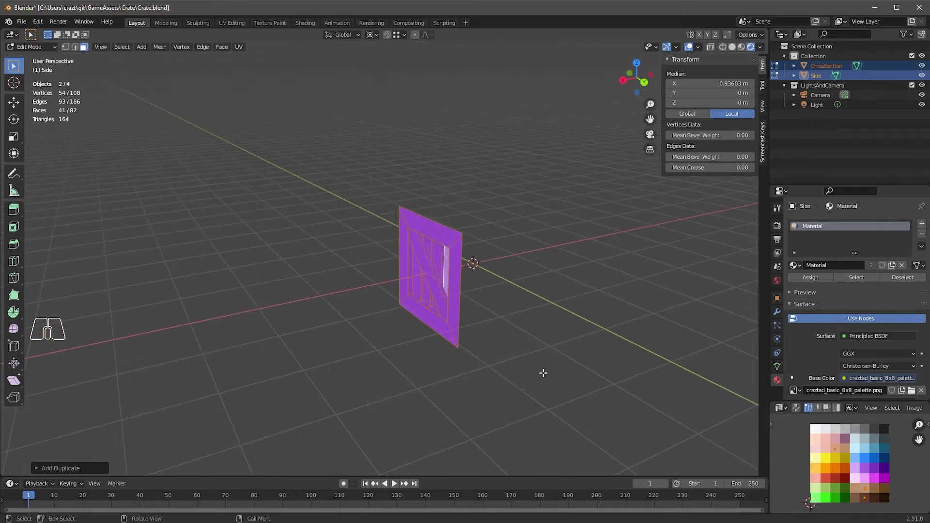
key(r)
key(z)
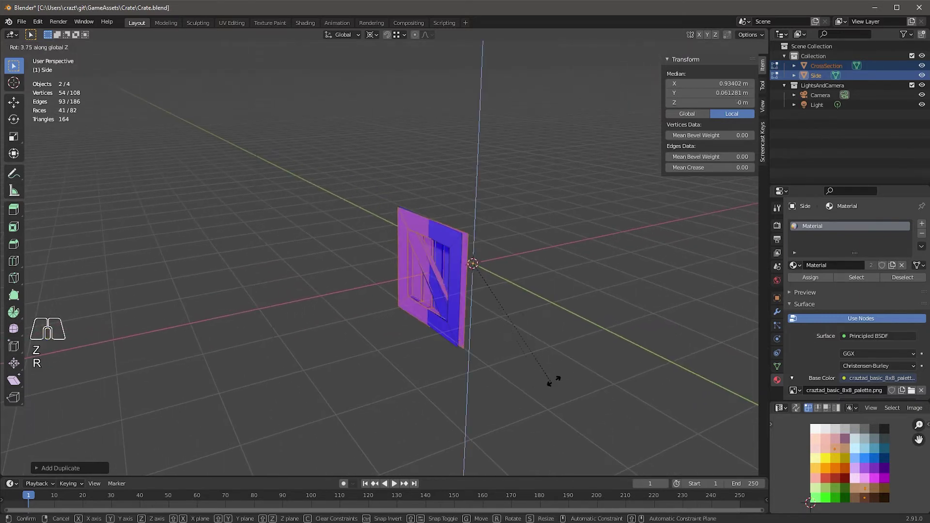
key(KP_9)
key(KP_0)
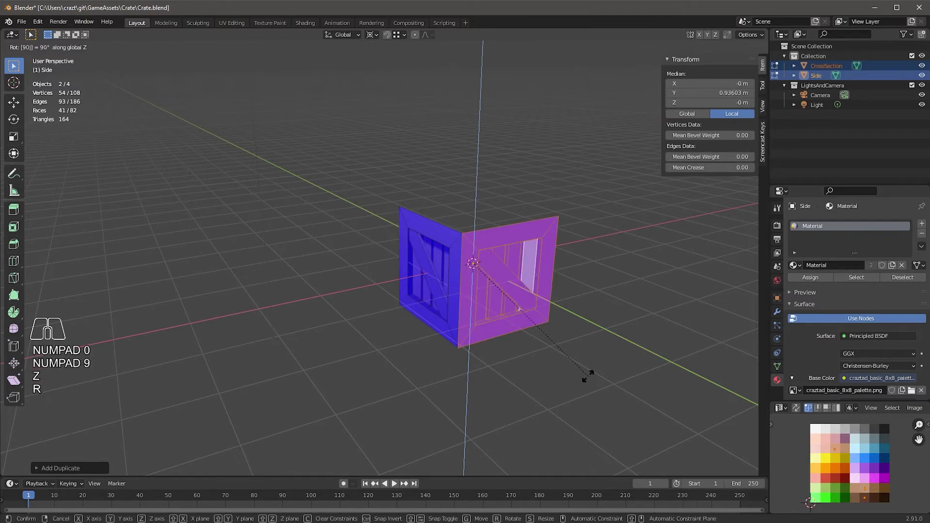
key(Return)
Duplicate both walls with their braces in place and rotate the copies 180° about the global Z axis to close the four sides
key(a)
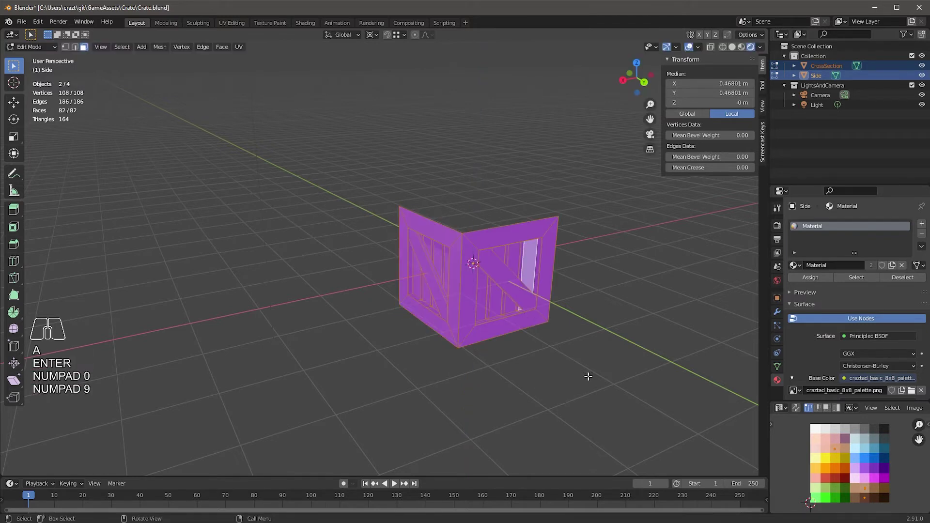
key(shift+d)
key(Escape)
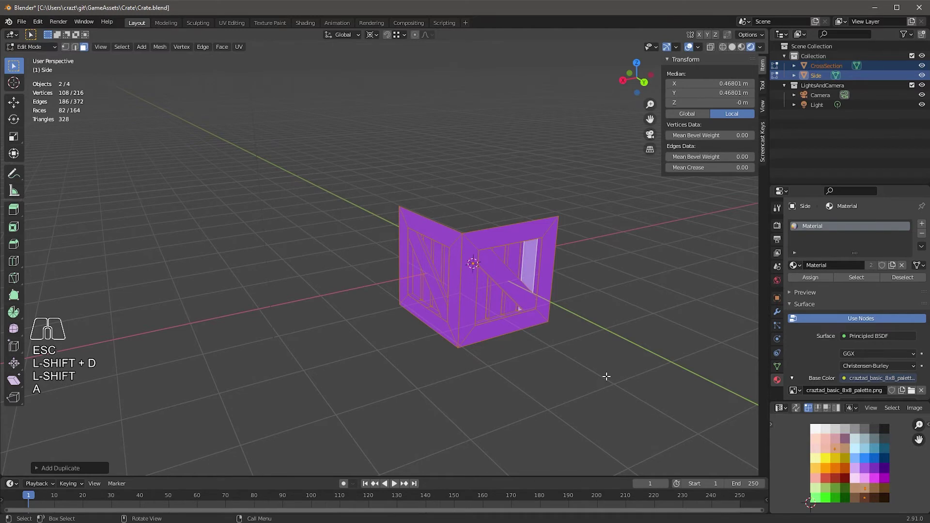
key(r)
text(z)
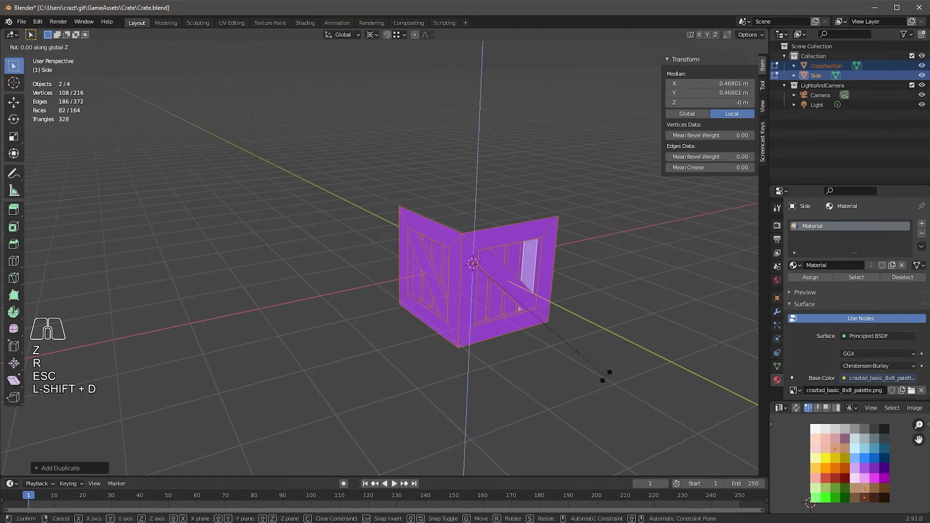
text(180)
click(605, 376)
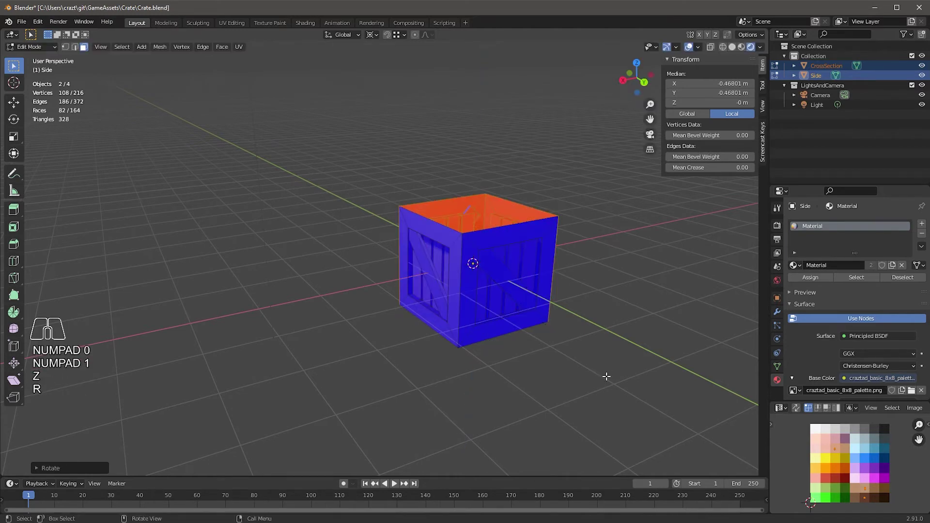
middle_drag(535, 385, 565, 375)
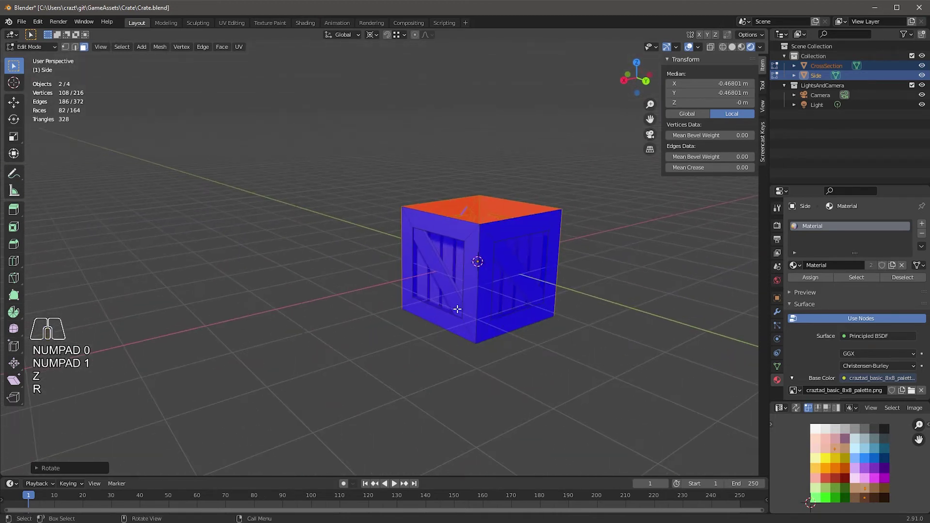
Select all linked geometry of one complete wall, including brace, planks and frame, and duplicate it in place
click(438, 276)
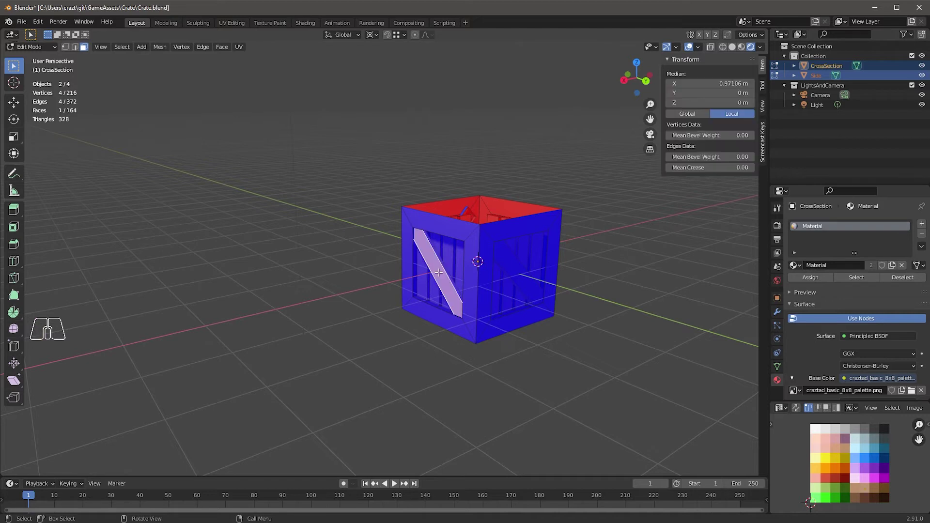
key(l)
key(l)
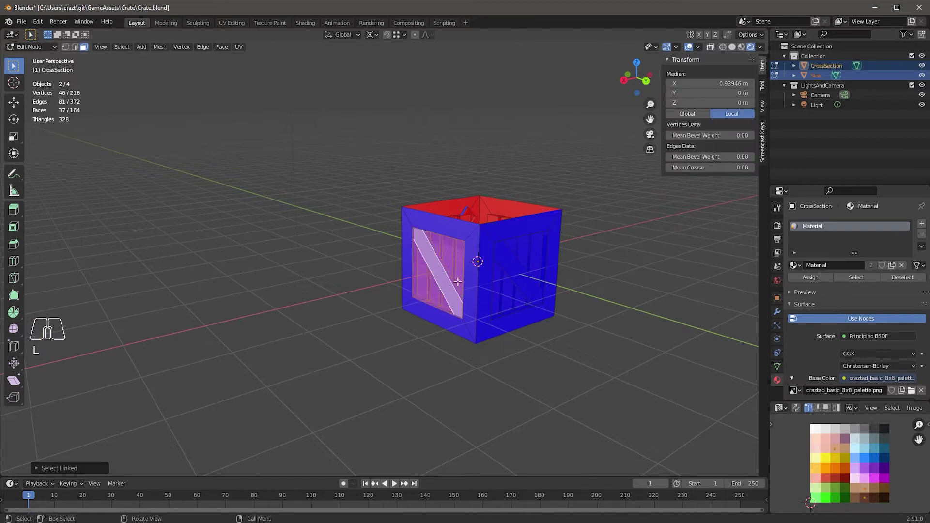
key(l)
middle_drag(500, 359, 488, 379)
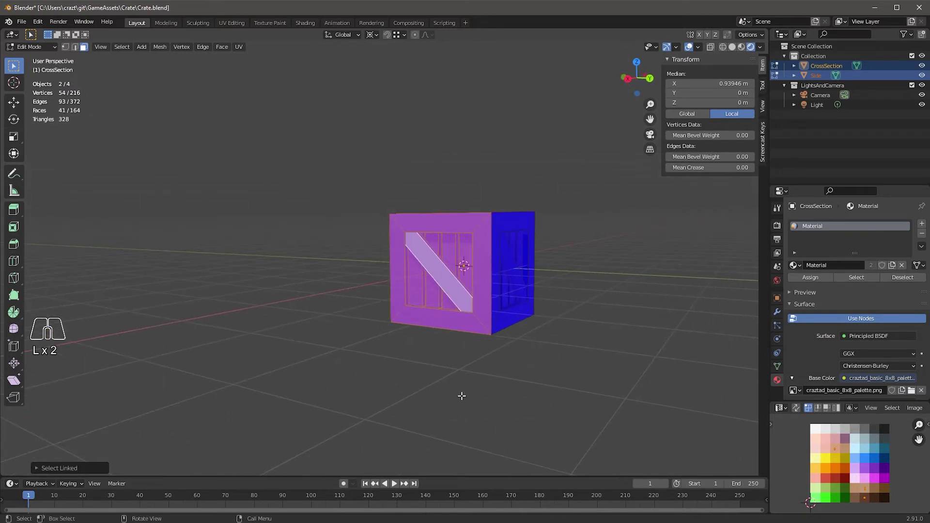
key(shift+d)
right_click(473, 418)
middle_drag(538, 430, 510, 427)
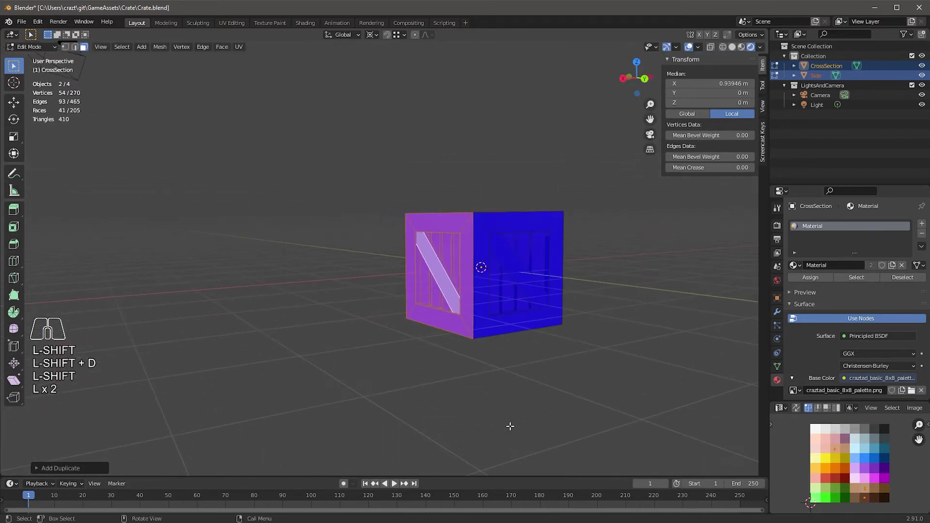
Rotate the duplicated wall 90° about the global Y axis to form the crate's bottom
key(r)
text(y)
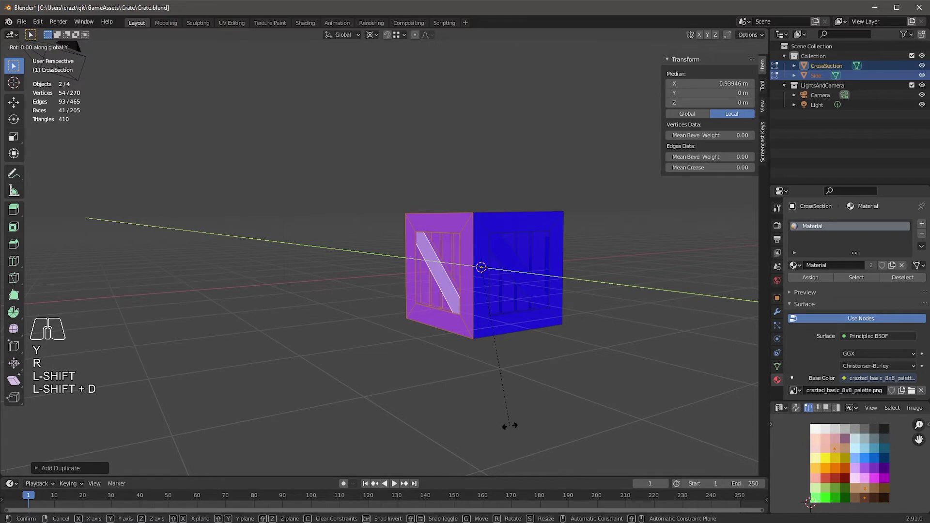
text(90)
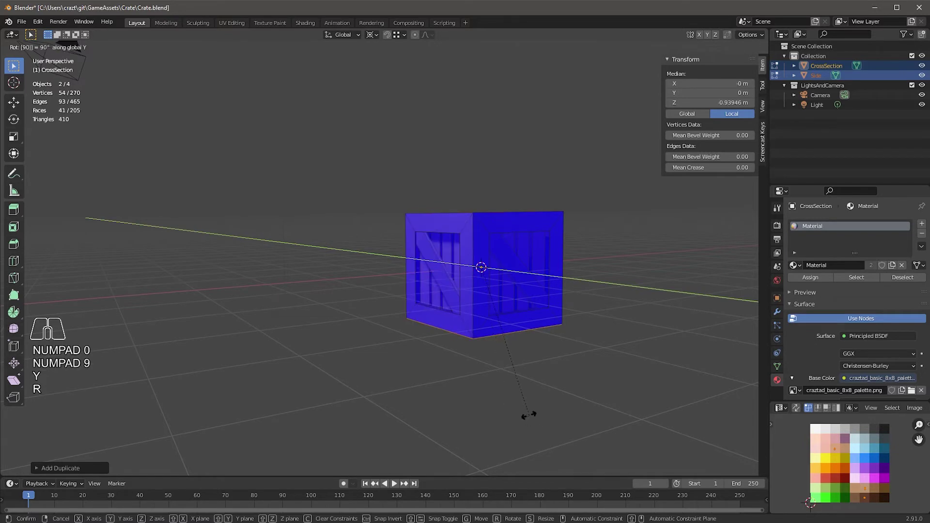
key(Return)
middle_drag(530, 413, 509, 381)
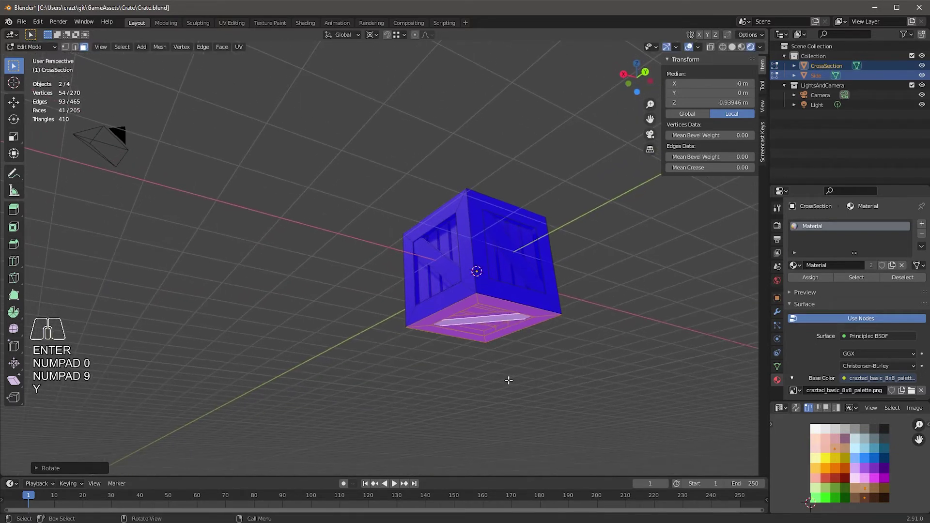
Separate the selected bottom panel and brace faces into their own objects and return to Object Mode
right_click(480, 323)
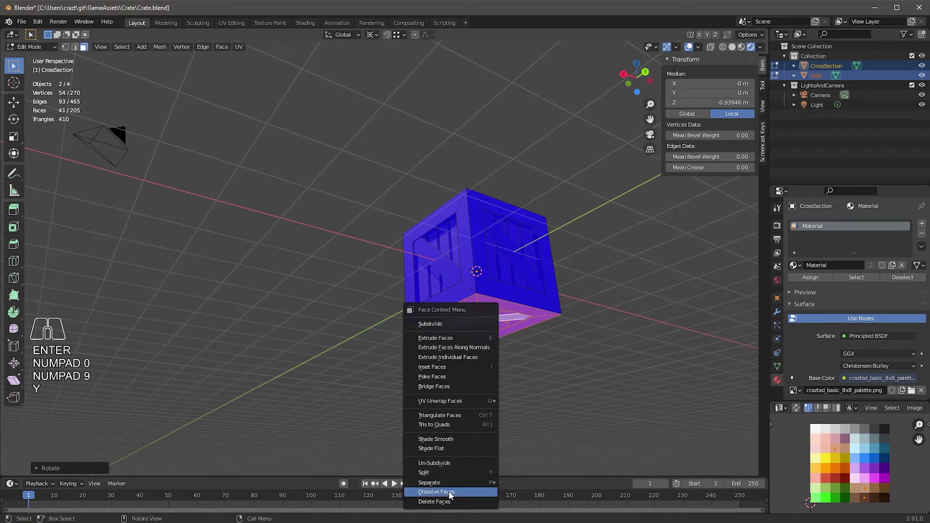
mouse_move(451, 485)
click(528, 461)
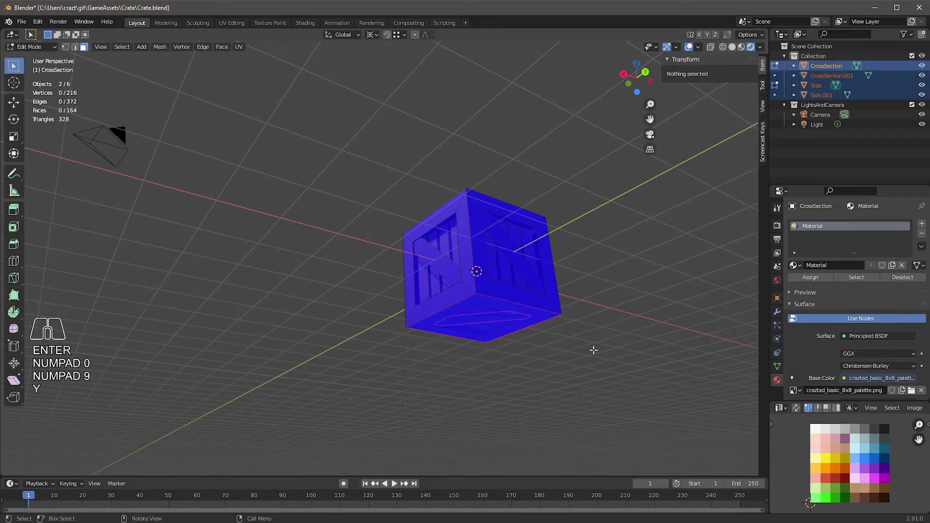
key(Tab)
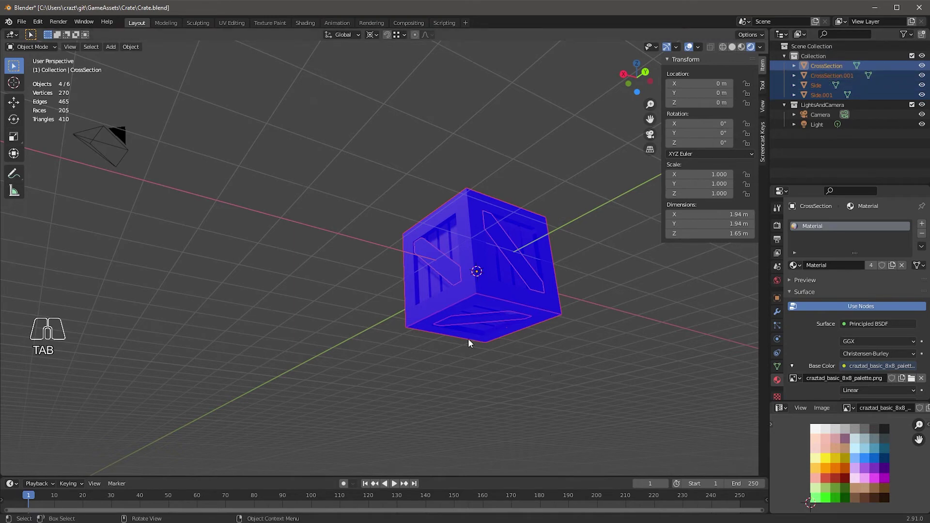
Open only the bottom panel and bottom brace objects for mesh editing and duplicate all their geometry in place
click(477, 319)
shift+click(478, 306)
middle_drag(568, 403, 557, 381)
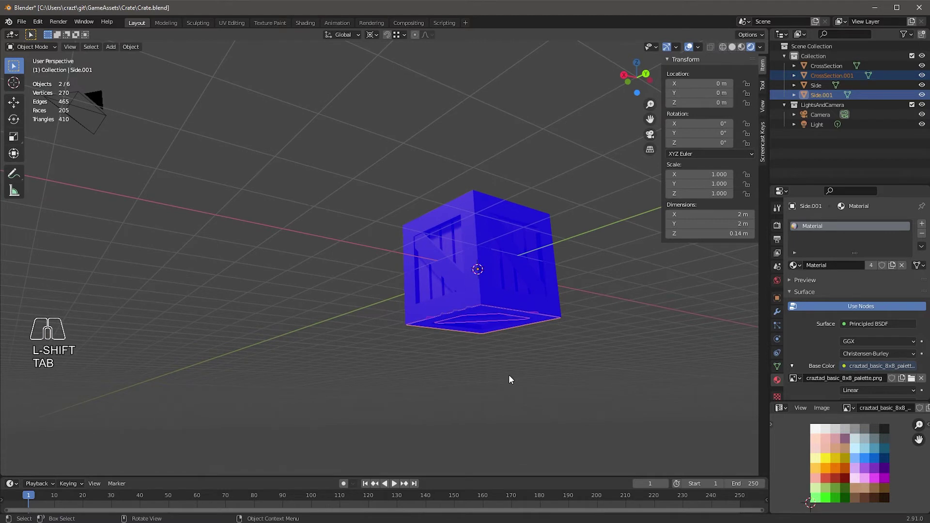
key(Tab)
key(a)
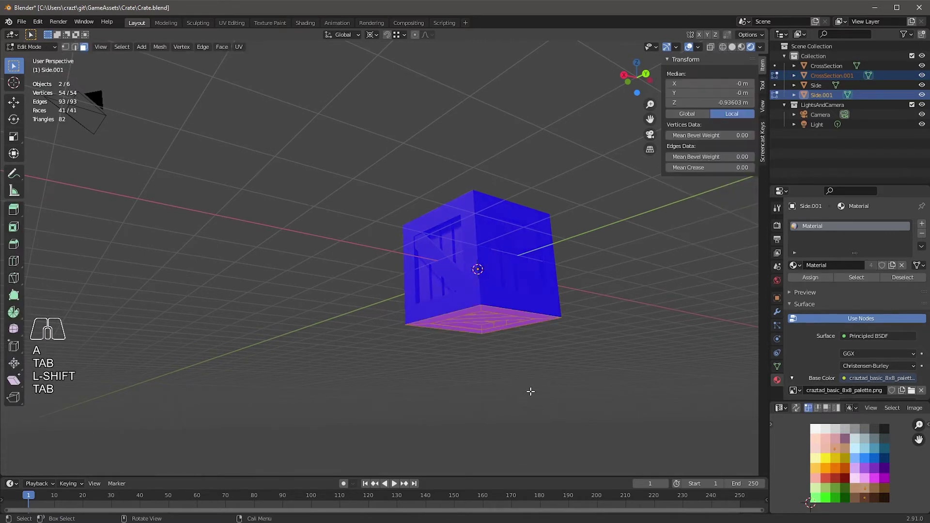
key(shift+d)
key(Escape)
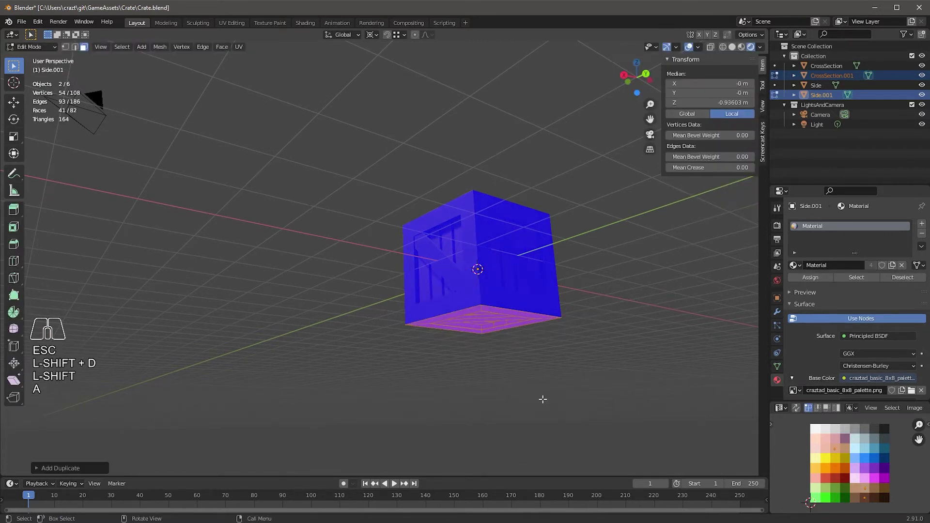
key(r)
text(y1801)
key(BackSpace)
key(BackSpace)
key(BackSpace)
key(BackSpace)
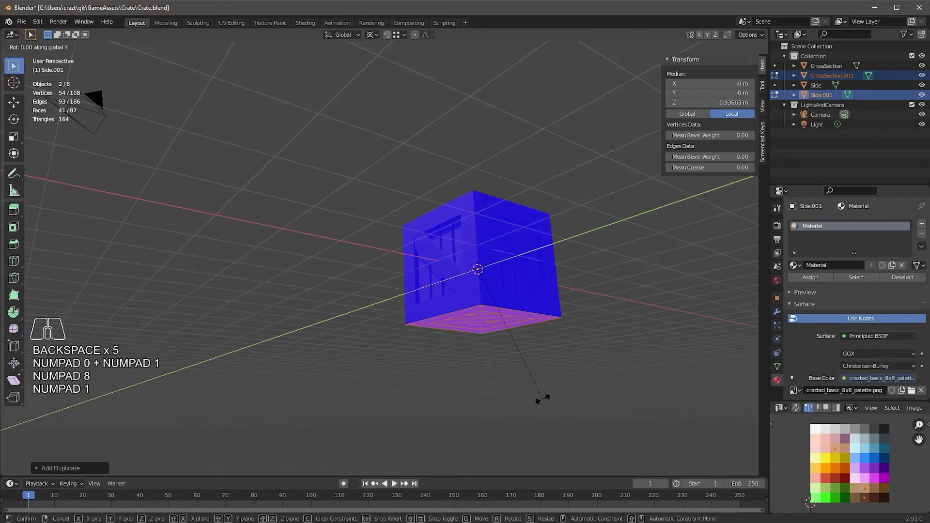
key(Escape)
Rotate the duplicated bottom geometry 180° about the global Y axis to form the crate's top, and return to Object Mode
key(r)
text(y10)
key(Return)
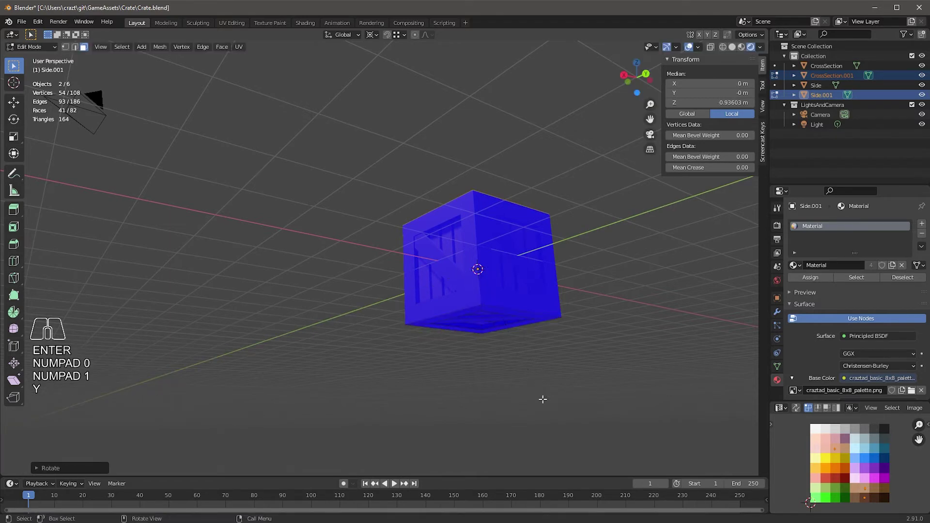
middle_drag(575, 388, 594, 431)
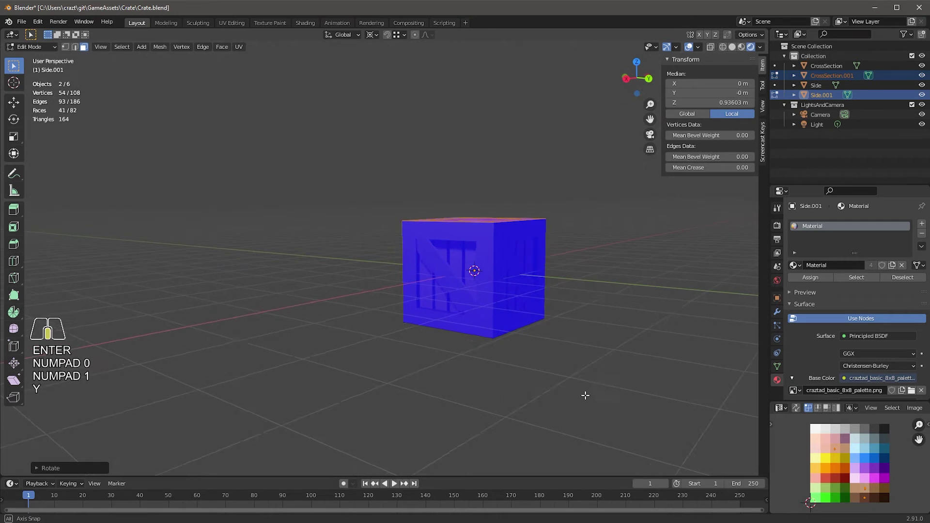
key(Tab)
middle_drag(623, 331, 635, 327)
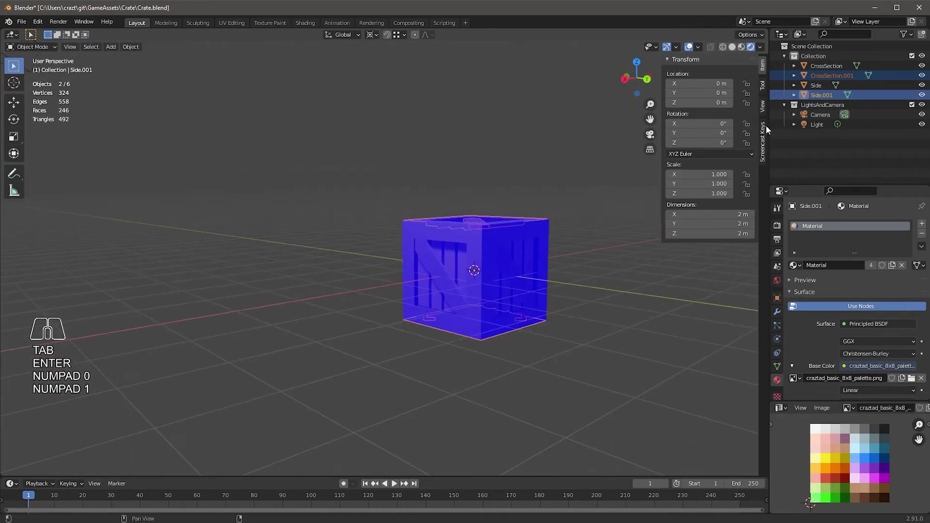
Rename the CrossSection.001 object as CrossSectionTop
click(833, 74)
double_click(841, 73)
key(Right)
key(BackSpace)
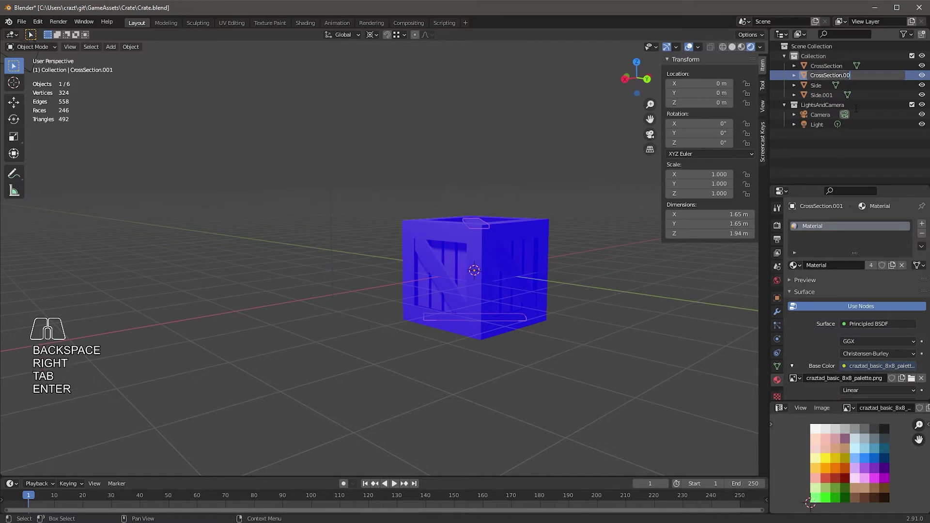
key(BackSpace)
text(Top)
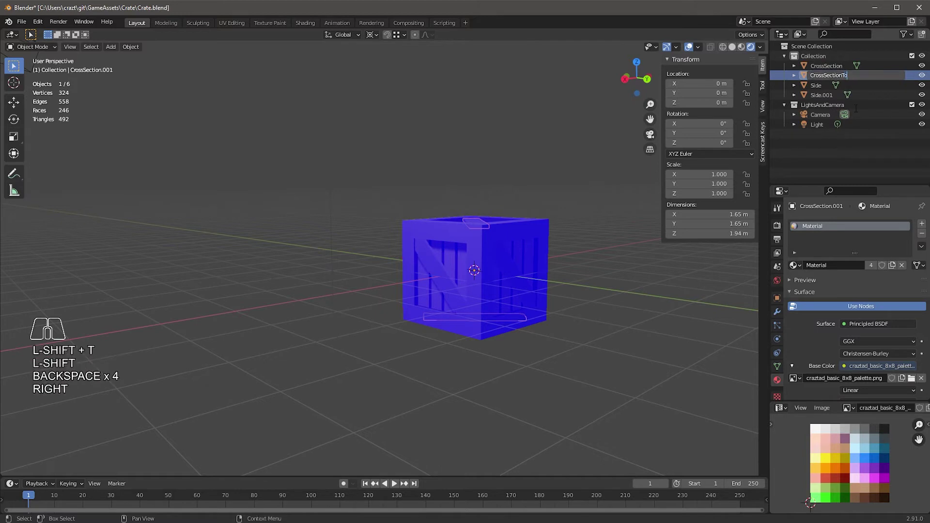
Rename the Side.001 object as PlainTop
click(819, 95)
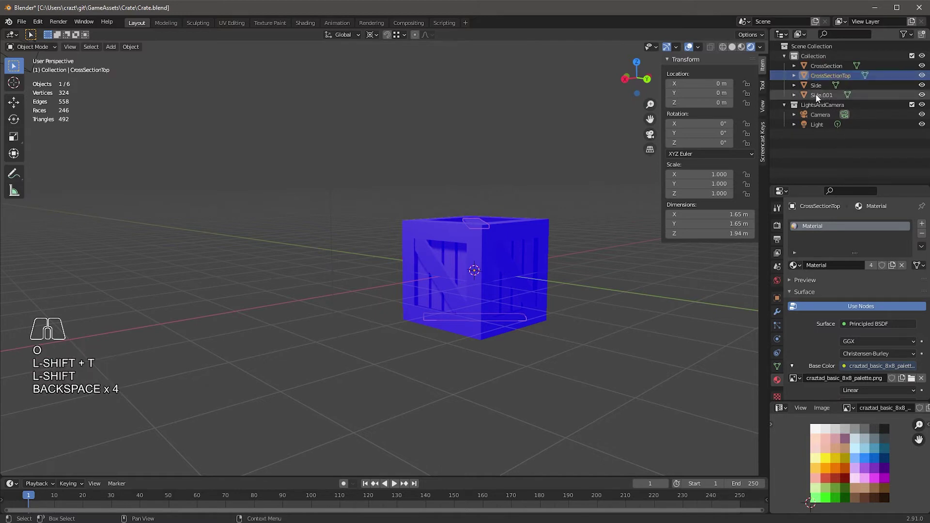
double_click(819, 95)
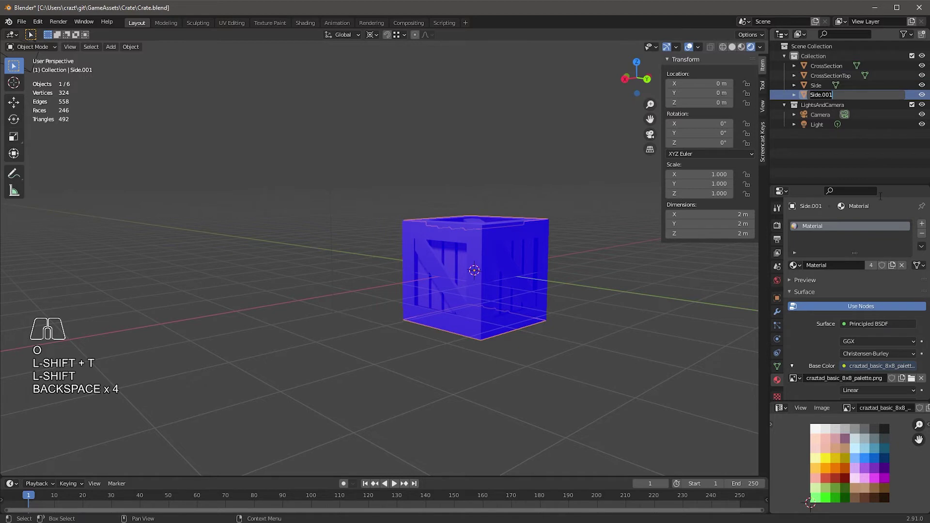
text(Plai)
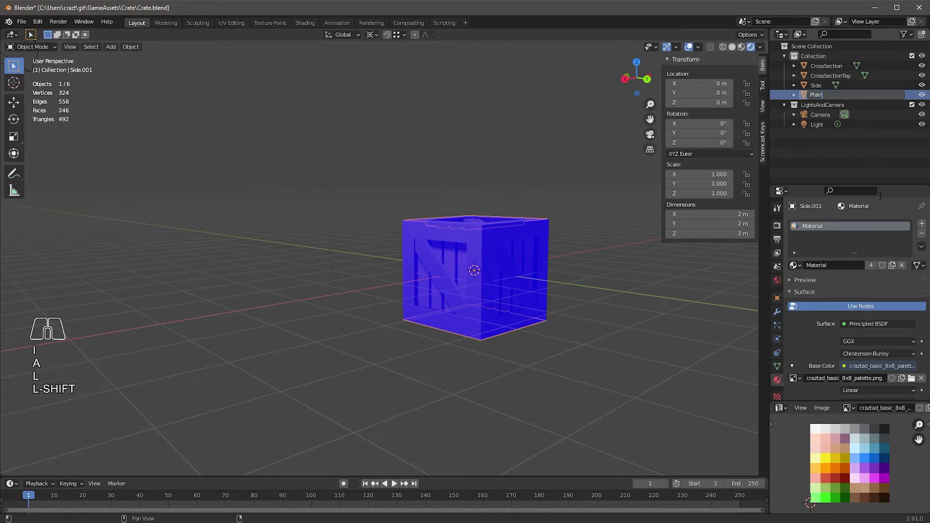
text(nTop)
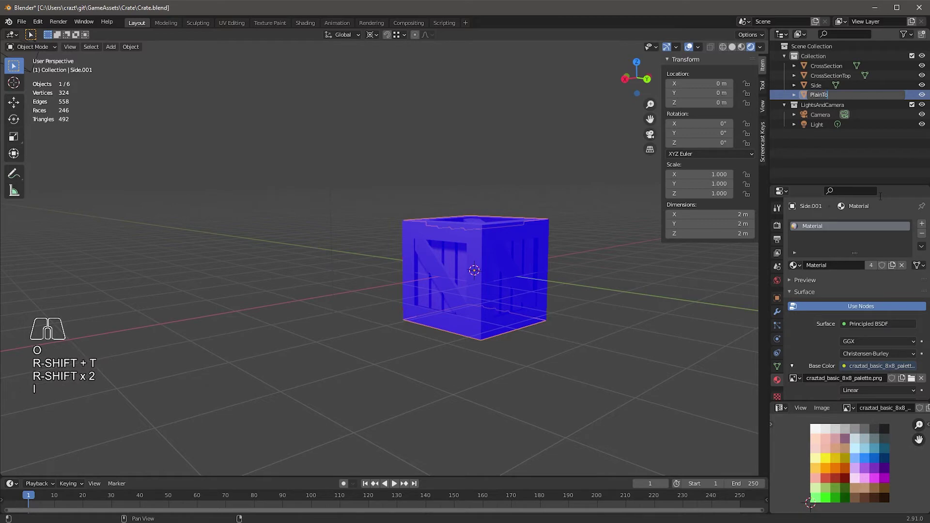
key(Return)
Turn off the Face Orientation overlay so the crate shows its palette-textured wood material
mouse_move(667, 301)
middle_down()
mouse_move(649, 296)
mouse_move(689, 310)
mouse_move(661, 300)
middle_up()
middle_drag(581, 320, 590, 317)
click(699, 47)
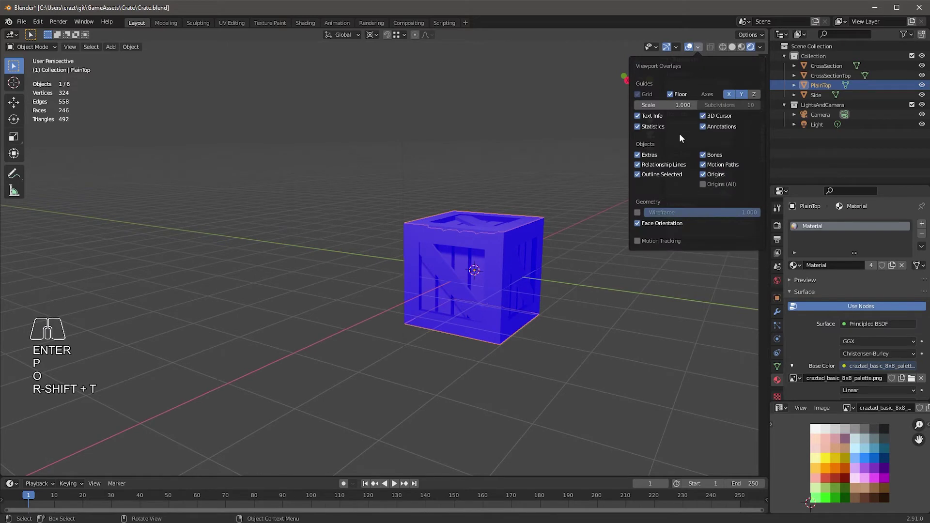
click(638, 224)
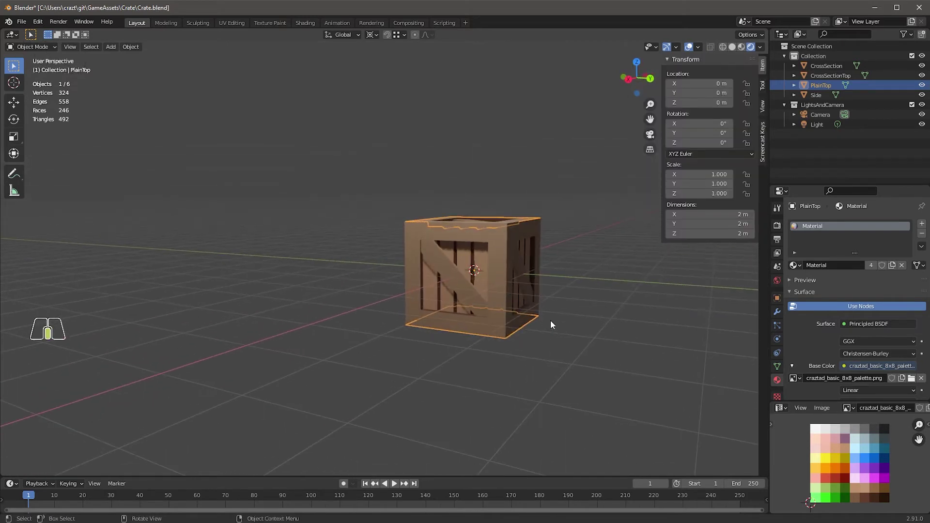
middle_drag(550, 321, 545, 339)
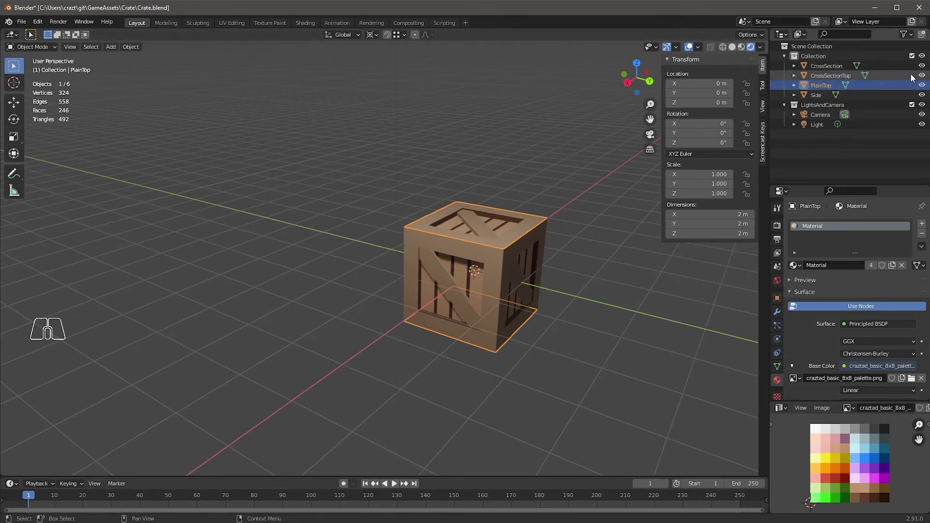
Hide the CrossSection and CrossSectionTop objects in the viewport
click(922, 76)
click(922, 67)
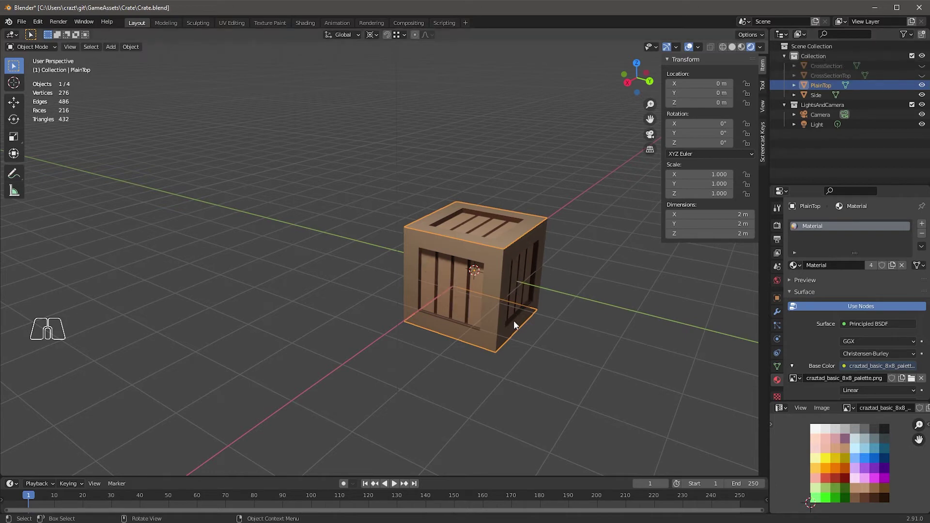
middle_drag(543, 387, 589, 346)
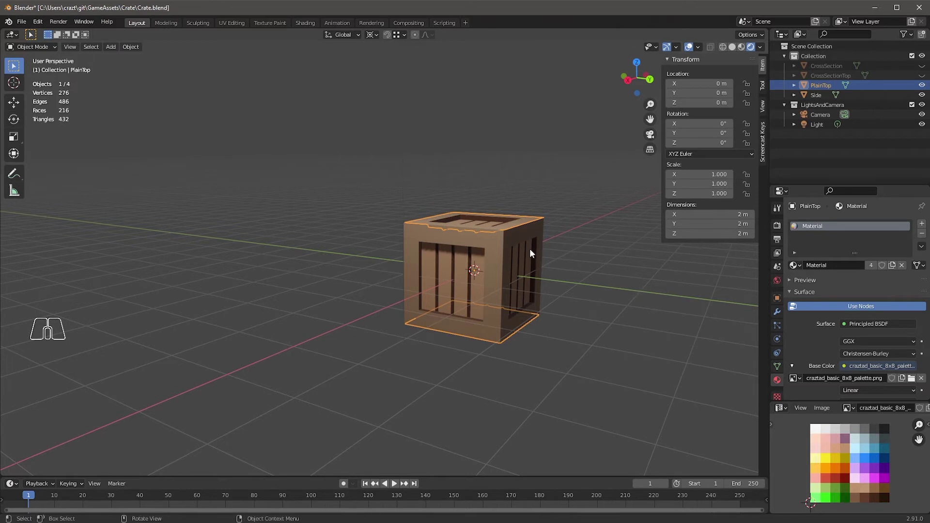
Join the PlainTop object into the Side object so the plain planked crate is a single mesh
click(451, 287)
click(482, 228)
middle_drag(583, 325, 514, 330)
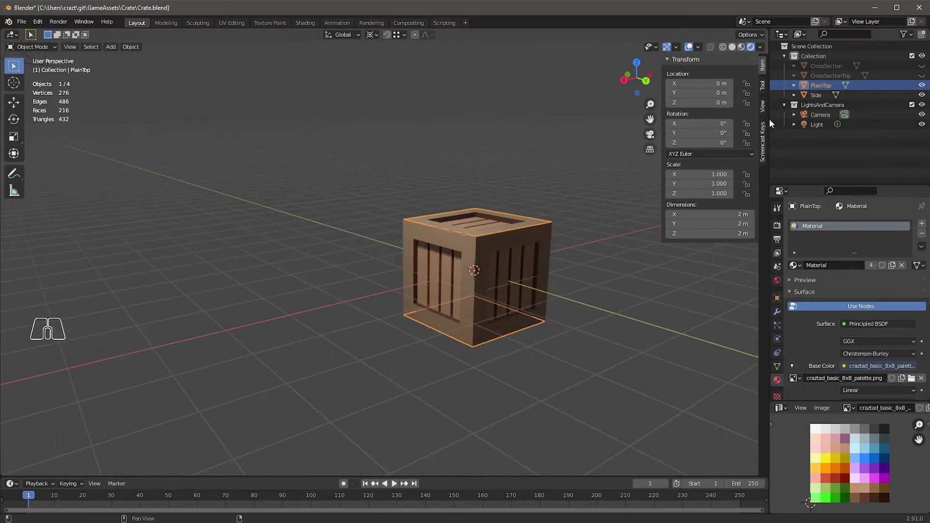
shift+click(526, 299)
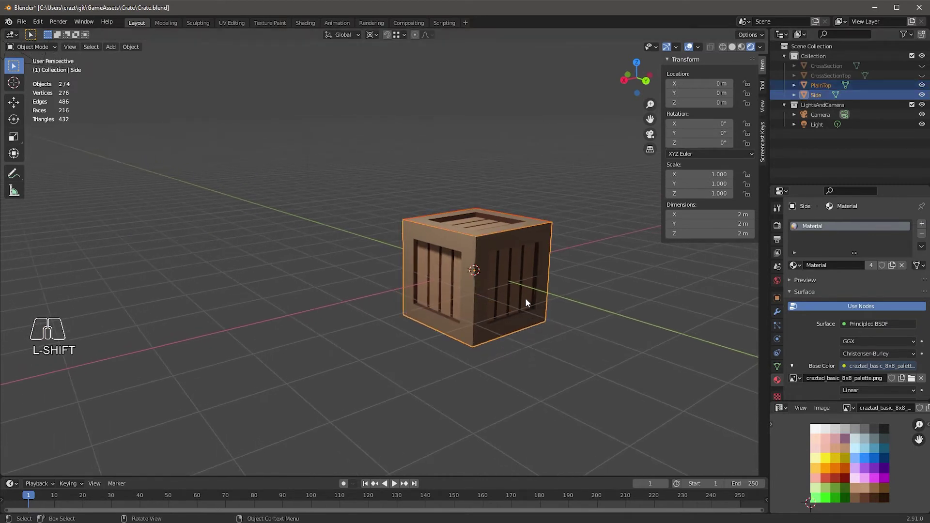
key(ctrl+j)
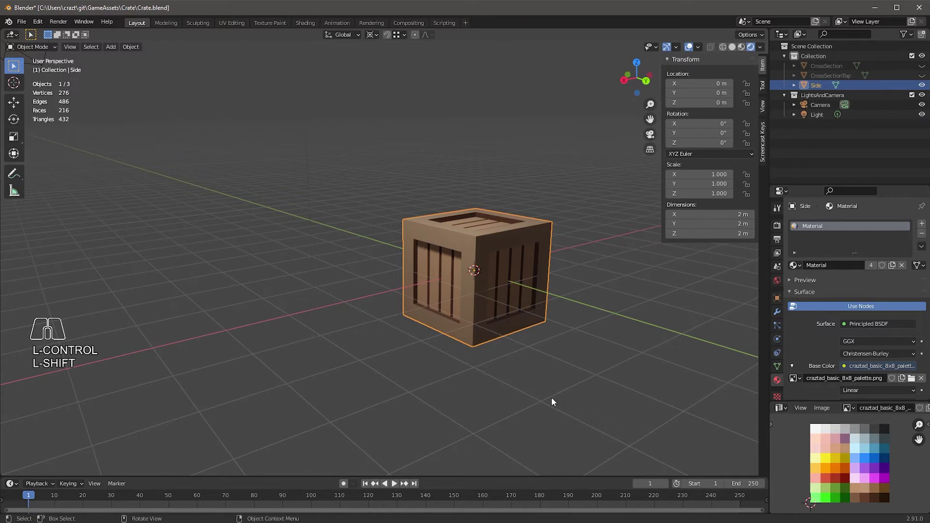
Merge all vertices of the joined crate mesh by distance, deselect them, and return to Object Mode
key(Tab)
key(a)
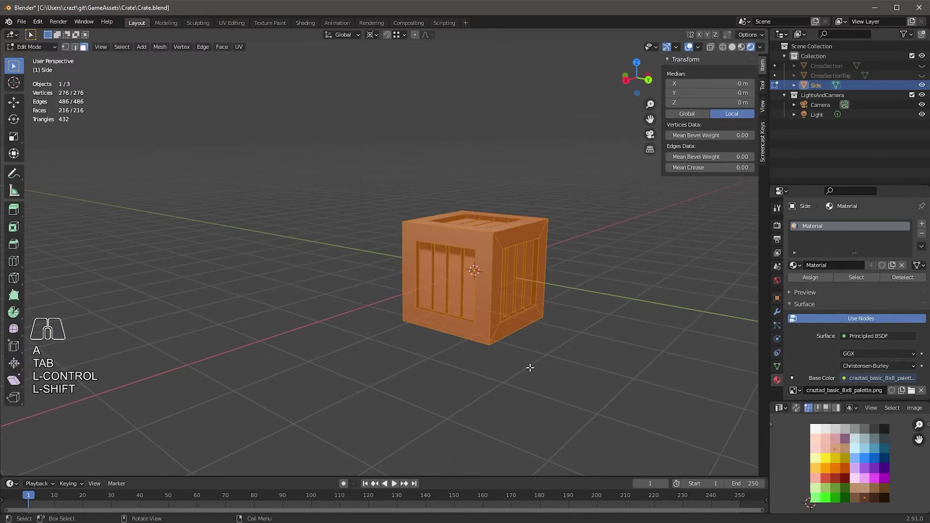
key(m)
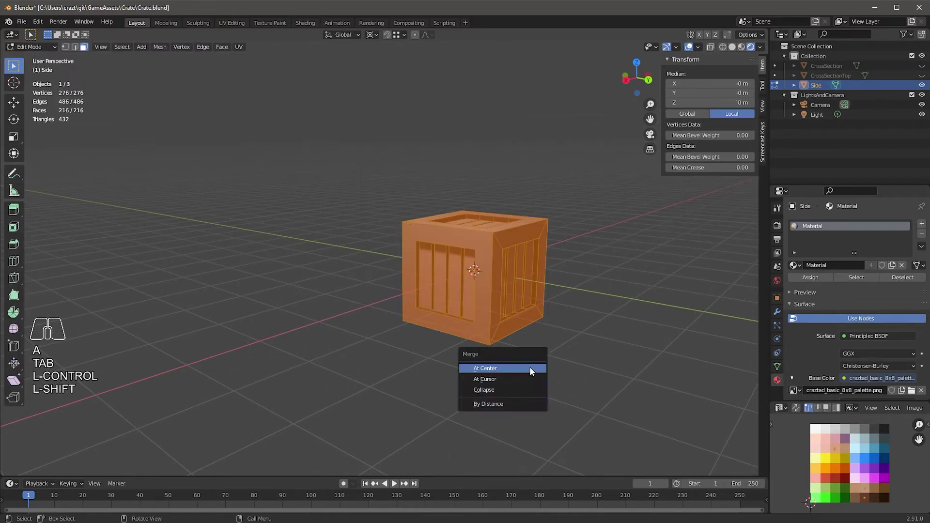
click(490, 403)
middle_drag(547, 376, 501, 242)
middle_drag(518, 393, 580, 379)
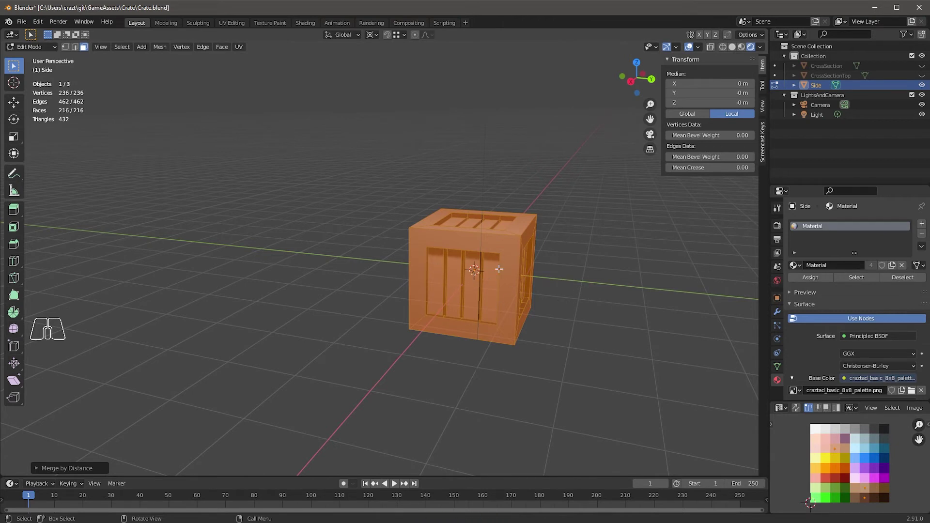
click(590, 366)
middle_drag(591, 366, 442, 289)
middle_drag(455, 248, 518, 232)
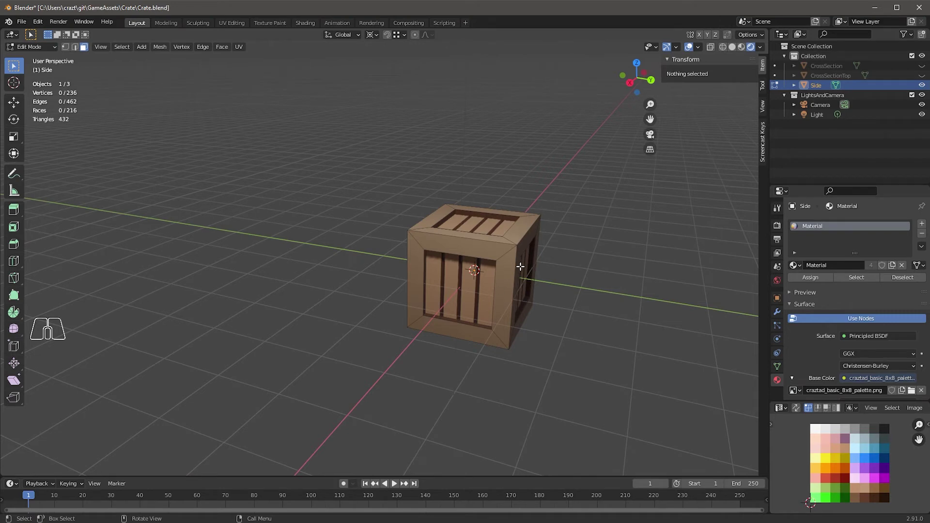
middle_drag(624, 305, 513, 301)
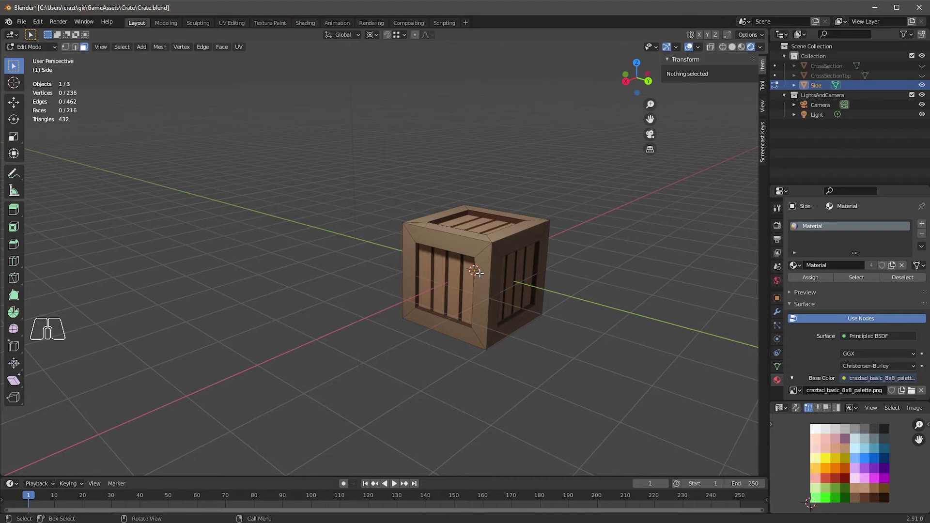
click(500, 269)
key(Tab)
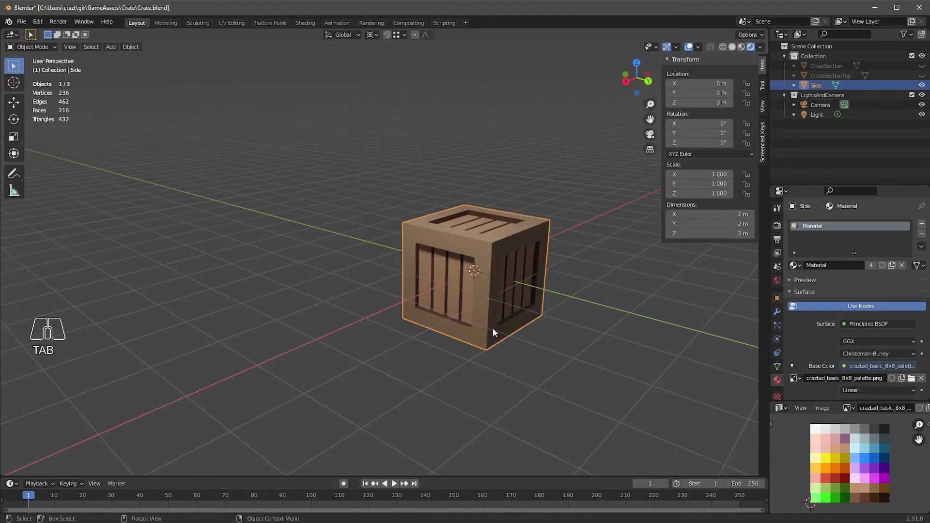
Duplicate the joined crate in place and rename the copy RoughCrate
key(shift+d)
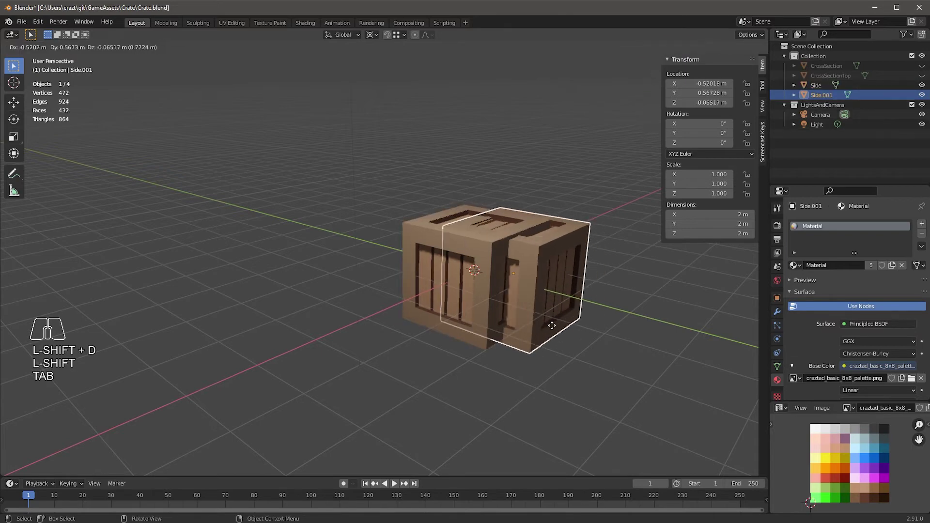
key(Escape)
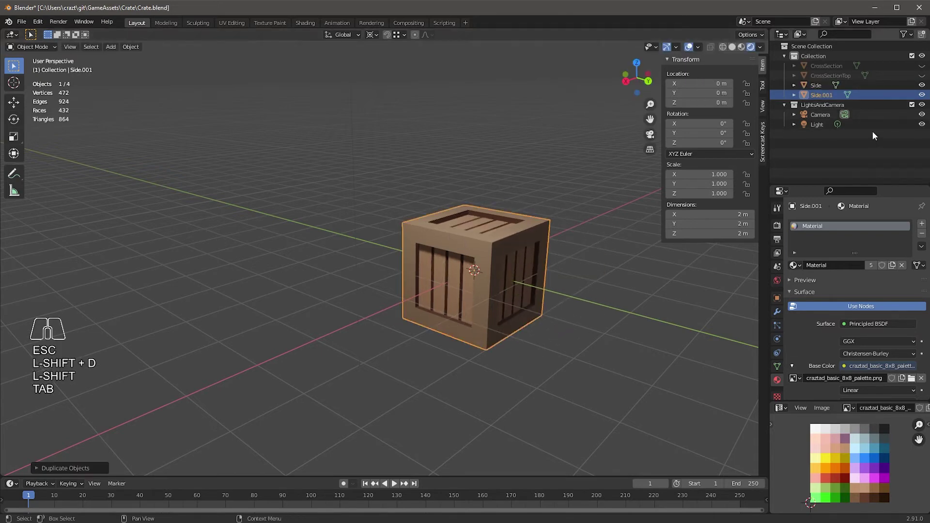
double_click(818, 95)
text(RoughCrate)
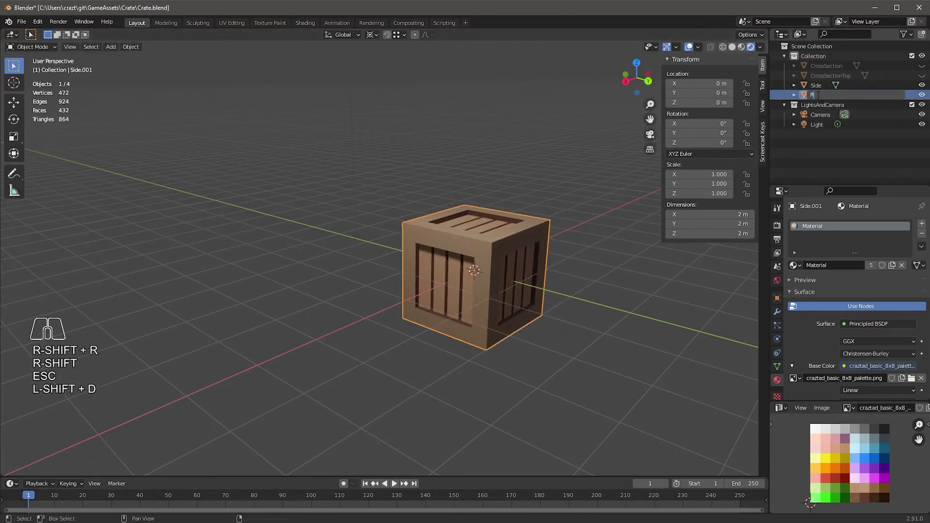
key(Return)
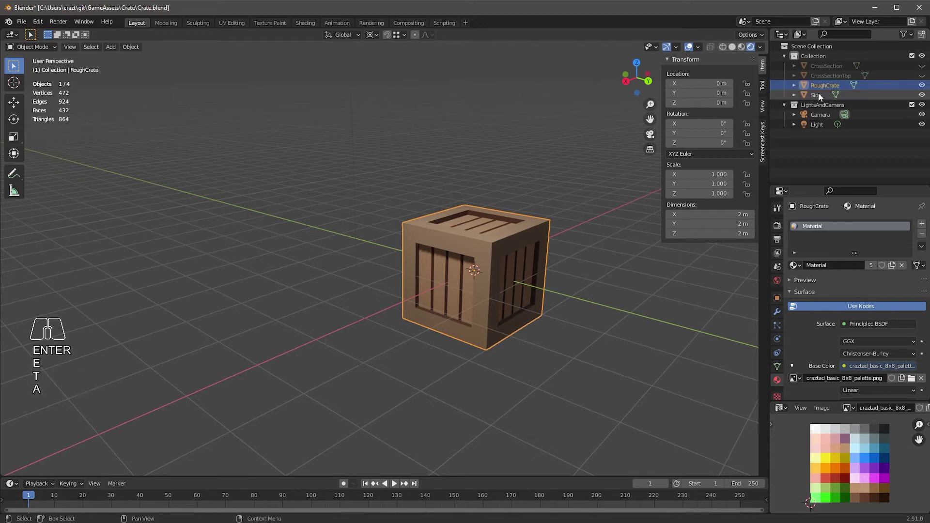
Rename the original Side object as Crate
double_click(818, 95)
text(Crate)
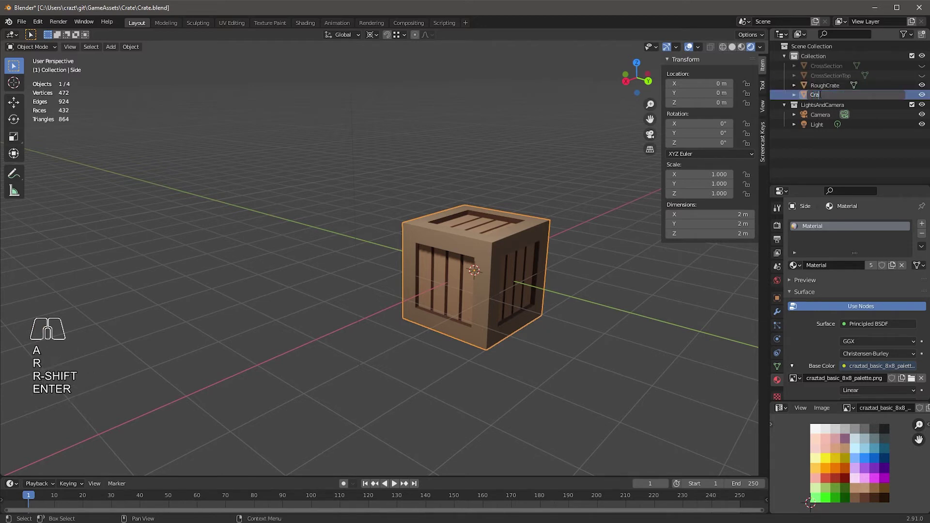
key(Return)
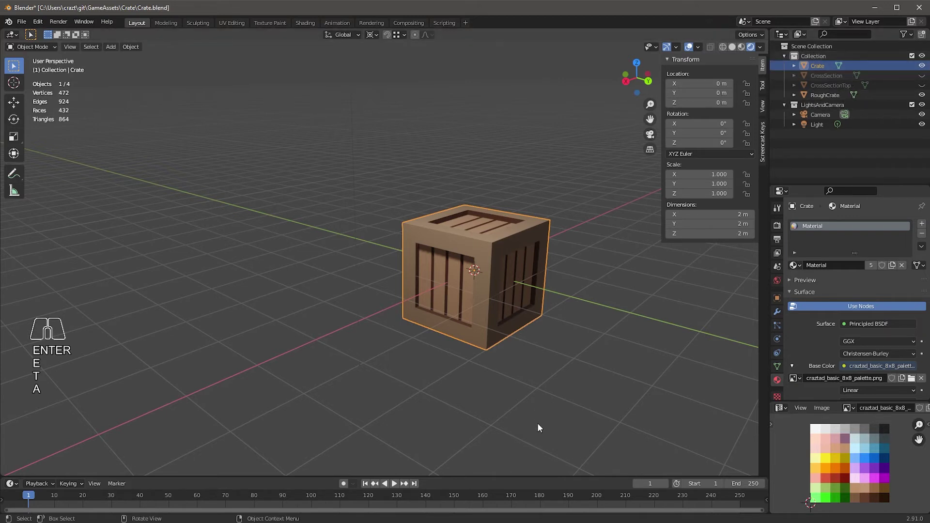
Hide the Crate object and make RoughCrate the selected object
click(825, 95)
click(582, 364)
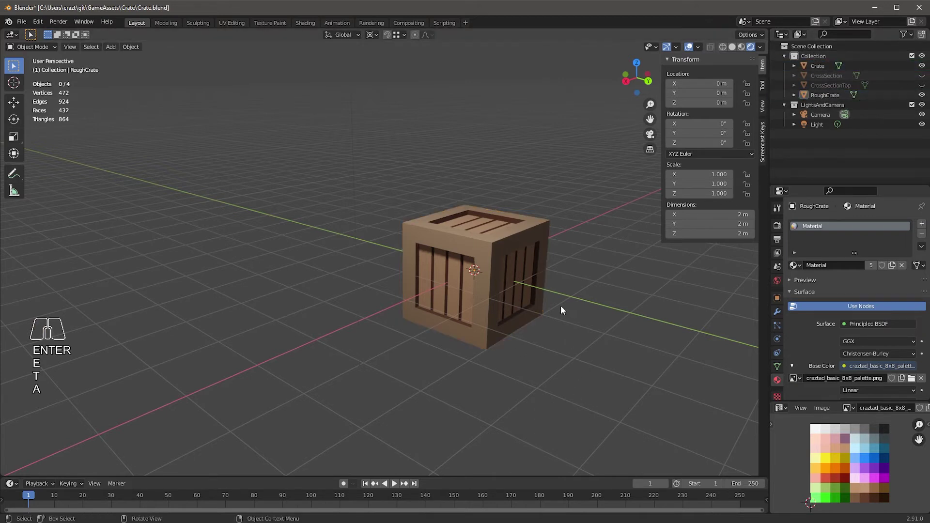
click(923, 65)
click(495, 268)
middle_drag(494, 264, 547, 388)
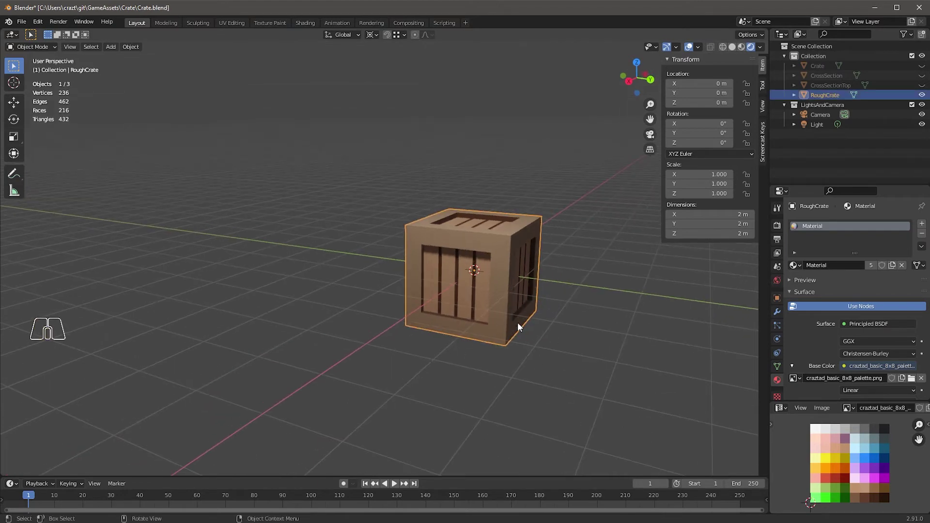
Vertex-bevel the eight outer corner vertices of RoughCrate in a single segment, about 0.164 m wide
key(Tab)
middle_drag(592, 336, 573, 365)
key(1)
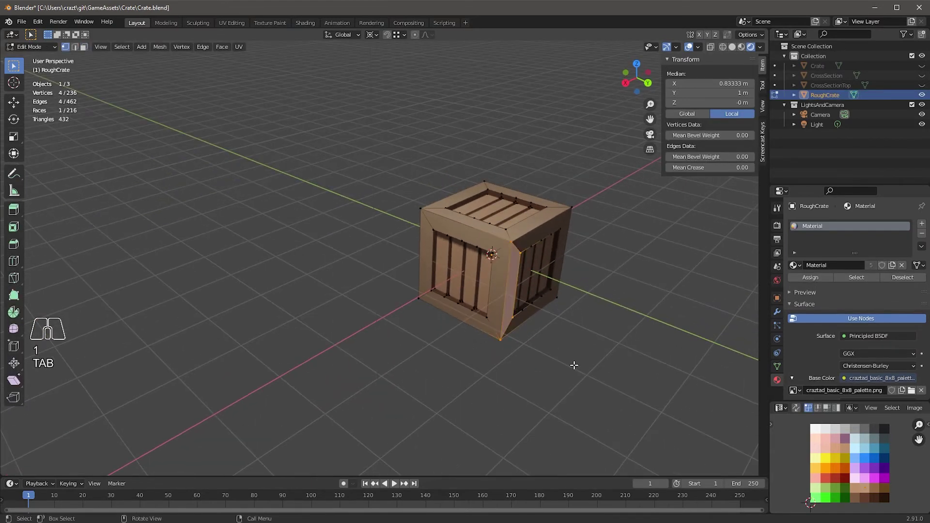
click(512, 244)
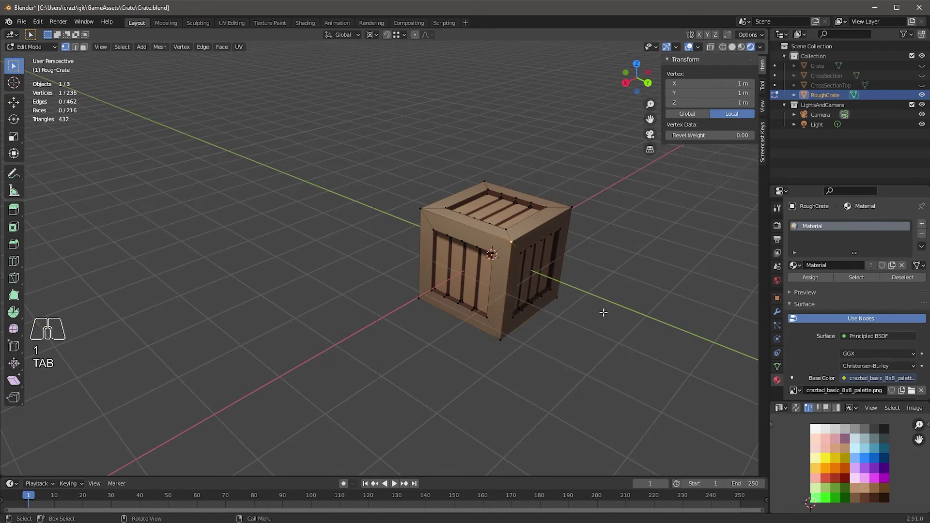
middle_drag(604, 311, 551, 268)
shift+click(490, 177)
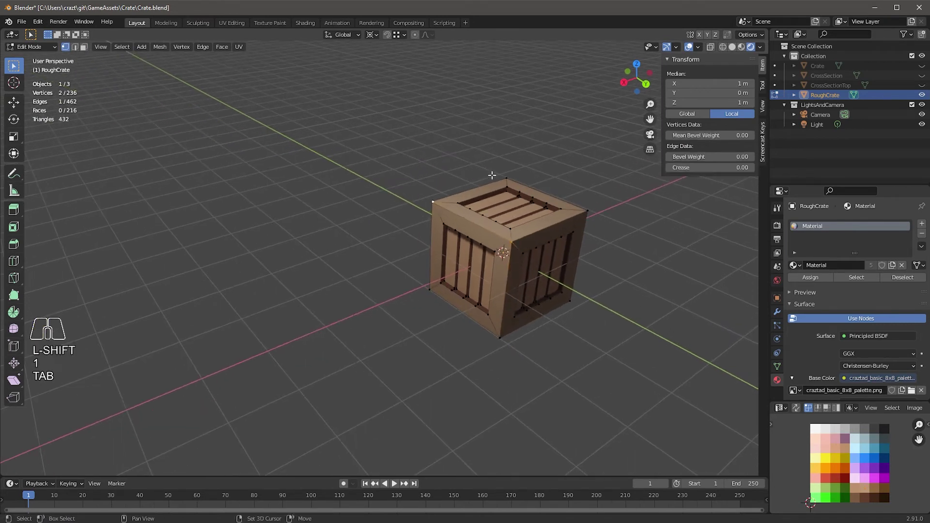
shift+drag(490, 168, 518, 180)
shift+drag(585, 202, 603, 229)
middle_drag(601, 326, 590, 279)
shift+click(511, 299)
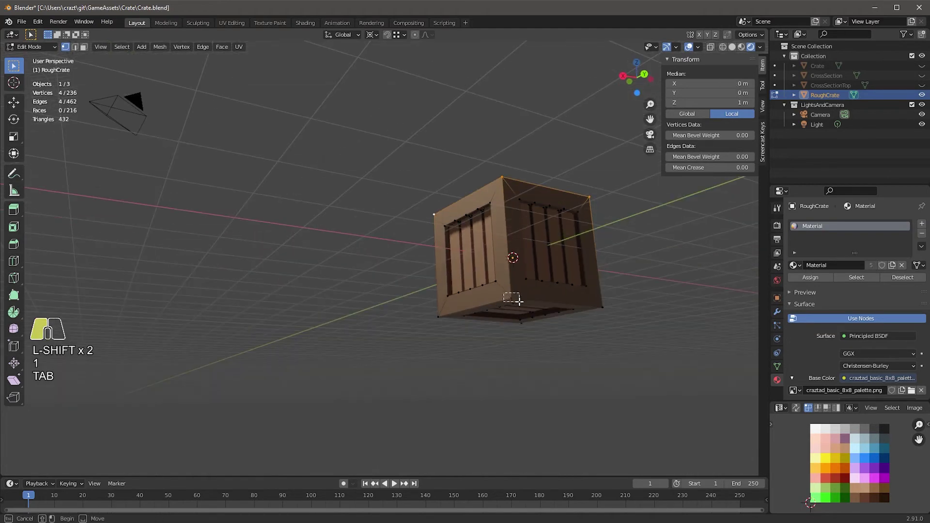
shift+click(603, 307)
middle_drag(617, 320, 596, 329)
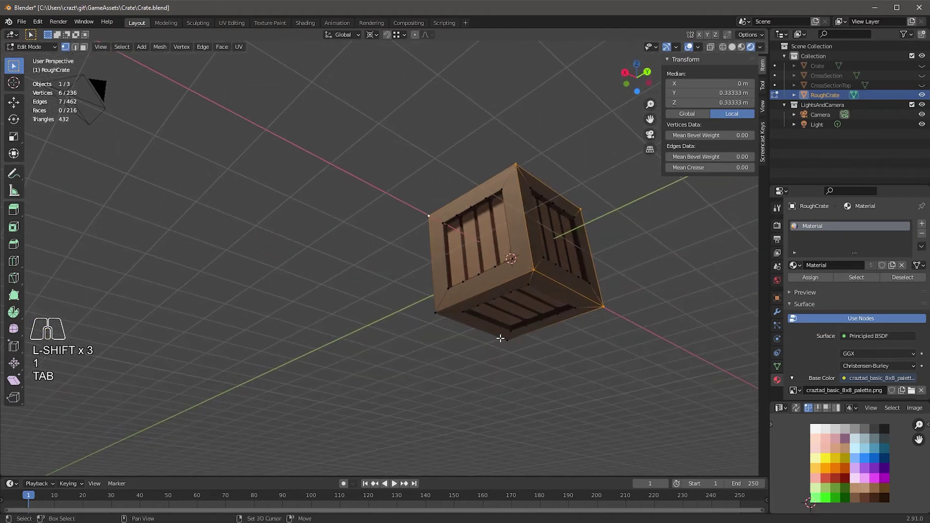
shift+click(430, 308)
shift+drag(430, 308, 439, 324)
middle_drag(528, 364, 603, 367)
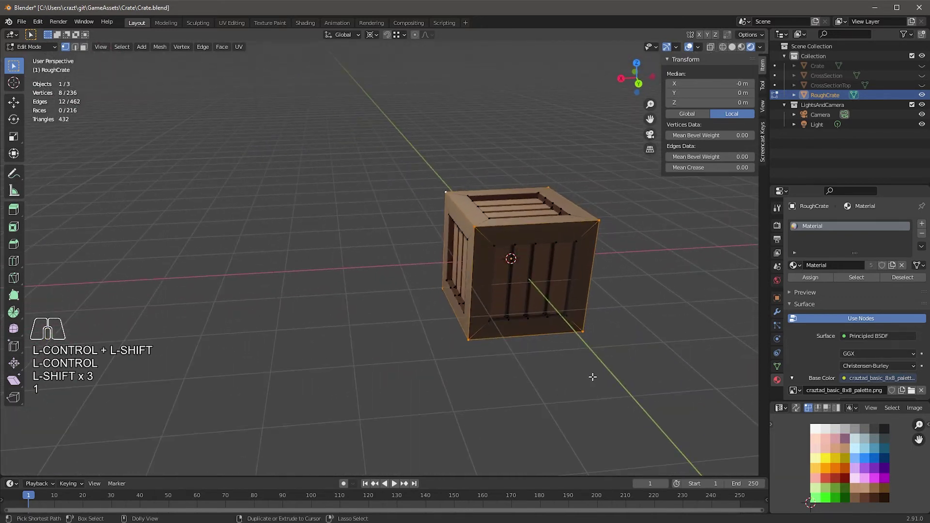
key(ctrl+shift+b)
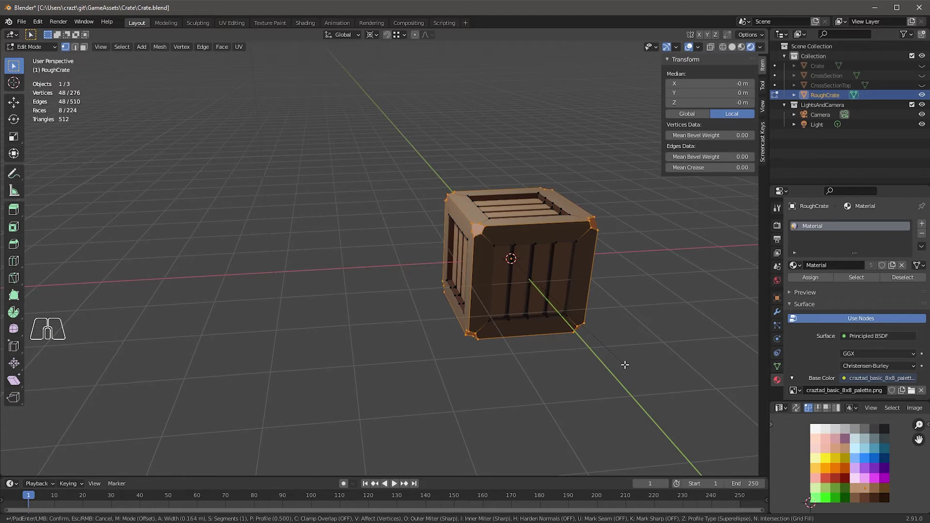
click(625, 365)
Slide the beveled vertices at the crate's upper +X, +Y corner along their edges to make the chamfer irregular
click(489, 227)
middle_drag(538, 305, 515, 265)
middle_drag(536, 338, 498, 269)
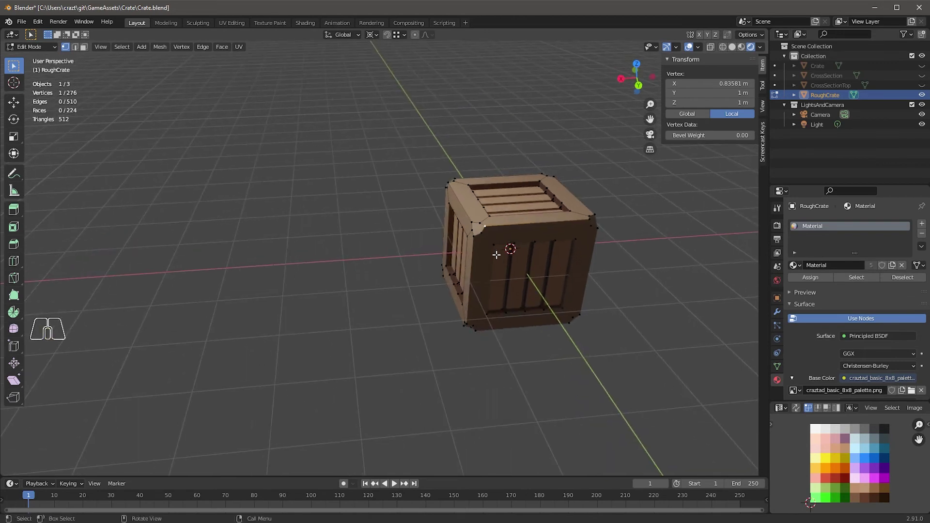
key(g)
key(g)
click(499, 234)
key(g)
key(g)
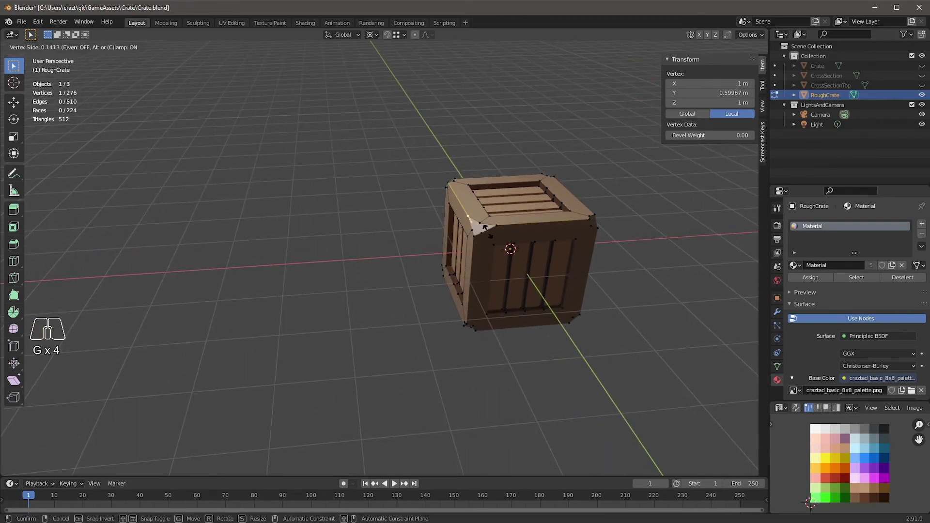
click(520, 249)
click(481, 224)
key(g)
key(g)
click(502, 220)
middle_drag(612, 252, 556, 247)
key(g)
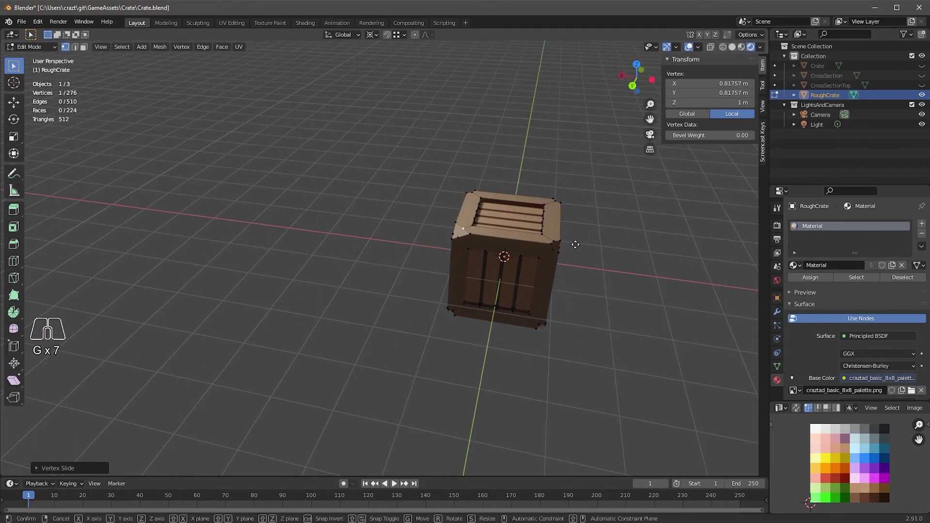
key(Escape)
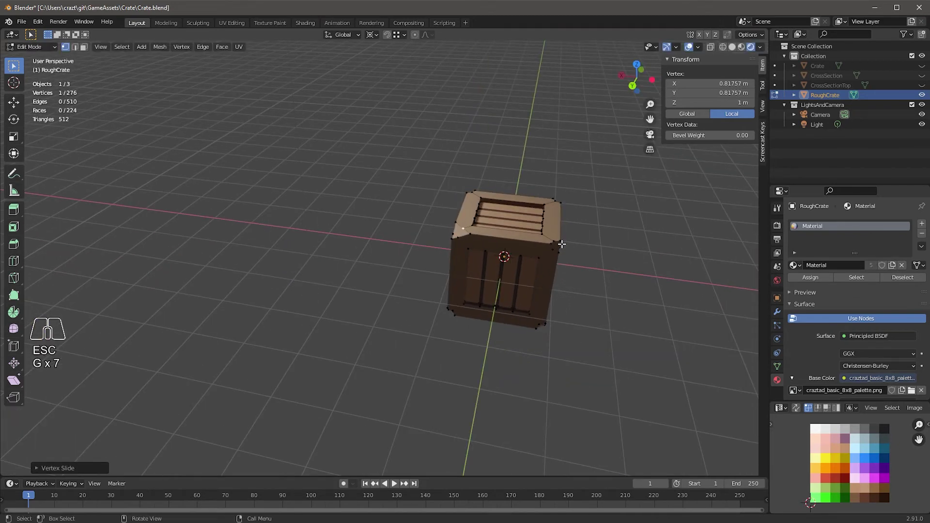
Slide the beveled vertices at the crate's upper -X, +Y corner along their edges for an uneven chamfer
click(560, 241)
key(g)
key(g)
click(561, 234)
click(559, 257)
key(g)
key(g)
click(560, 259)
middle_drag(559, 259, 560, 328)
Slide the beveled vertices at the crate's lower -X, +Y corner along their edges to roughen the chamfer
click(532, 322)
key(g)
key(g)
click(535, 326)
key(g)
key(g)
click(547, 343)
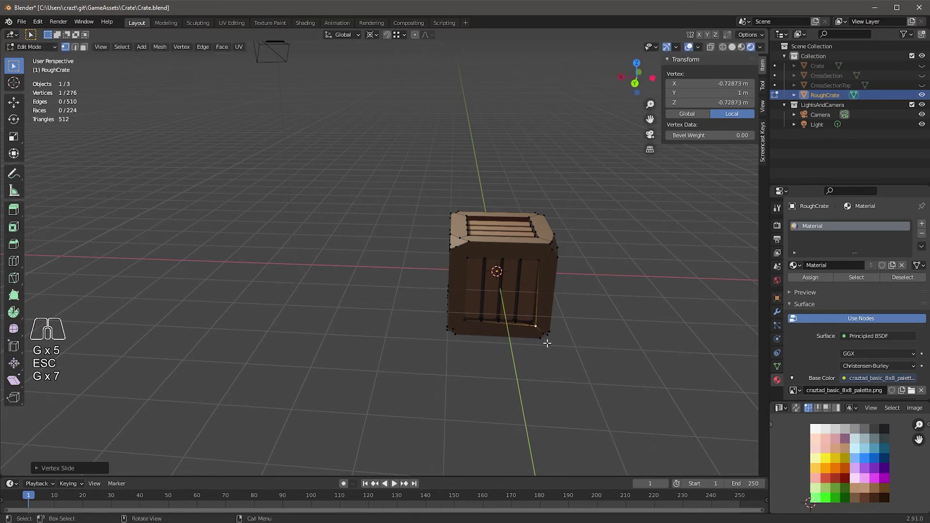
key(g)
key(g)
click(554, 333)
key(g)
key(g)
click(558, 323)
Slide the beveled vertices at the crate's lower +X, +Y corner along their edges, to about Y 0.70 m and Z -0.67 m
middle_drag(559, 324, 544, 360)
click(521, 358)
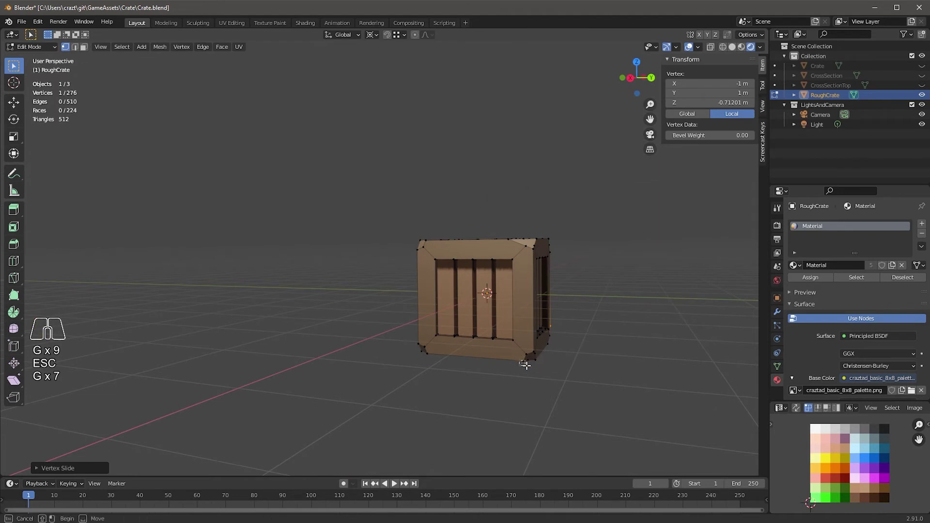
key(g)
key(g)
click(528, 376)
middle_drag(544, 378, 547, 377)
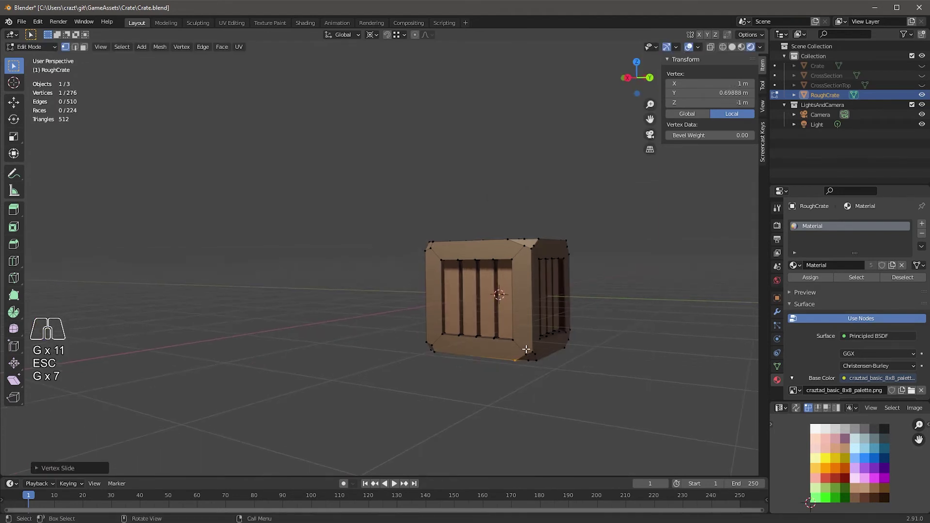
click(536, 354)
key(g)
key(g)
click(532, 361)
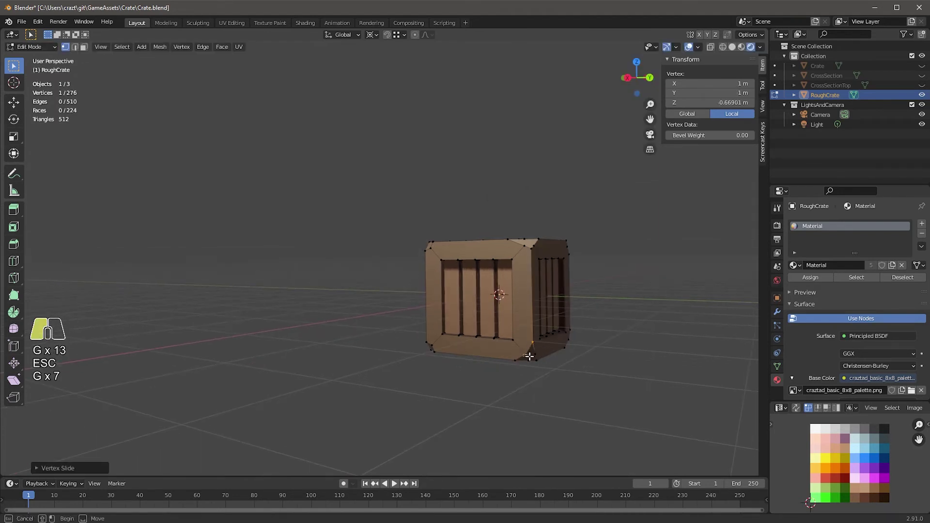
key(g)
key(g)
click(531, 361)
Slide the beveled vertices at the crate's lower +X, -Y corner along their edges and undo the last stray slide
middle_drag(531, 362, 451, 374)
click(445, 374)
key(g)
key(g)
click(449, 372)
click(453, 376)
key(g)
key(g)
click(468, 367)
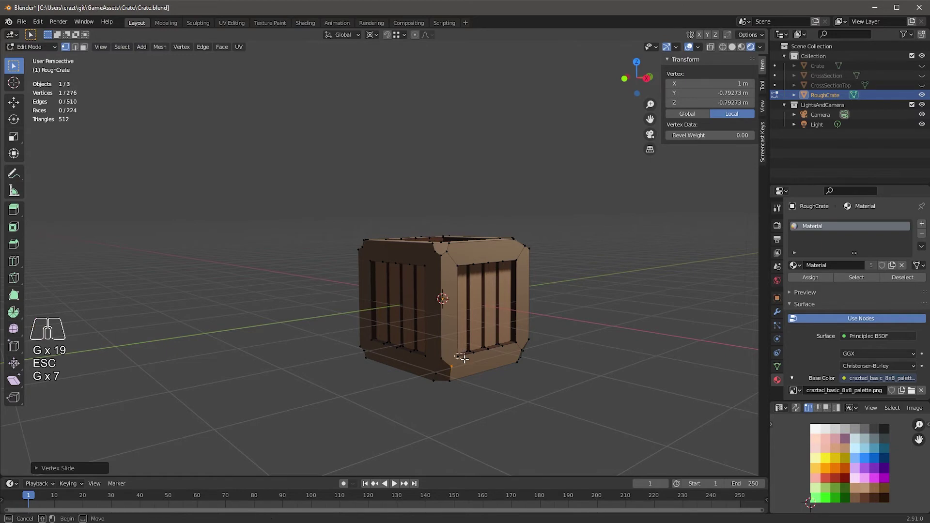
middle_drag(470, 365, 327, 399)
key(g)
key(g)
right_click(475, 376)
key(ctrl+z)
Slide a beveled vertex at the crate's lower -X, -Y corner along the bottom edge to about X -0.72 m
click(330, 378)
key(g)
key(g)
click(325, 278)
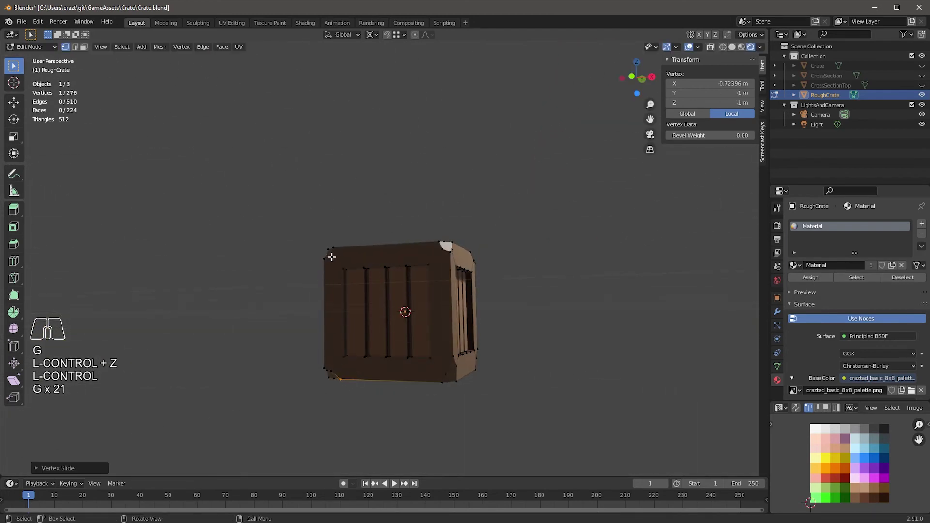
Slide a beveled vertex at the crate's upper -X, -Y corner along the top edge to about X -0.74 m
key(g)
click(332, 249)
key(g)
key(g)
key(g)
click(349, 255)
middle_drag(349, 255, 405, 379)
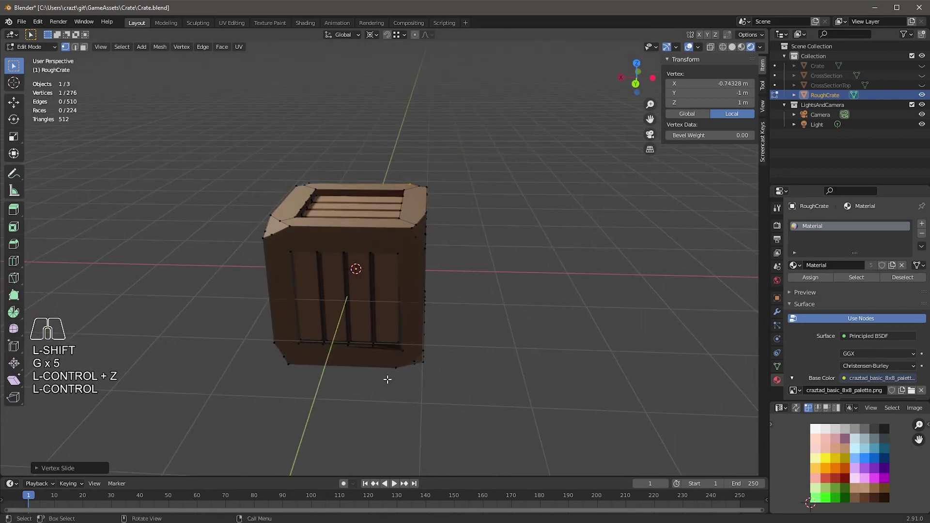
Move the misaligned lower -X inner frame vertex on the +Y face to about X -0.66 m, Z -0.66 m in back view
shift+middle_drag(363, 401, 403, 279)
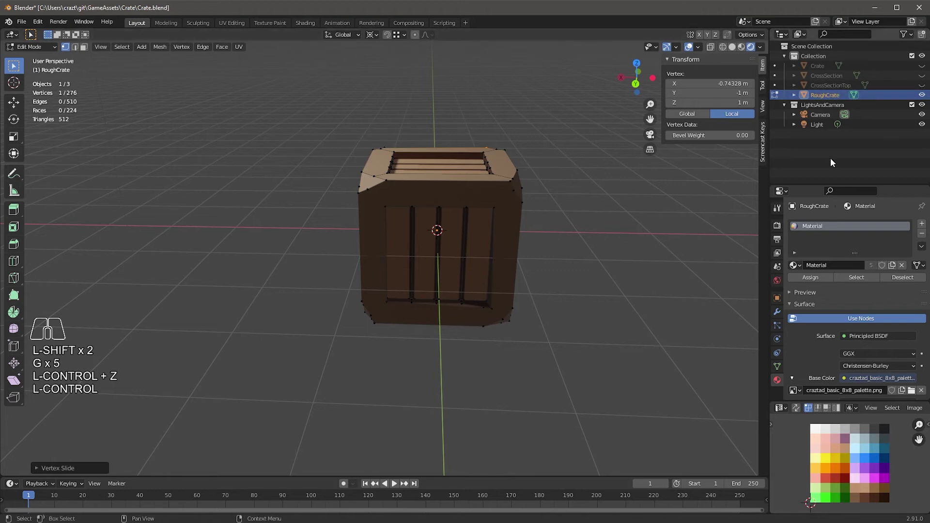
middle_drag(563, 310, 613, 336)
click(531, 281)
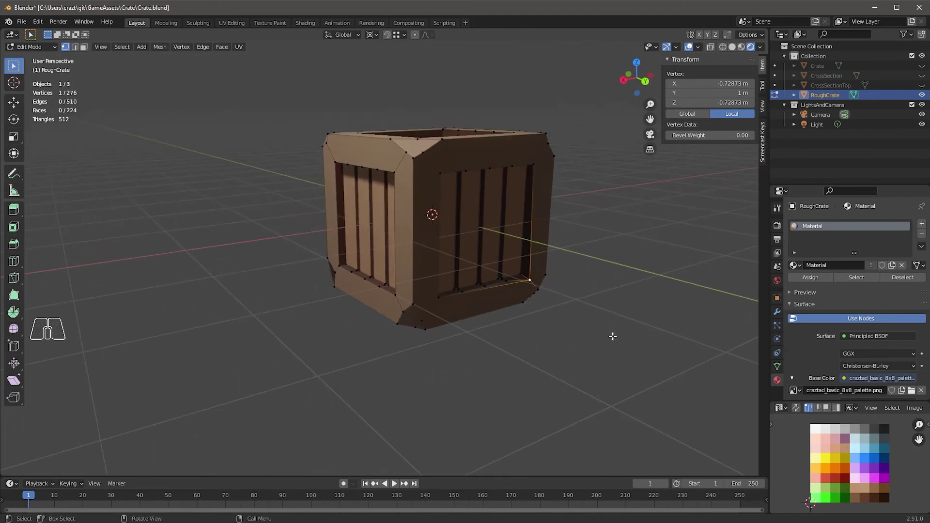
mouse_move(540, 293)
middle_down()
mouse_move(582, 380)
mouse_move(557, 307)
mouse_move(532, 289)
middle_up()
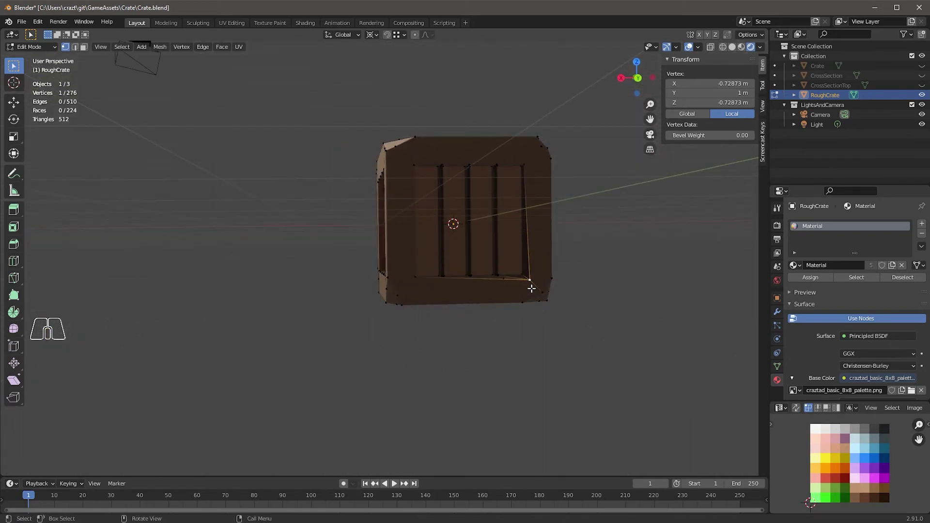
click(638, 78)
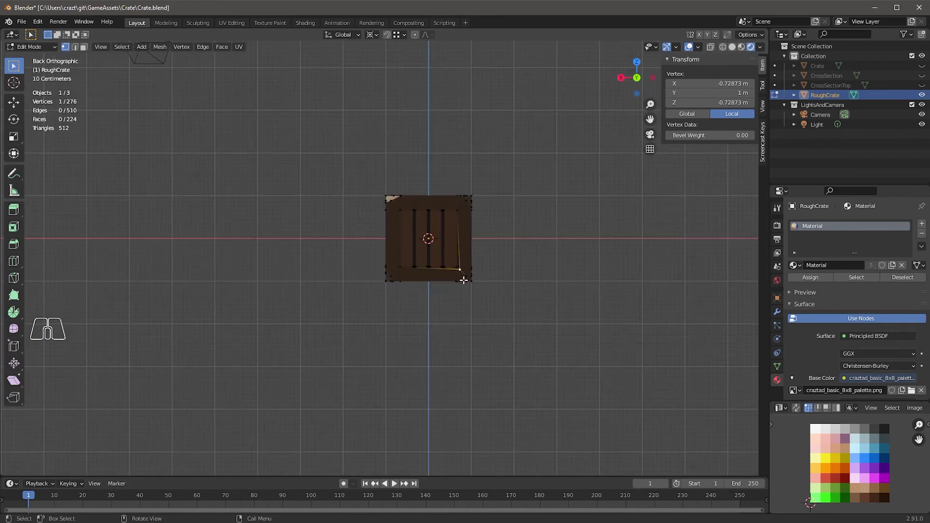
key(g)
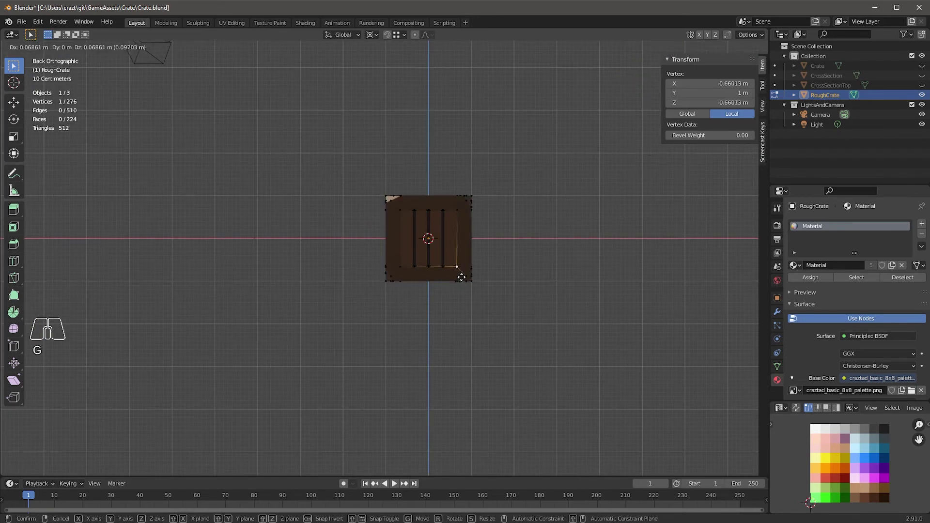
click(461, 277)
Examine the crate's corrected frame and uneven corner chamfers from several angles and distances
middle_drag(469, 313, 500, 366)
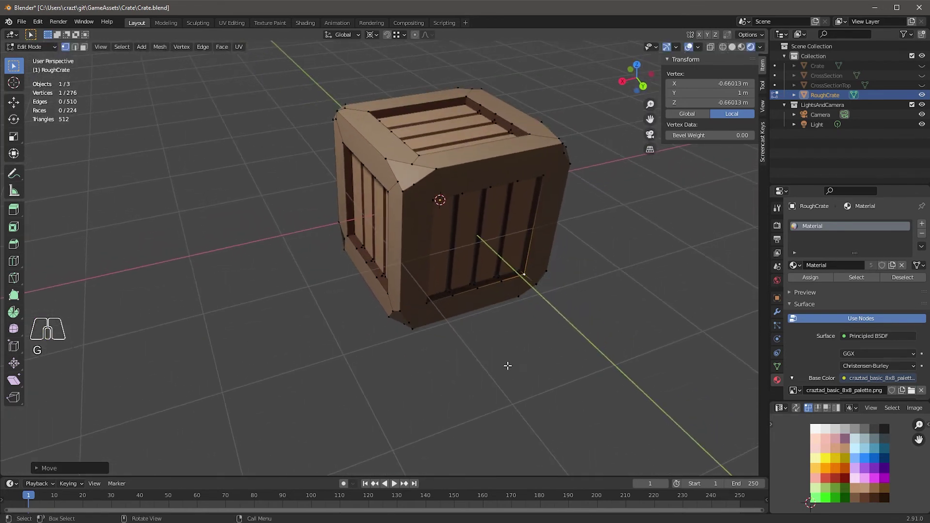
scroll(524, 340, up, 6)
scroll(630, 379, down, 6)
scroll(563, 330, down, 3)
middle_drag(563, 330, 522, 324)
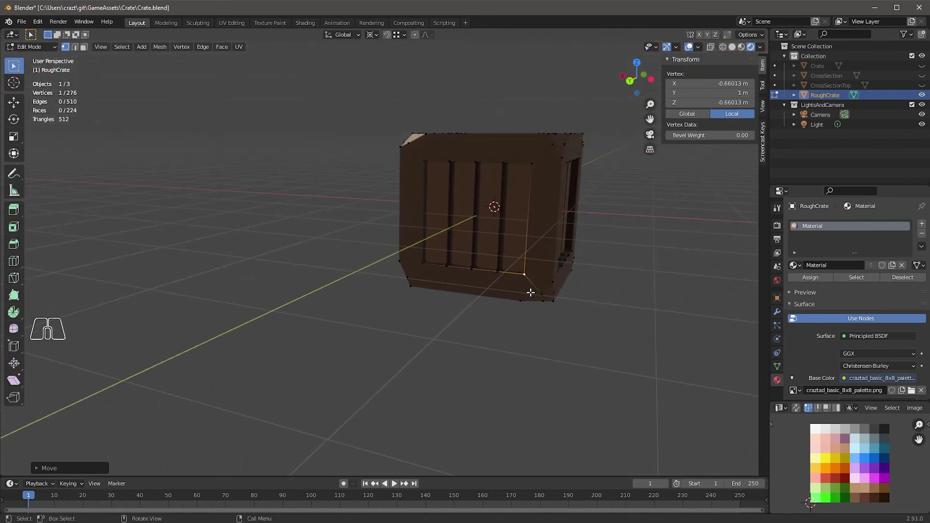
middle_drag(528, 290, 520, 355)
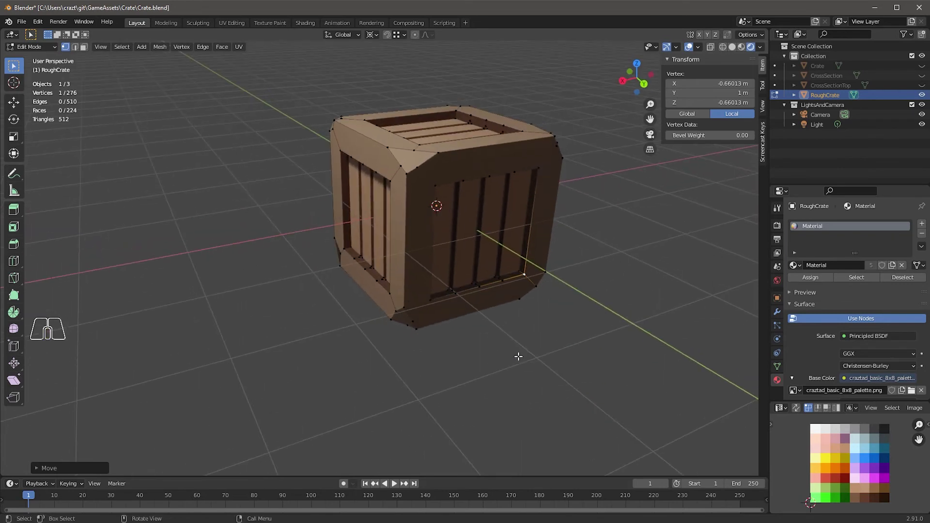
scroll(539, 347, down, 2)
middle_drag(550, 337, 497, 322)
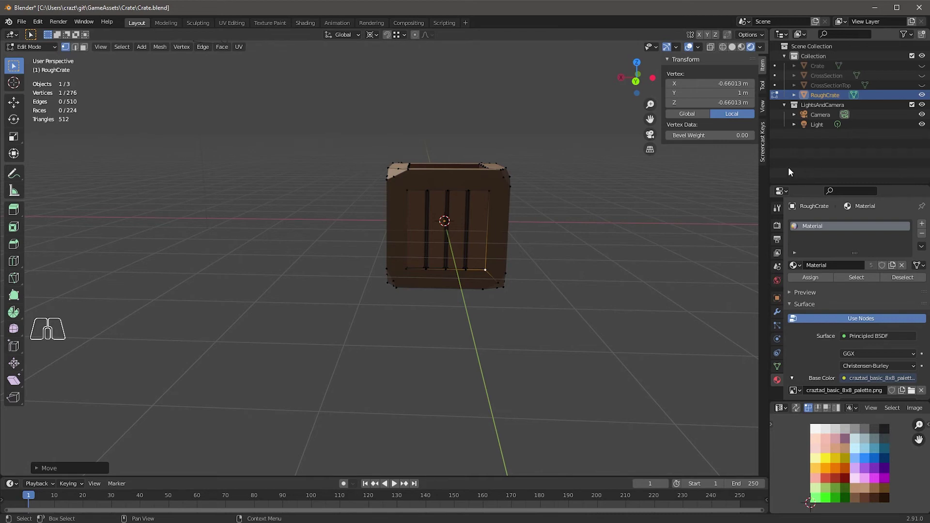
Return to Object Mode and add six new empty collections to the scene
key(Tab)
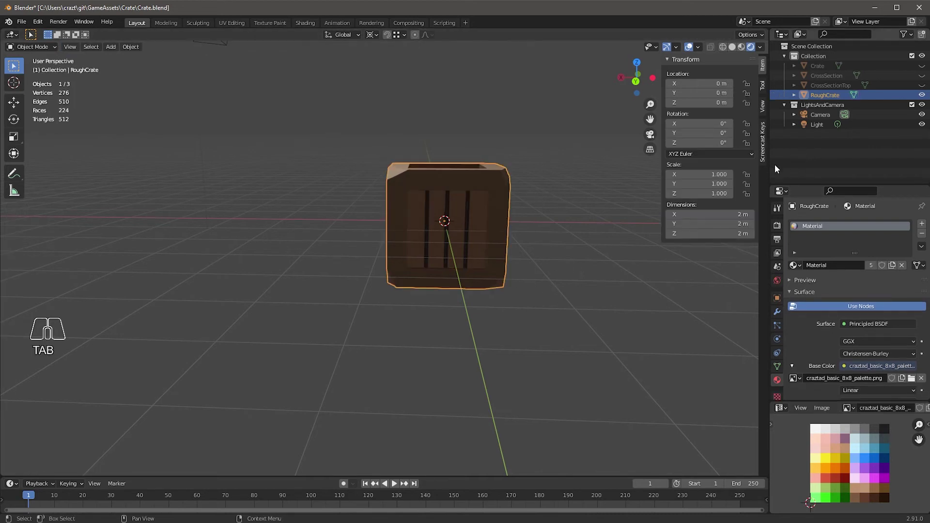
click(787, 147)
right_click(783, 138)
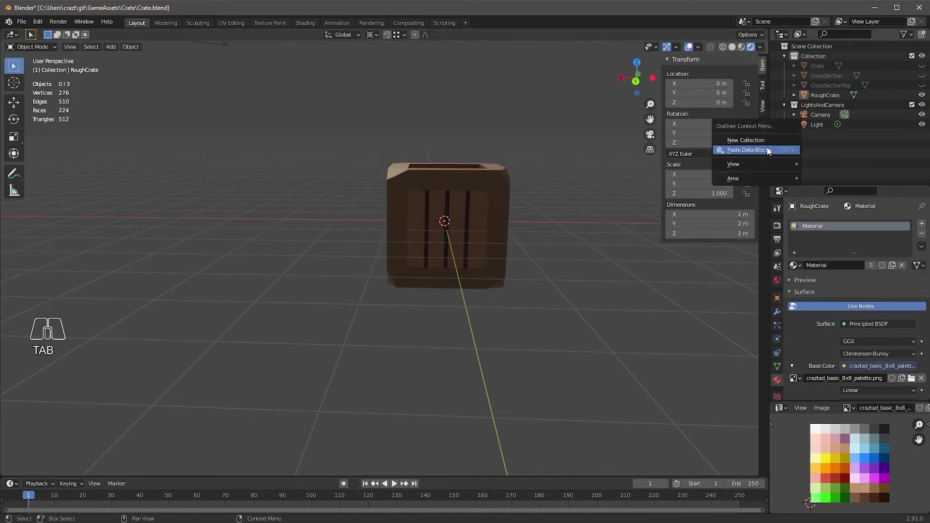
click(775, 139)
right_click(782, 157)
click(784, 158)
right_click(785, 165)
click(766, 164)
right_click(789, 167)
click(773, 166)
right_click(797, 176)
click(766, 173)
right_click(796, 180)
click(766, 179)
Rename Collection 3 to CratePlain and Collection 4 to CratePlainCross
scroll(821, 141, down, 1)
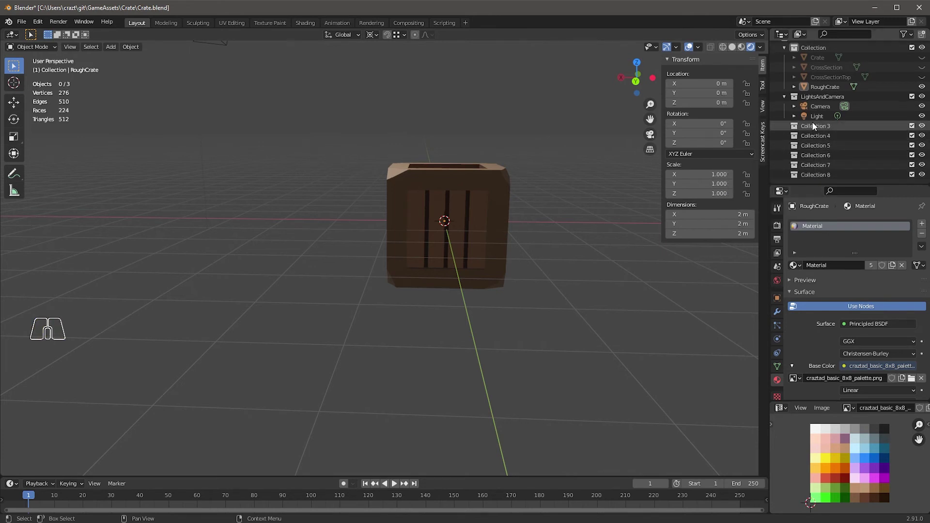
double_click(818, 127)
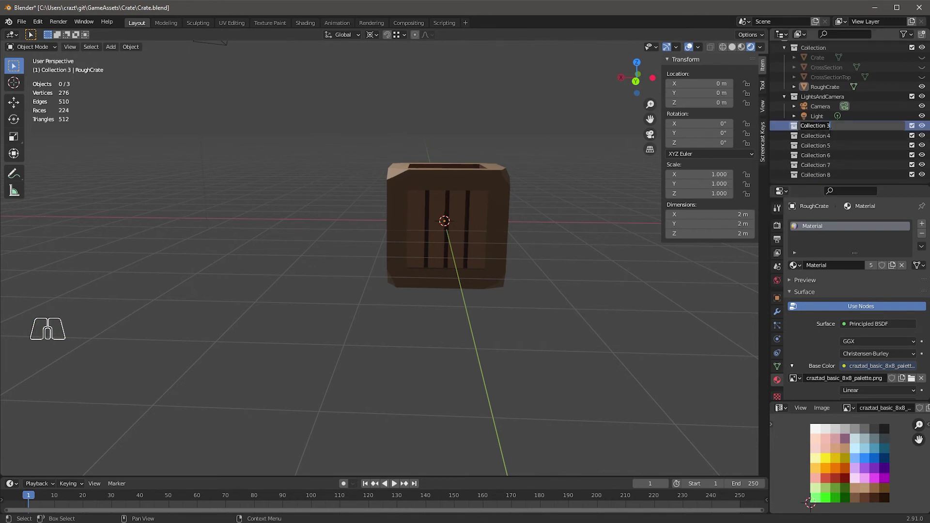
text(CratePlain)
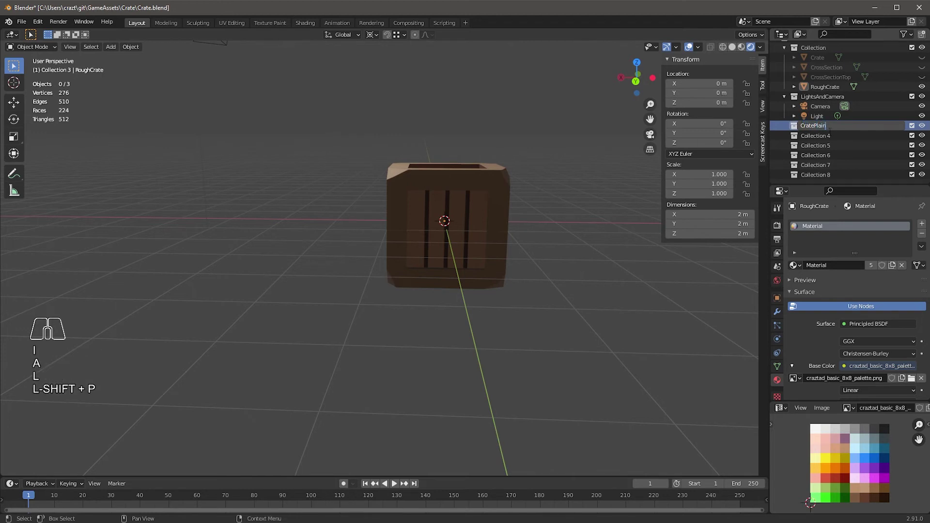
key(ctrl+shift+Left)
key(ctrl+c)
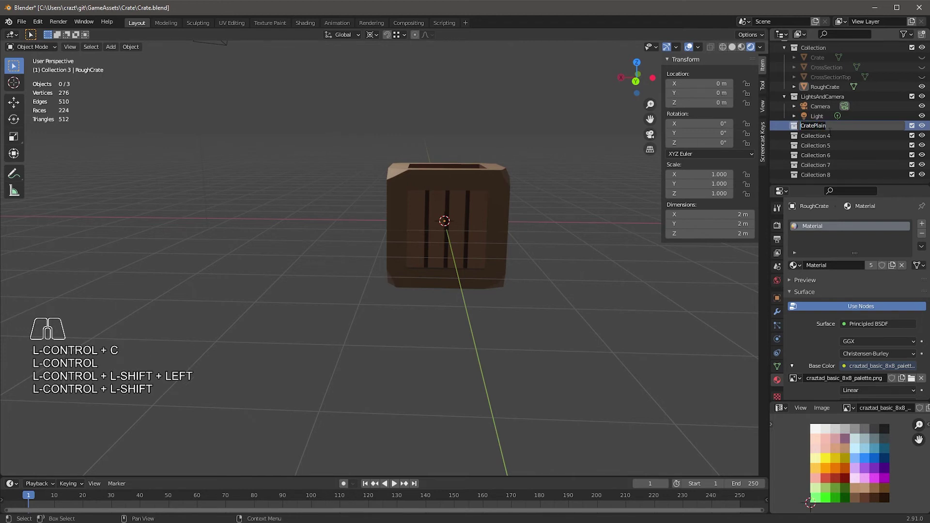
click(830, 135)
double_click(814, 135)
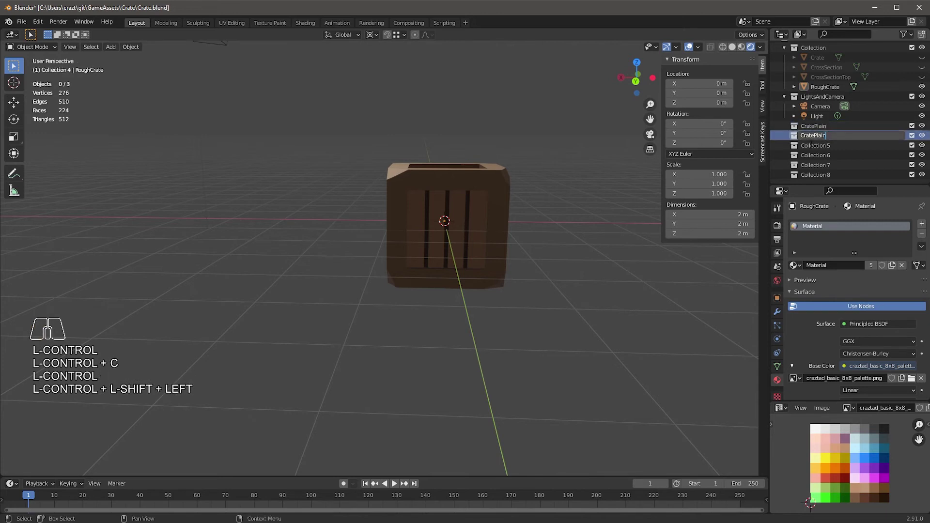
text(Cross)
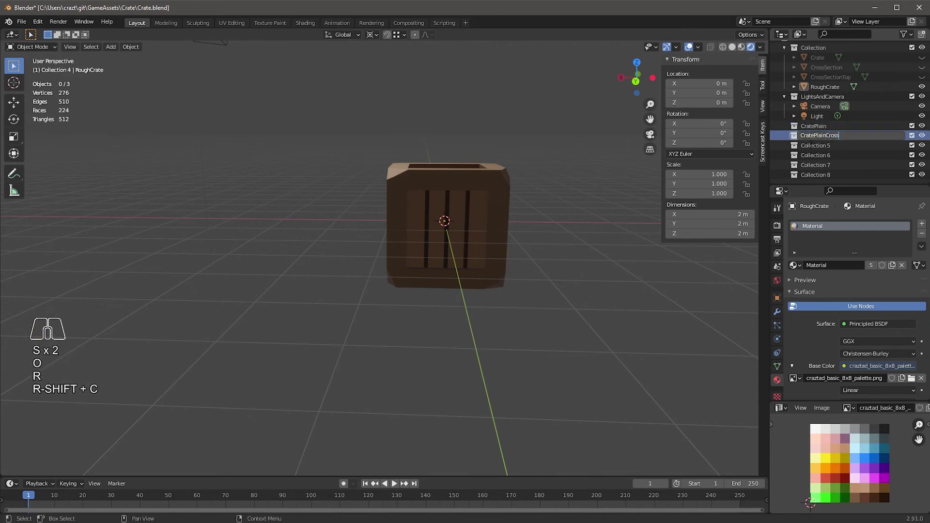
Rename Collection 5 to CratePlainCrossTop
click(814, 149)
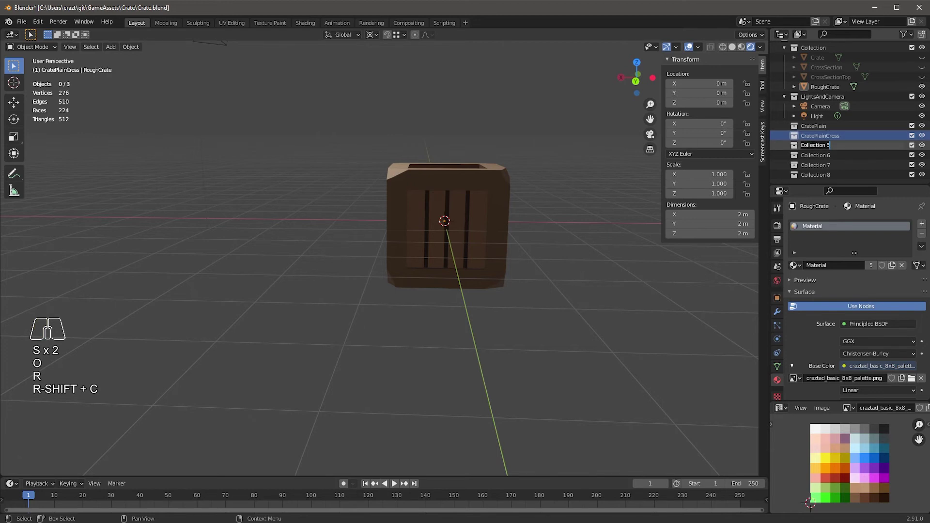
key(ctrl+v)
text(Croo)
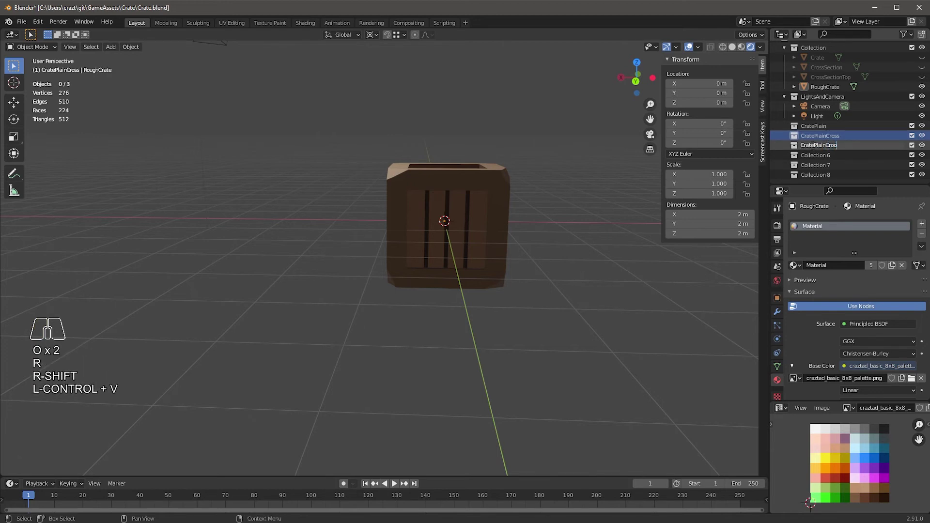
key(BackSpace)
text(ssTop)
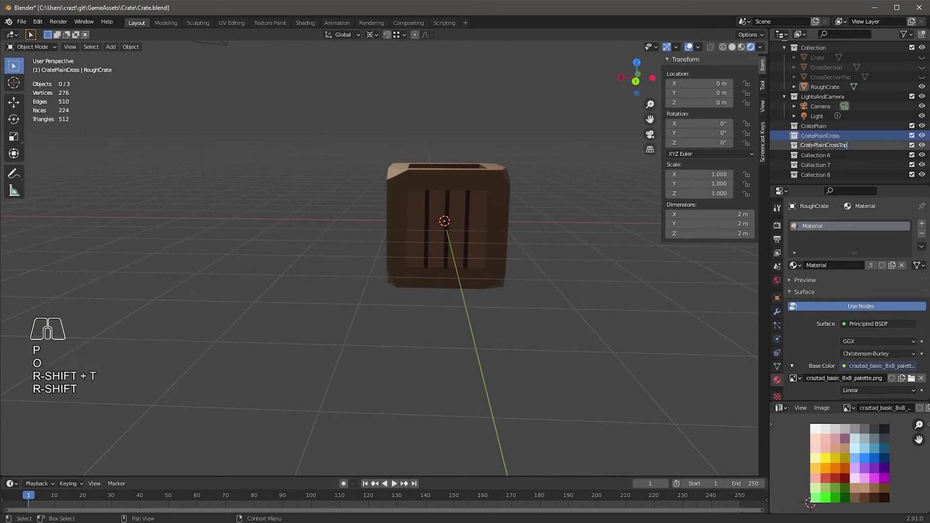
Rename Collection 6 to CrateRough and copy that name for reuse
double_click(815, 155)
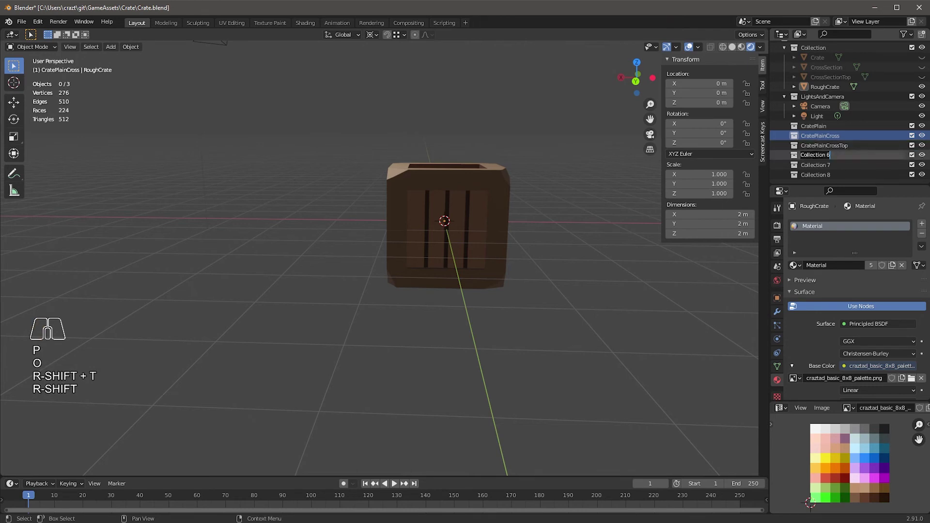
text(CrateRough)
key(Return)
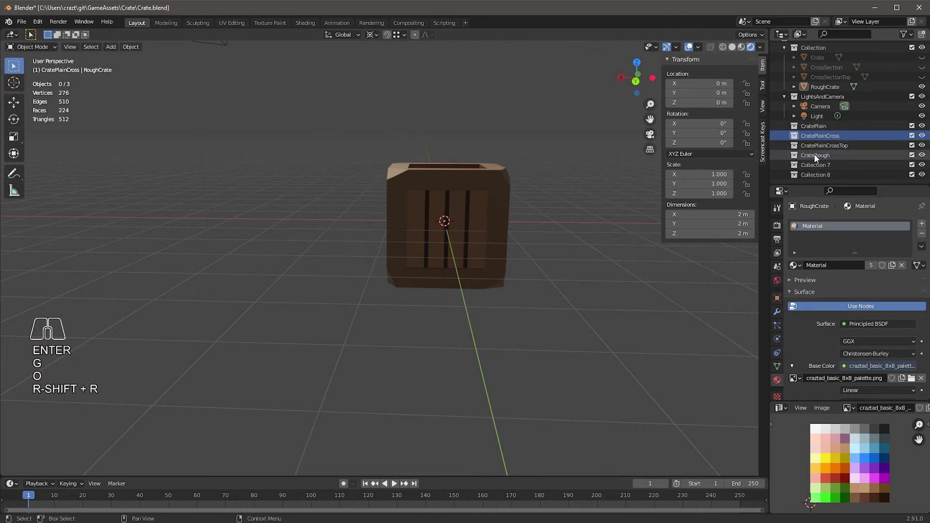
double_click(816, 156)
key(ctrl+c)
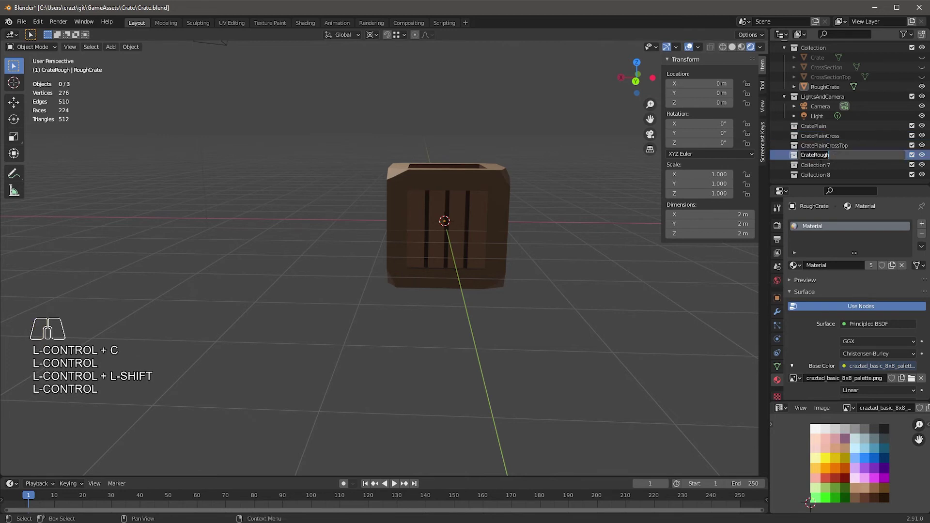
Rename Collection 7 to CrateRoughCross and Collection 8 to CrateRoughCrossTop
double_click(821, 165)
key(ctrl+v)
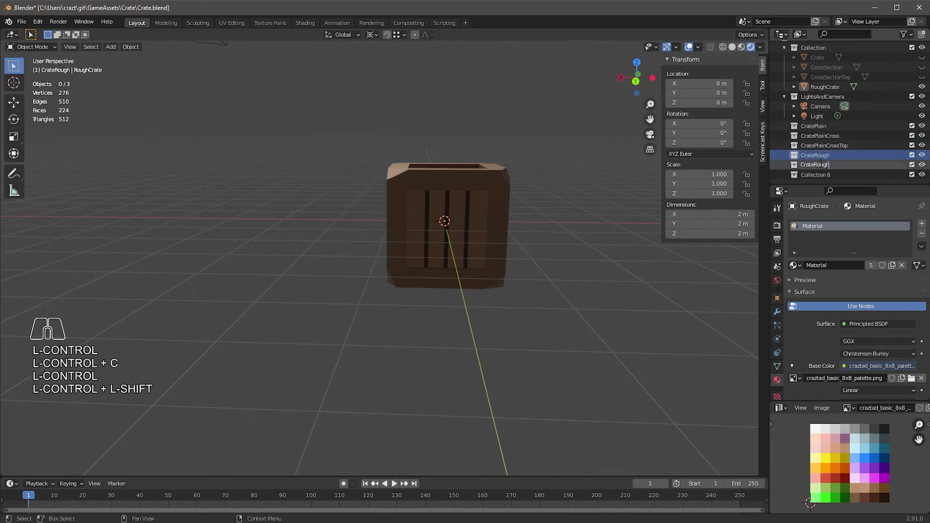
text(Cross)
key(Return)
double_click(835, 175)
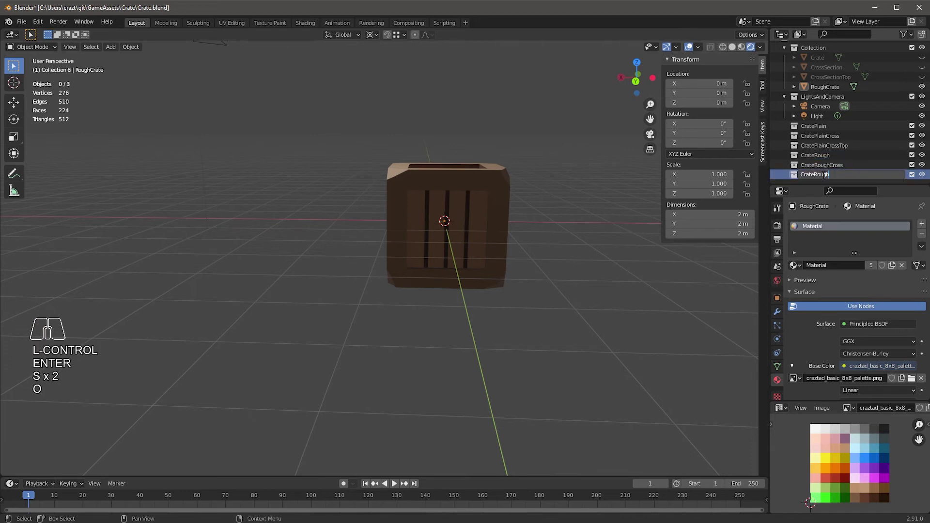
text(CrossTop)
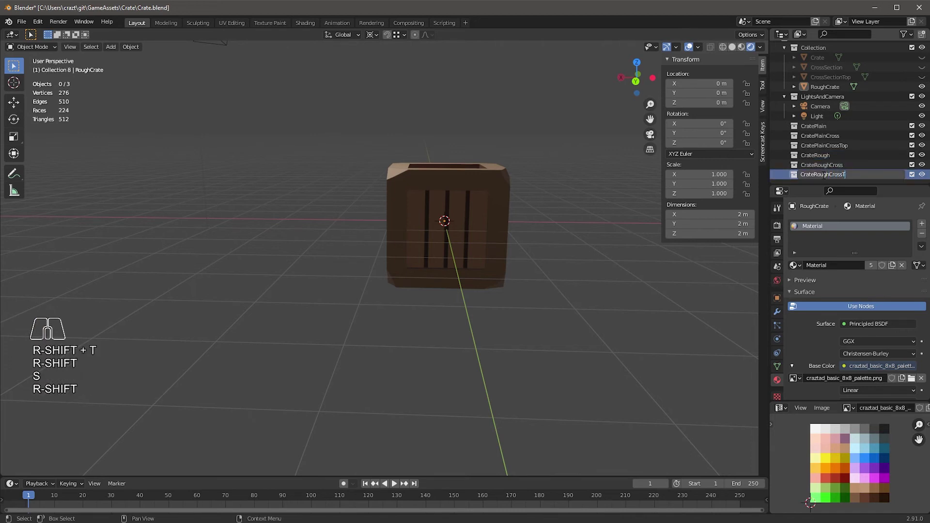
key(Return)
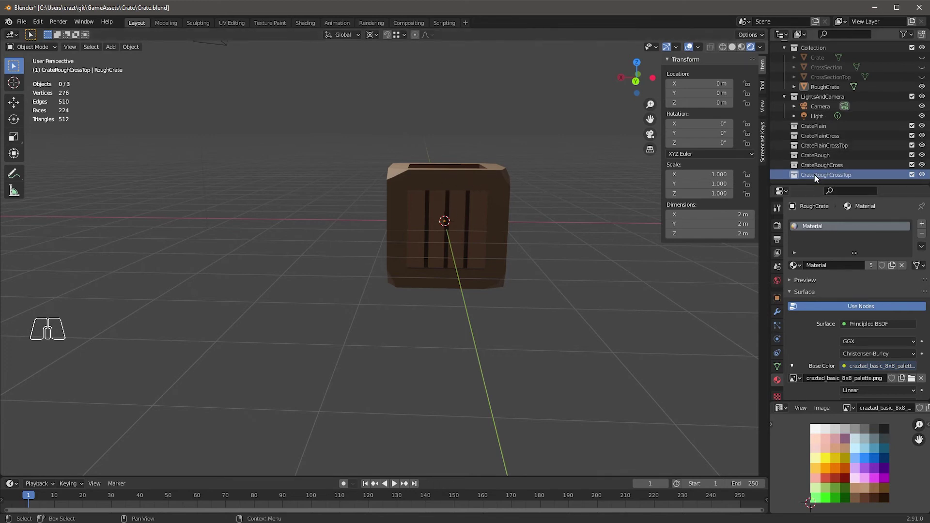
Copy the RoughCrate object and paste it into the CrateRoughCrossTop, CrateRoughCross and CrateRough collections
click(824, 87)
key(ctrl+c)
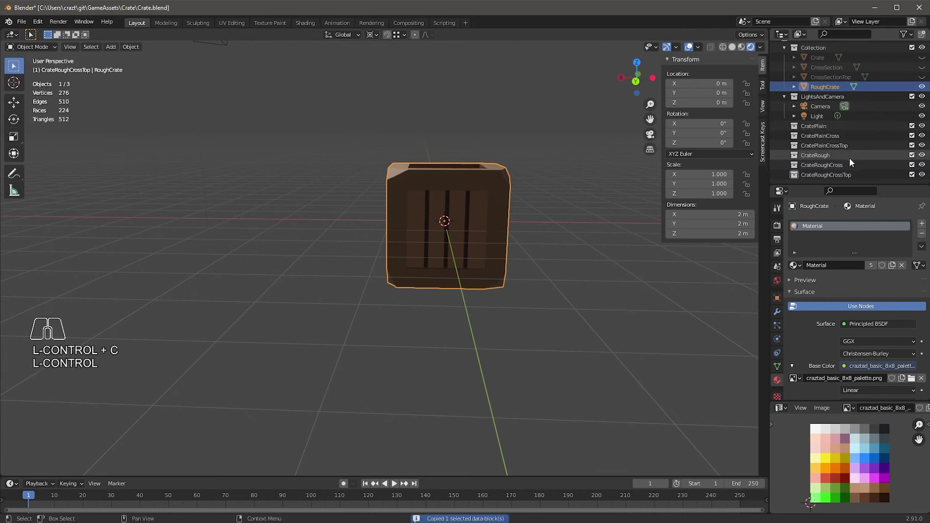
click(822, 175)
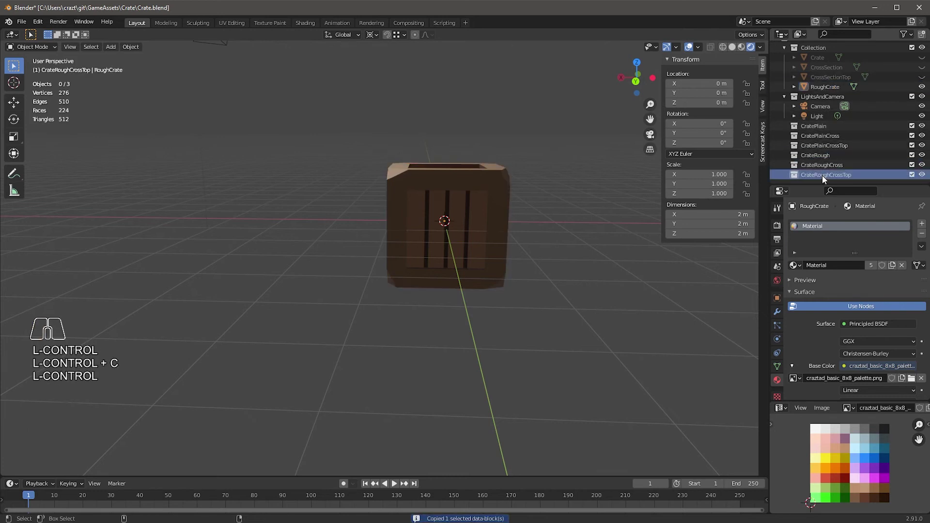
key(ctrl+v)
click(821, 165)
key(ctrl+v)
click(818, 156)
key(ctrl+v)
Copy the plain Crate object and paste it into the CratePlainCrossTop, CratePlainCross and CratePlain collections
scroll(842, 173, up, 1)
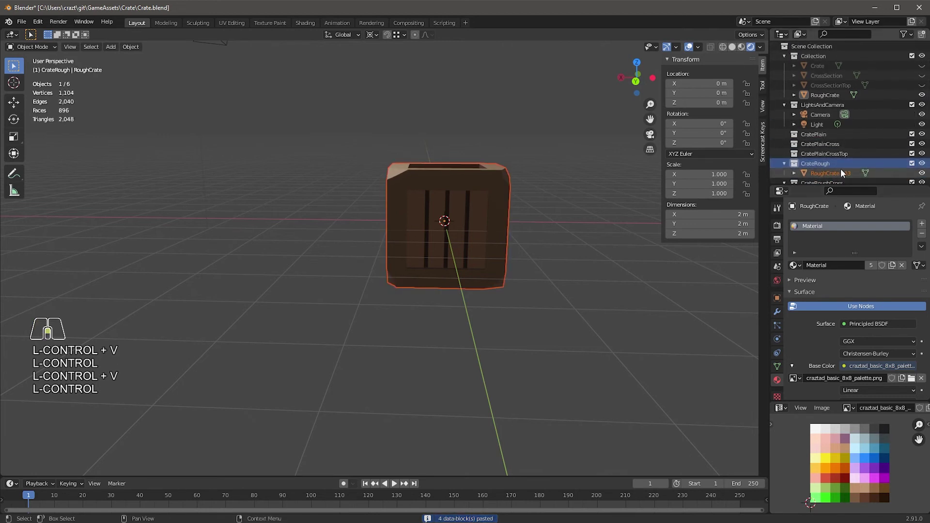
click(822, 66)
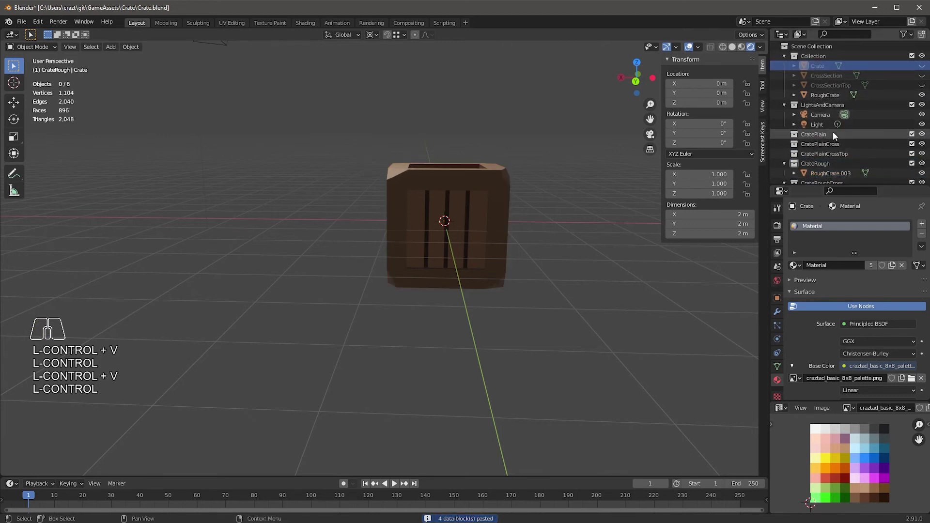
key(ctrl+c)
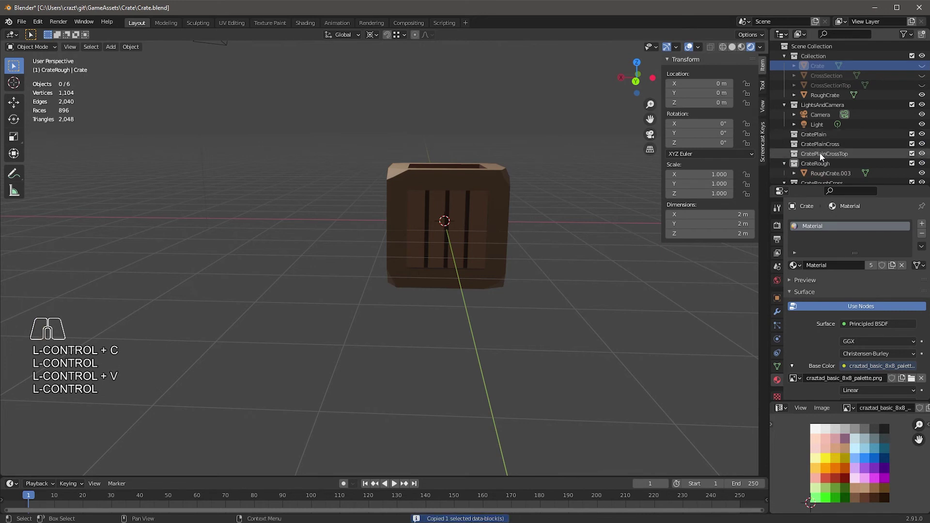
click(820, 153)
key(ctrl+v)
click(821, 144)
key(ctrl+v)
click(819, 135)
key(ctrl+v)
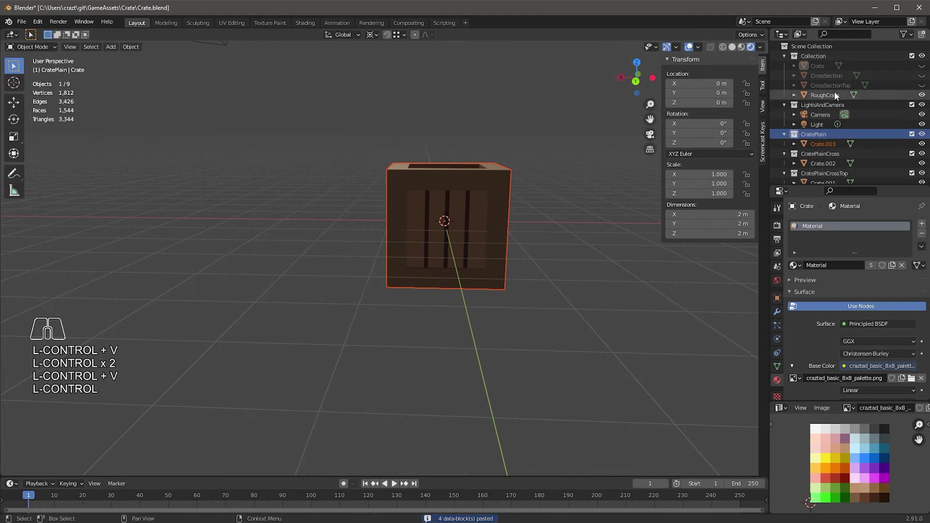
Copy the CrossSection object and paste it into CratePlainCross, CratePlainCrossTop, CrateRoughCross and CrateRoughCrossTop
click(830, 77)
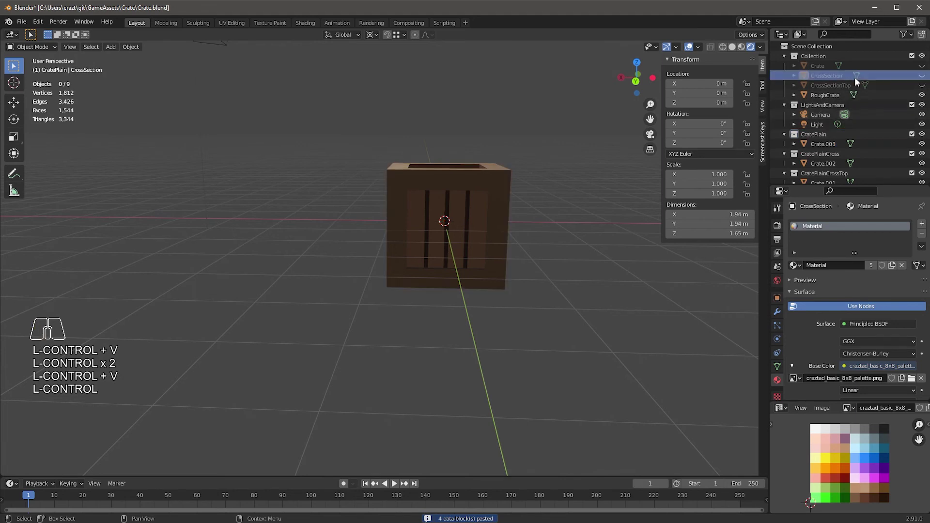
key(ctrl+c)
scroll(864, 119, down, 2)
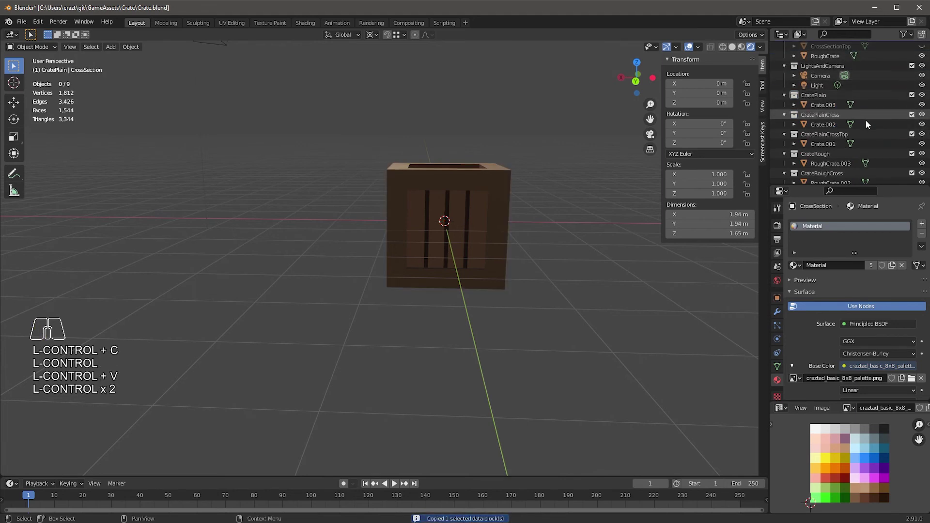
click(829, 115)
key(ctrl+v)
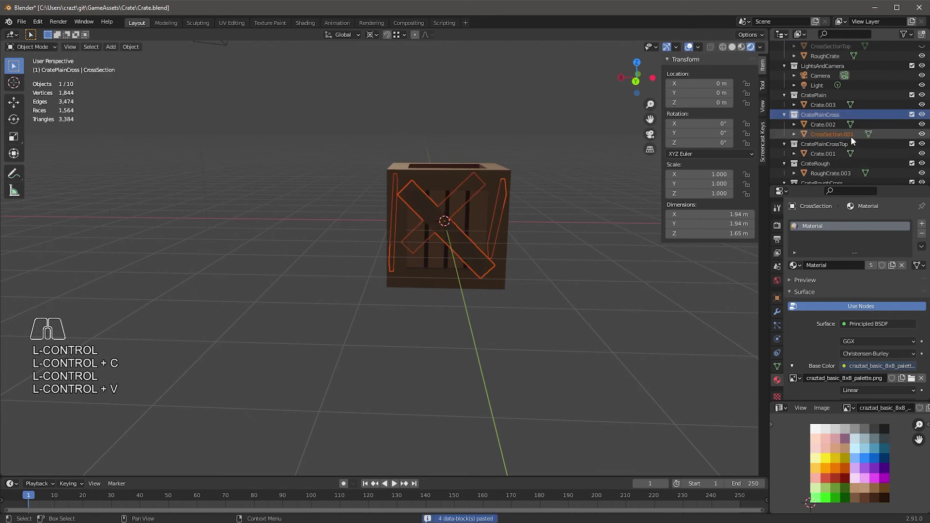
click(831, 144)
key(ctrl+v)
scroll(858, 151, down, 2)
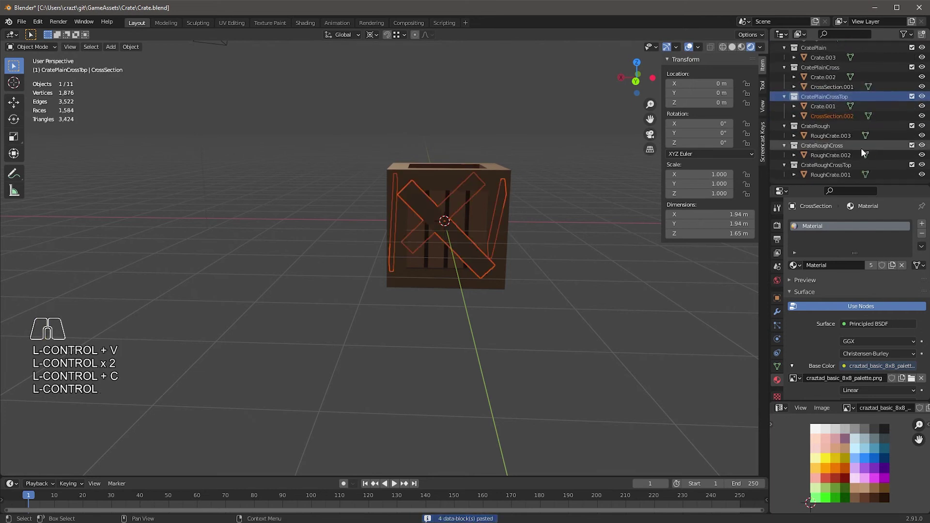
click(826, 145)
key(ctrl+v)
click(827, 175)
key(ctrl+v)
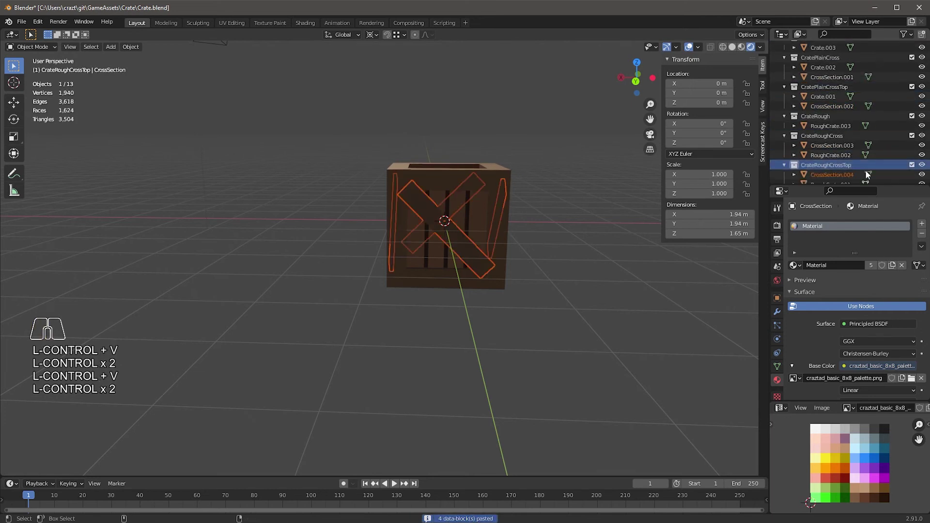
Copy the CrossSectionTop object and paste it into the CratePlainCrossTop and CrateRoughCrossTop collections
scroll(845, 139, up, 3)
click(830, 67)
key(ctrl+c)
scroll(855, 127, down, 2)
click(830, 126)
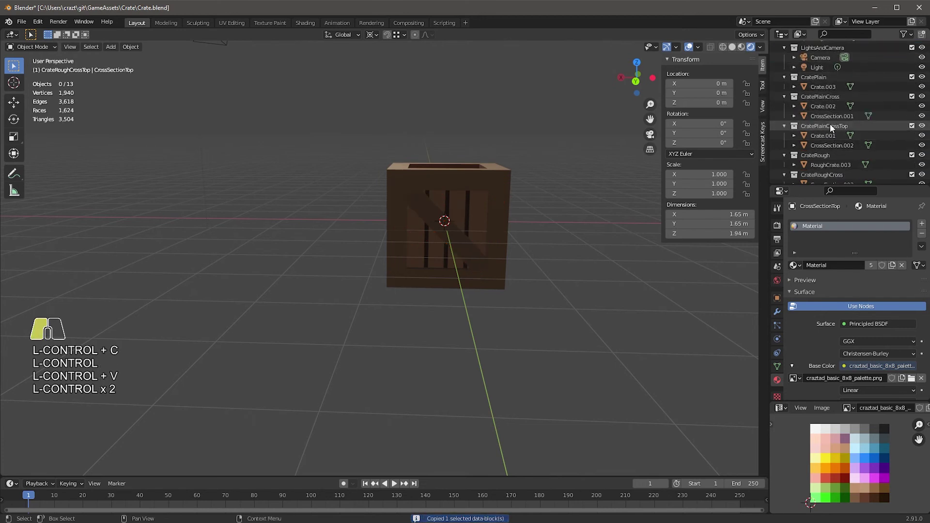
key(ctrl+v)
scroll(861, 142, down, 3)
click(848, 156)
key(ctrl+v)
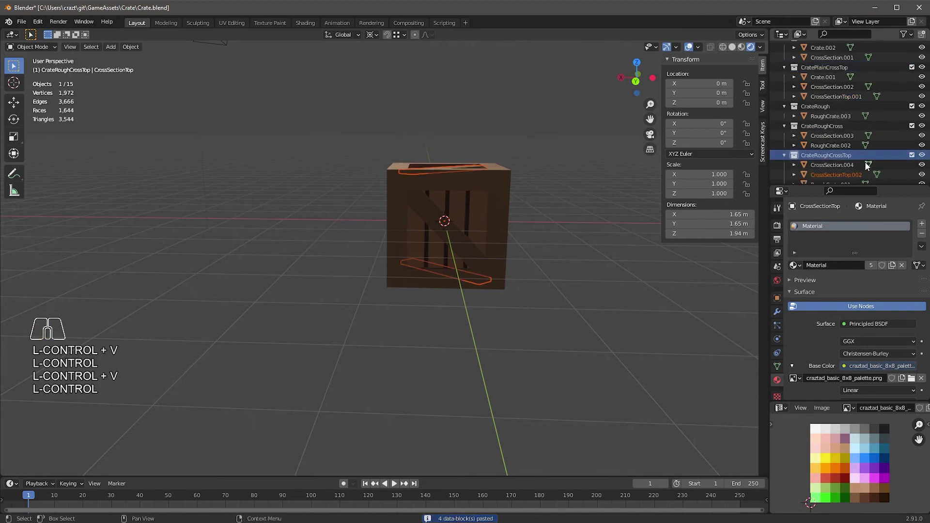
scroll(789, 164, down, 1)
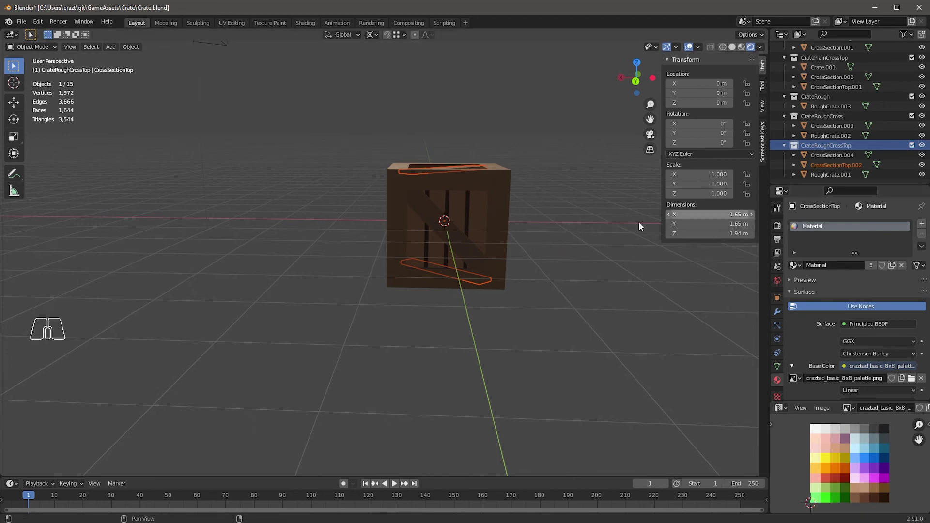
Join the three objects in the CrateRoughCrossTop collection into one mesh and rename it CrateRoughCrossTop
click(822, 174)
shift+click(823, 155)
key(ctrl+j)
double_click(826, 166)
key(ctrl+c)
double_click(827, 175)
key(ctrl+v)
key(Return)
Join the cross section and rough crate in the CrateRoughCross collection and rename the result CrateRoughCross
click(828, 155)
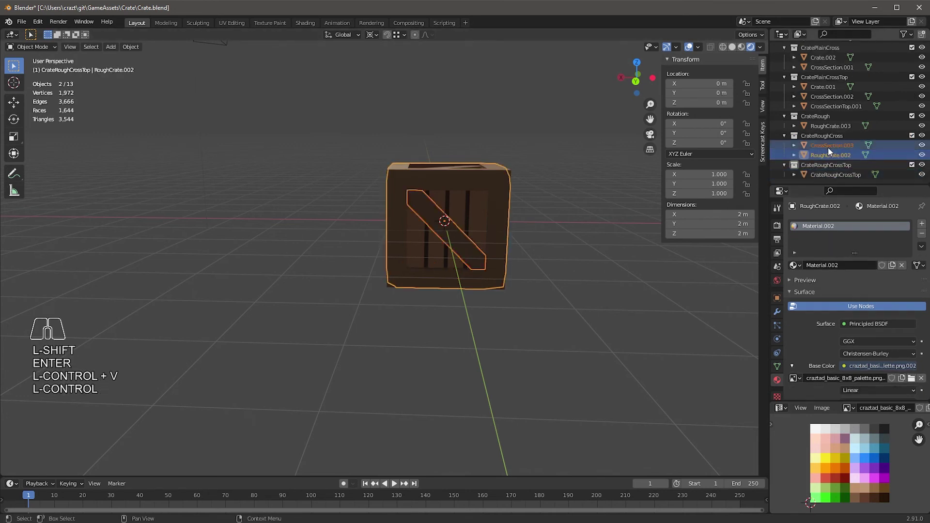
shift+click(829, 148)
key(ctrl+j)
double_click(825, 145)
key(ctrl+c)
double_click(832, 156)
key(ctrl+v)
Rename the rough crate object in the CrateRough collection to CrateRough
double_click(826, 126)
key(ctrl+c)
key(Return)
Join the three objects in the CratePlainCrossTop collection into one mesh and rename it CratePlainCrossTop
click(823, 97)
shift+click(836, 116)
key(ctrl+j)
double_click(824, 107)
key(ctrl+c)
double_click(834, 117)
key(ctrl+v)
key(Return)
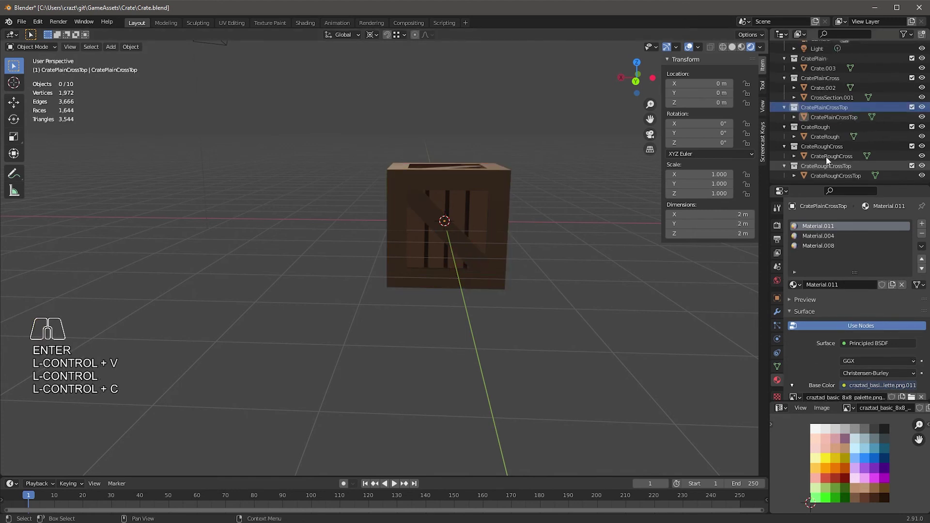
Join the crate and cross section in the CratePlainCross collection and rename the result CratePlainCross
click(832, 97)
shift+click(822, 88)
key(ctrl+j)
double_click(821, 97)
key(ctrl+c)
double_click(830, 107)
key(ctrl+v)
key(Return)
Collapse the six crate variant collections in the outliner and select the rough crate with cross sections
drag(783, 98, 783, 166)
middle_drag(475, 252, 519, 270)
click(519, 270)
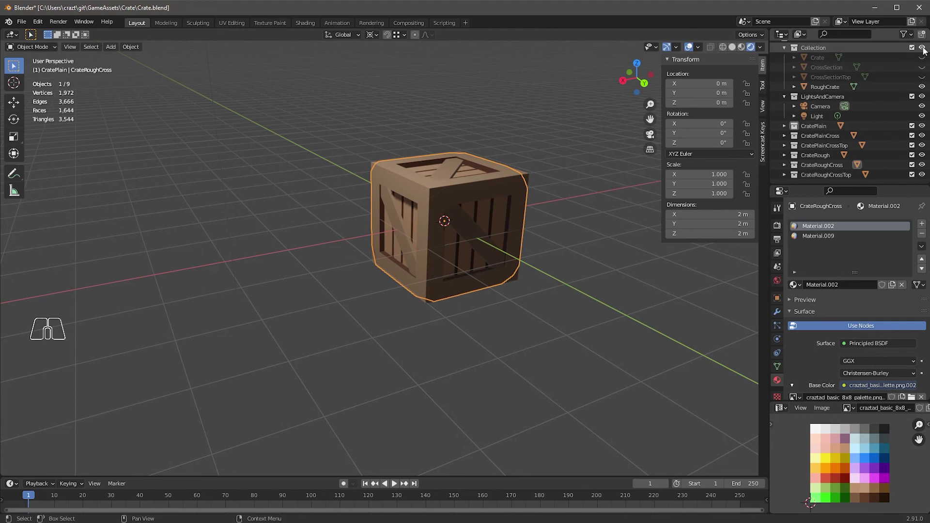
Unhide CrossSectionTop, CrossSection and Crate, and rename their parent Collection to ModularPieces
click(923, 77)
click(922, 67)
click(922, 58)
scroll(860, 92, up, 1)
double_click(834, 57)
text(Modula)
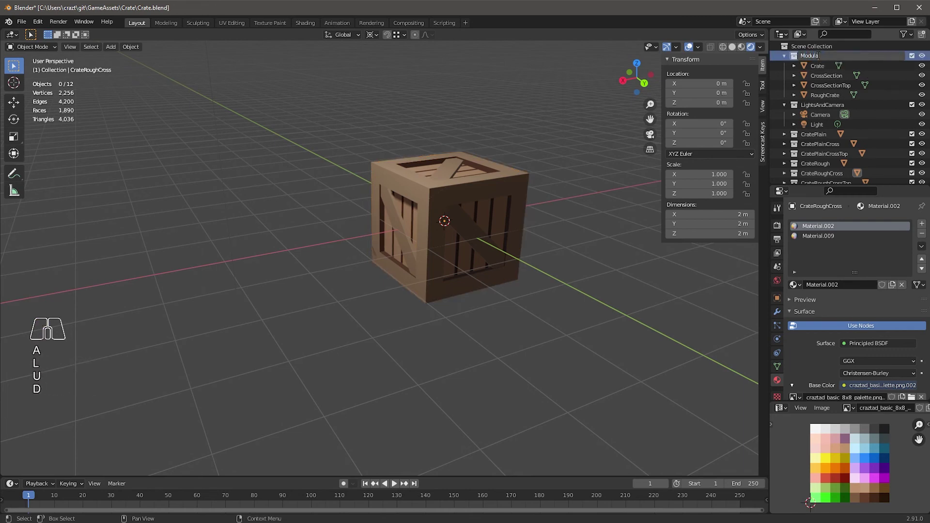
text(rP)
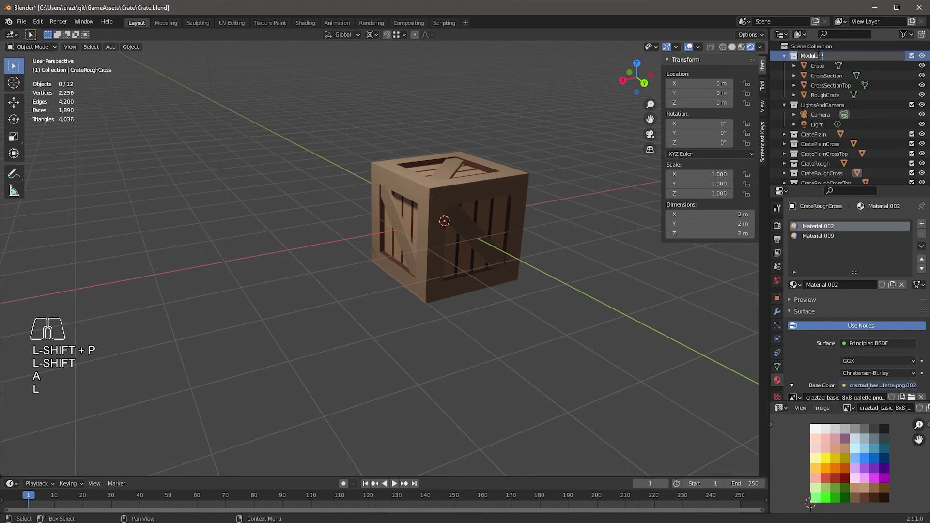
text(ieces)
key(Return)
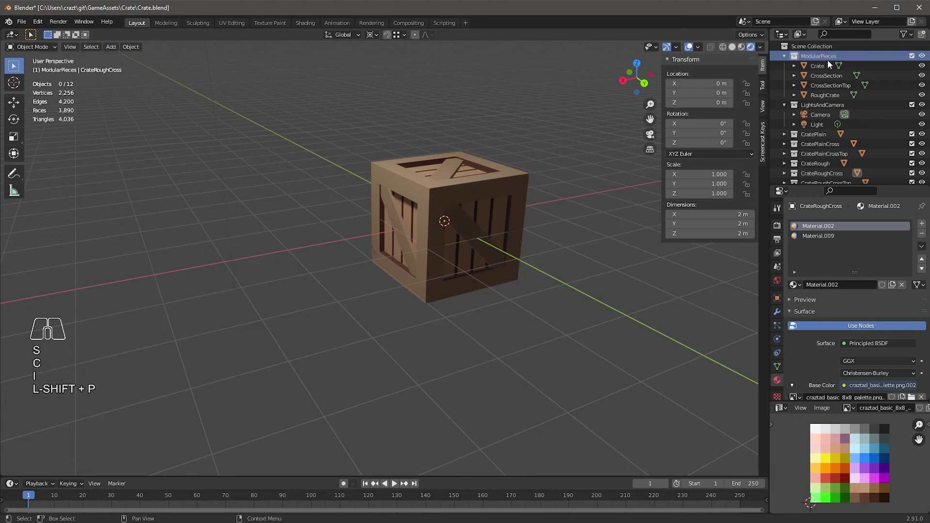
Hide the ModularPieces collection and all six crate variant collections
click(922, 56)
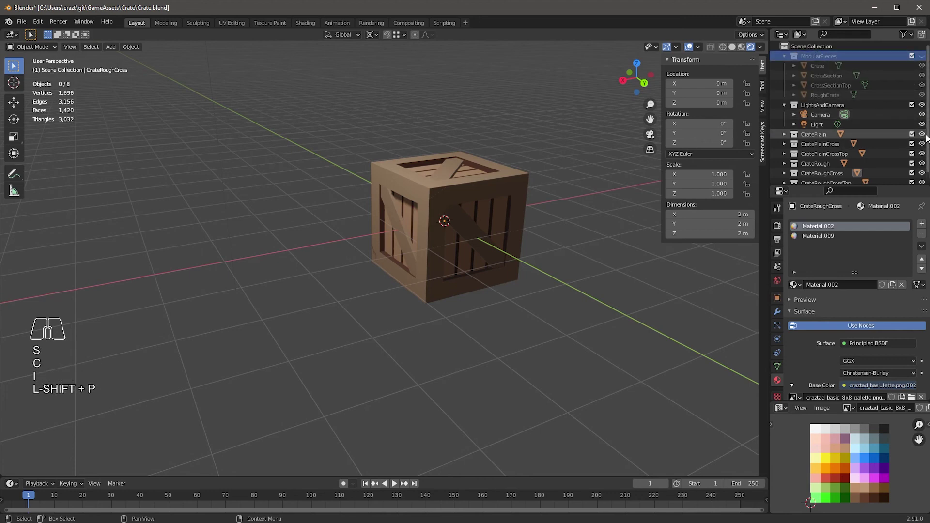
mouse_move(923, 137)
mouse_down()
mouse_move(923, 179)
mouse_move(920, 154)
mouse_up()
scroll(919, 154, down, 1)
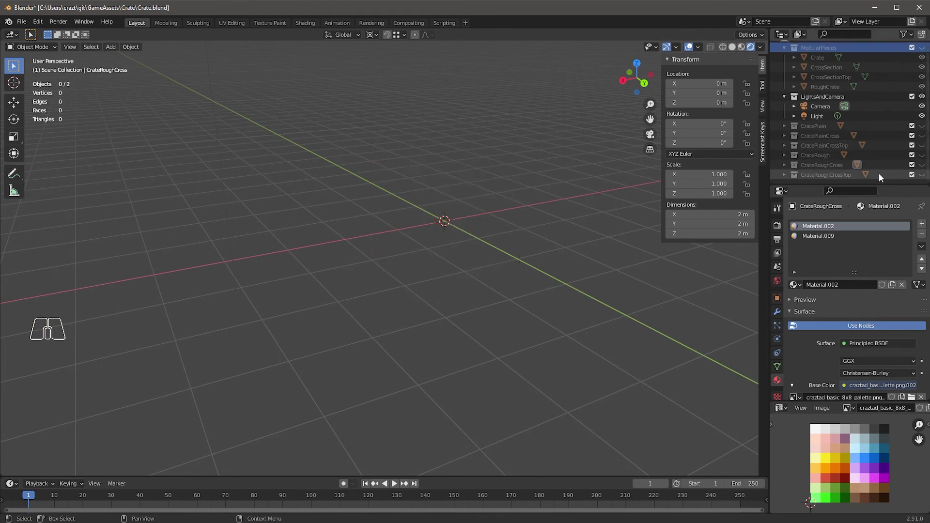
Show the crate variant collections one at a time, starting with CrateRoughCrossTop, and examine each finished crate
click(922, 176)
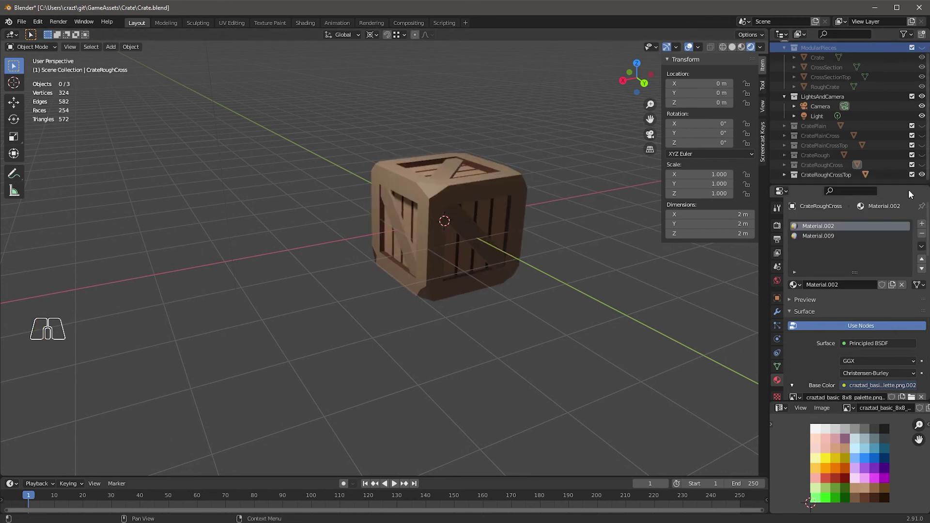
click(923, 175)
click(923, 164)
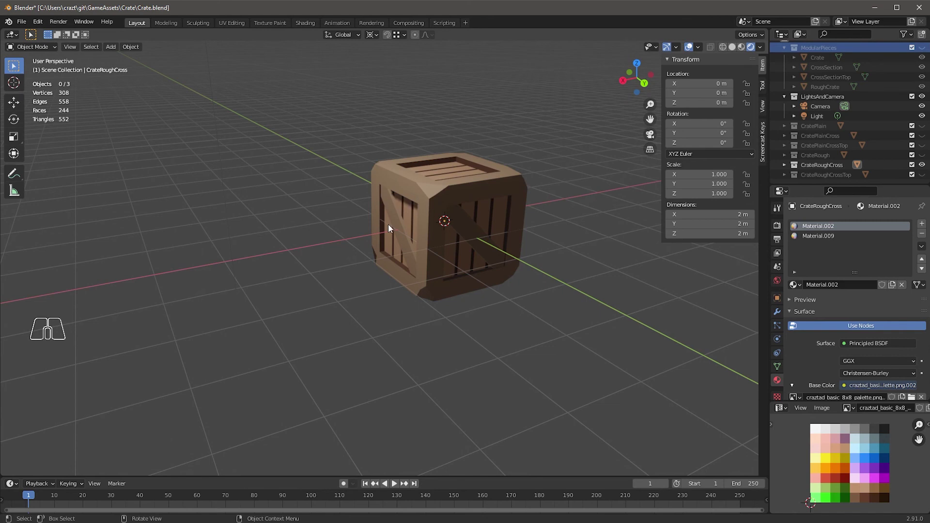
click(922, 165)
click(922, 155)
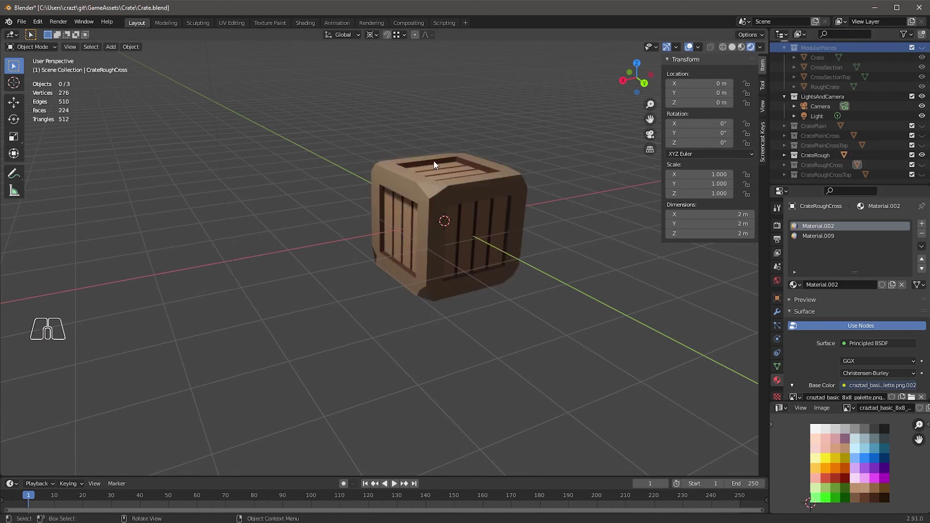
click(922, 155)
click(922, 145)
mouse_move(478, 253)
middle_down()
mouse_move(551, 238)
mouse_move(493, 258)
middle_up()
click(922, 146)
click(922, 136)
middle_drag(542, 247, 491, 256)
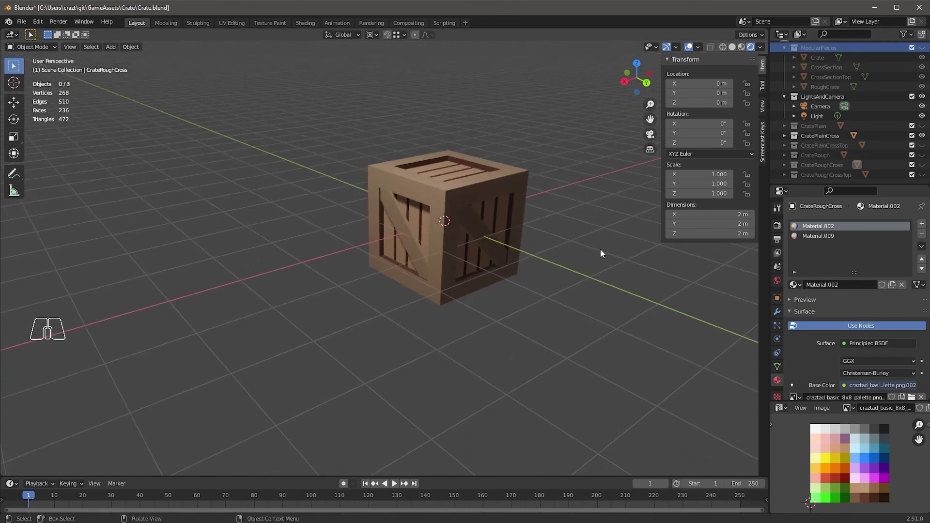
drag(922, 135, 922, 116)
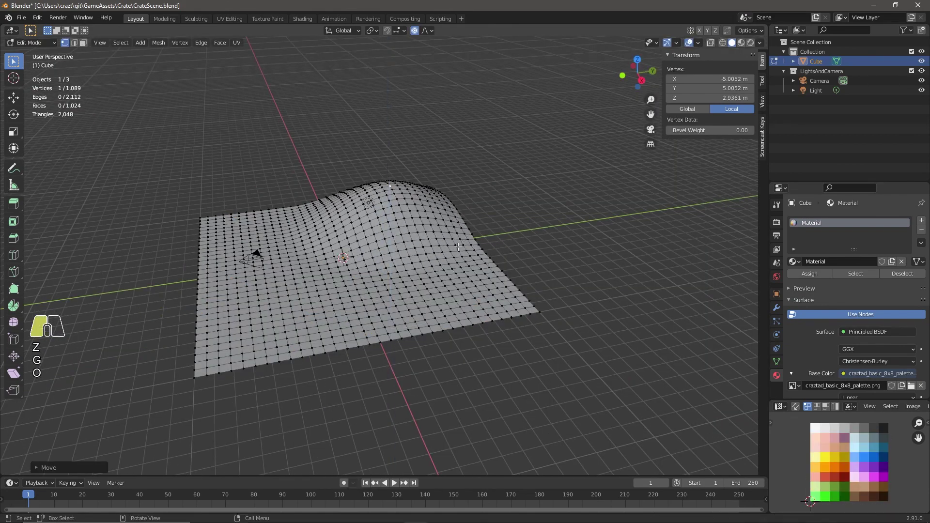
Shape more hills on the CrateScene terrain grid by moving vertices vertically with proportional editing
key(g)
key(z)
key(ctrl+z)
key(Escape)
Circle-select the flat corner region of the terrain, inset its faces and lower them slightly for water
key(c)
mouse_move(187, 253)
mouse_down()
mouse_move(416, 366)
mouse_move(176, 261)
mouse_up()
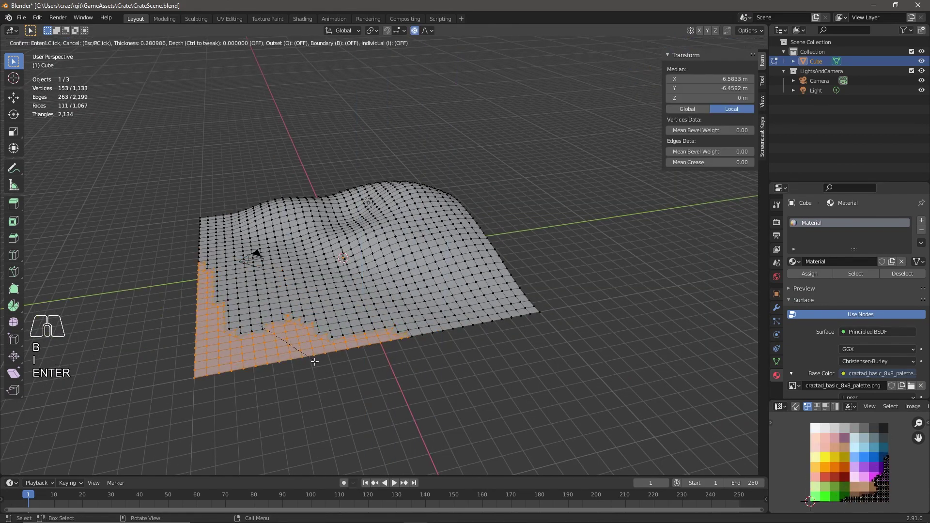
key(Return)
middle_drag(346, 372, 271, 301)
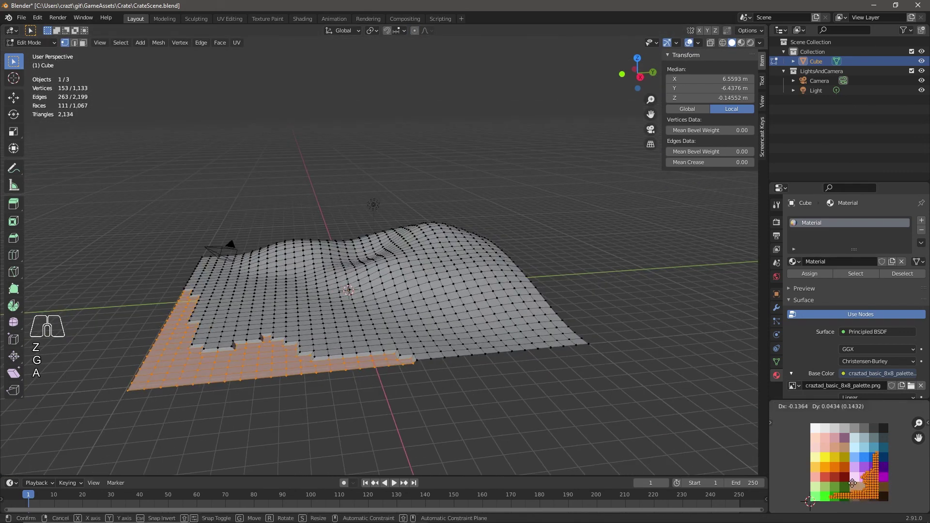
Circle-select the shoreline faces bordering the blue water and move their UVs onto a pale sand palette swatch
key(c)
mouse_move(228, 213)
mouse_down()
mouse_move(223, 229)
mouse_move(184, 206)
mouse_up()
key(Escape)
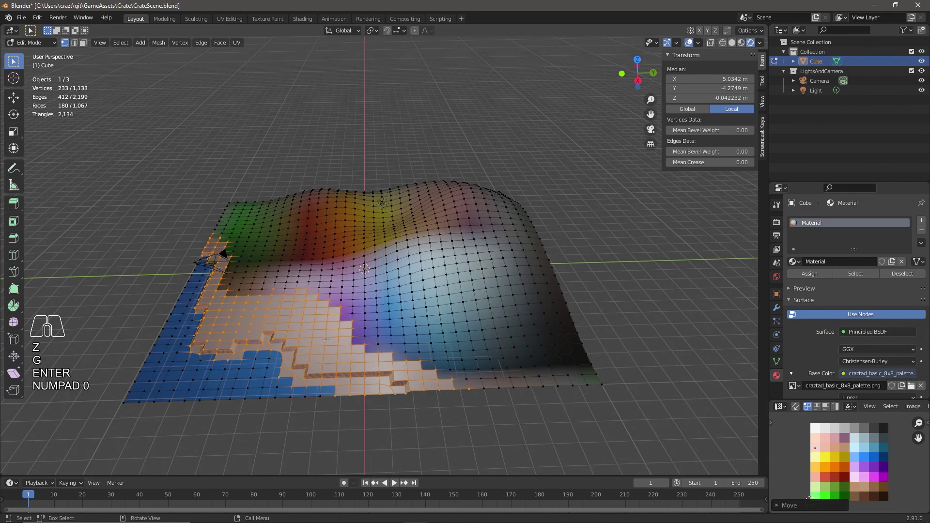
Try to select matching faces using Select Similar by Vertex Groups and a command search for "select uv"
key(shift+g)
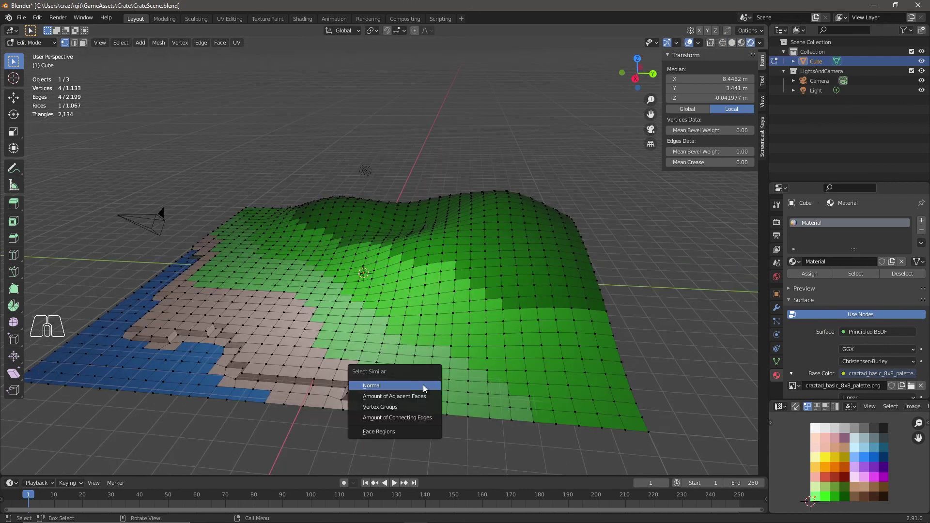
click(427, 407)
key(ctrl+z)
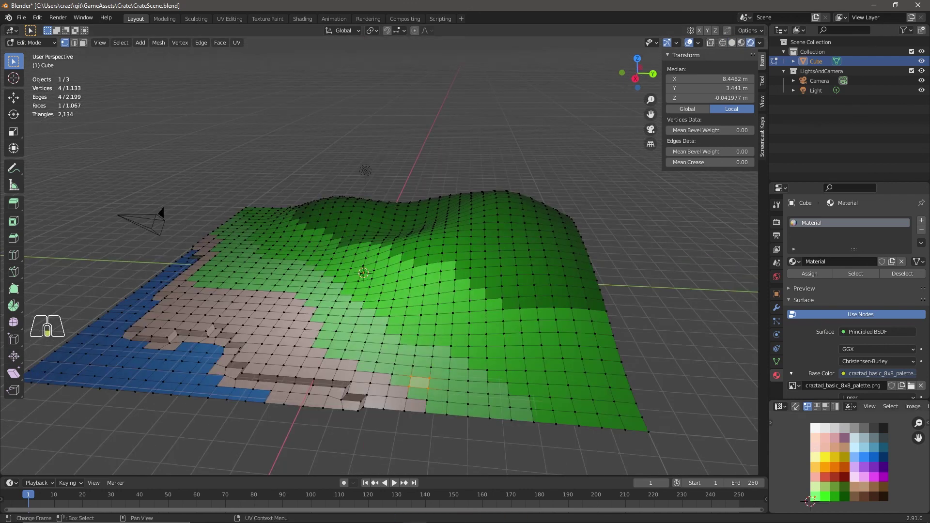
key(F3)
text(select uv)
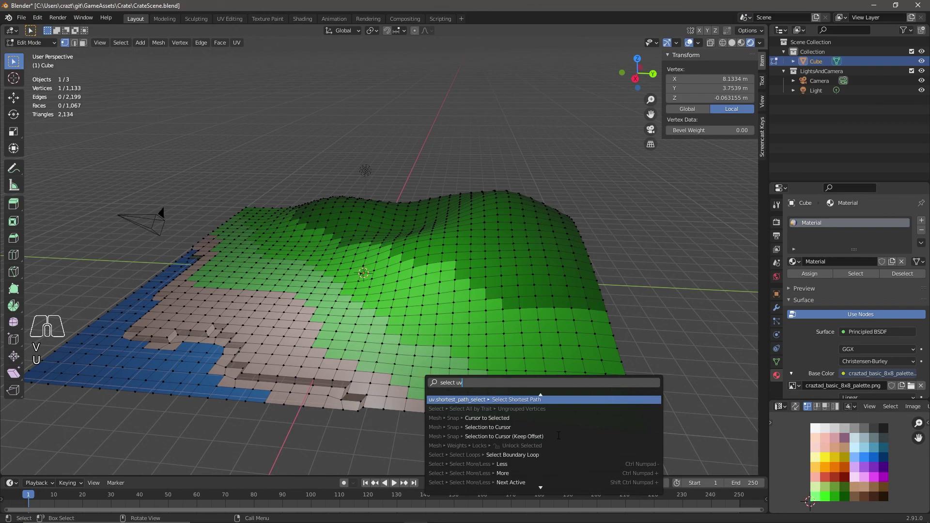
key(Escape)
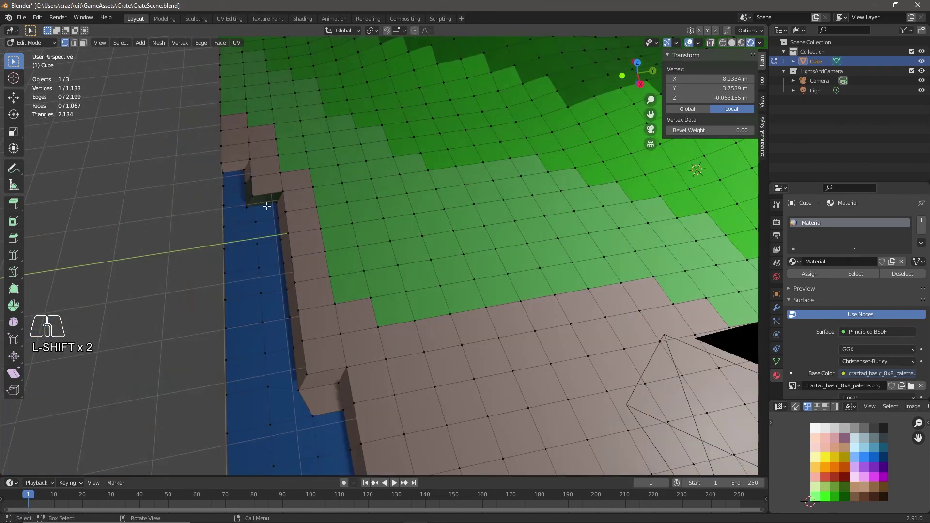
Return the finished terrain to Object Mode with the whole model in view and save CrateScene.blend
key(Home)
key(Tab)
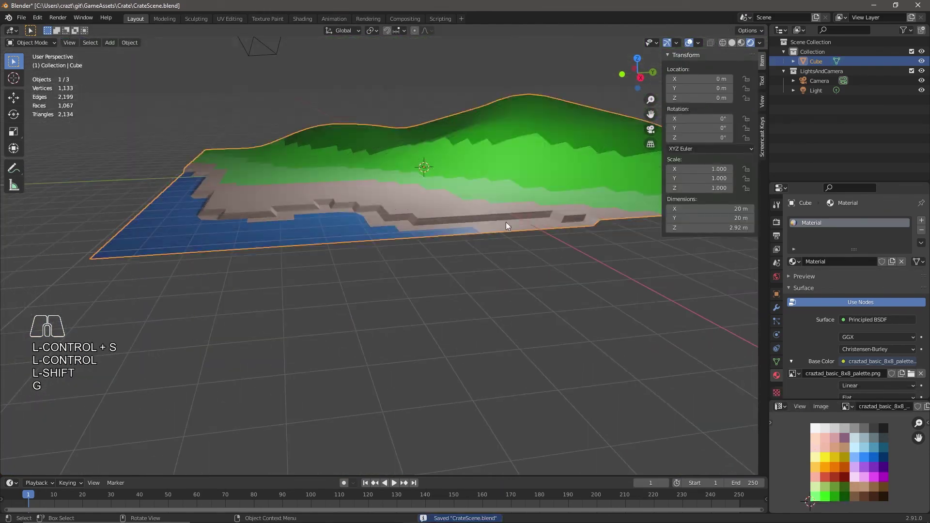
Link the crate objects from the crate asset file into the terrain scene and make a local duplicate of the Crate object
key(ctrl+alt+o)
shift+click(360, 271)
key(Return)
key(shift+d)
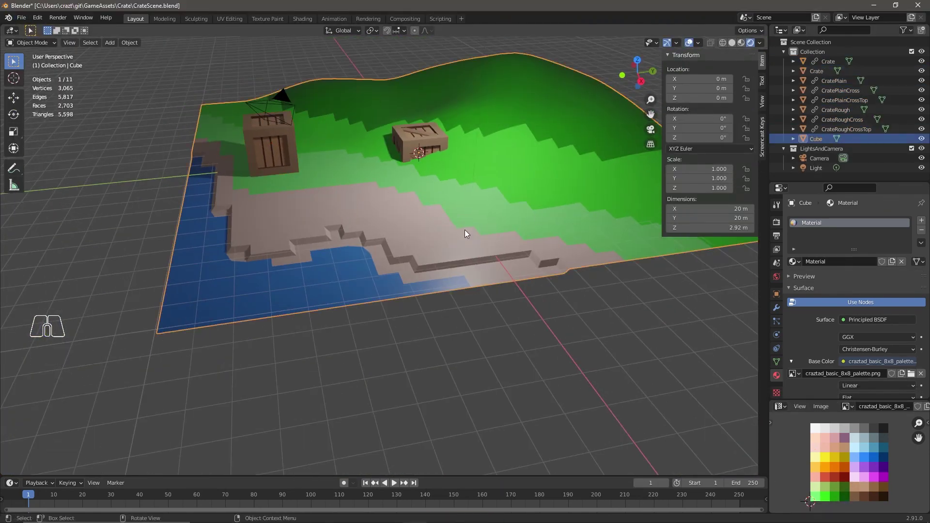
key(g)
key(z)
key(g)
key(x)
click(431, 226)
key(ctrl+z)
Delete the linked Crate object and its local duplicate from the scene
key(x)
click(841, 61)
key(x)
Duplicate the linked CratePlain, place the copy along the X axis, adjust its height and hide the linked original
key(shift+d)
key(x)
middle_drag(475, 213, 478, 150)
key(g)
key(z)
click(921, 62)
Make local duplicates of the linked CratePlainCross, CratePlainCrossTop and CrateRough objects and spread the copies around the hill
click(841, 81)
key(shift+d)
key(shift+z)
click(844, 100)
key(shift+d)
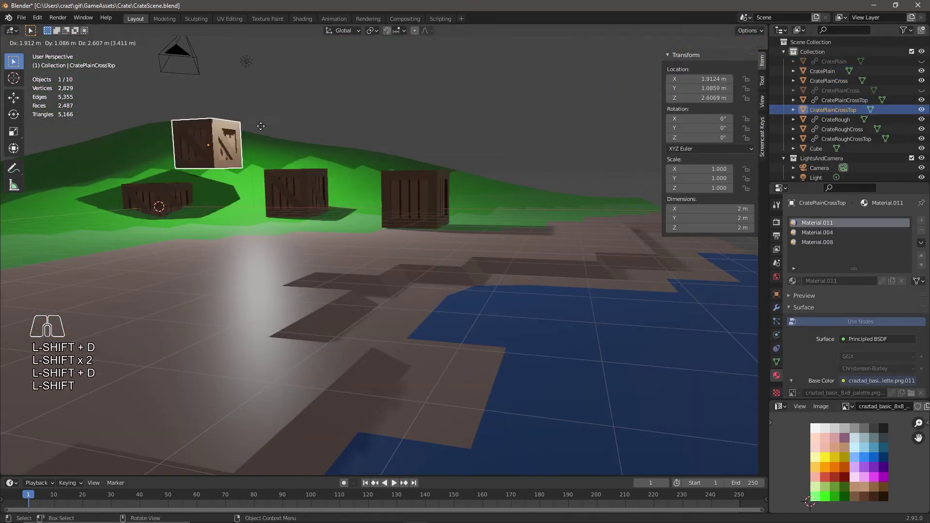
click(836, 119)
key(shift+d)
click(907, 31)
click(833, 101)
key(shift+d)
Move the local crate copies into a new Crates collection and delete the surplus CratePlainCrossTop.001 copy
click(829, 90)
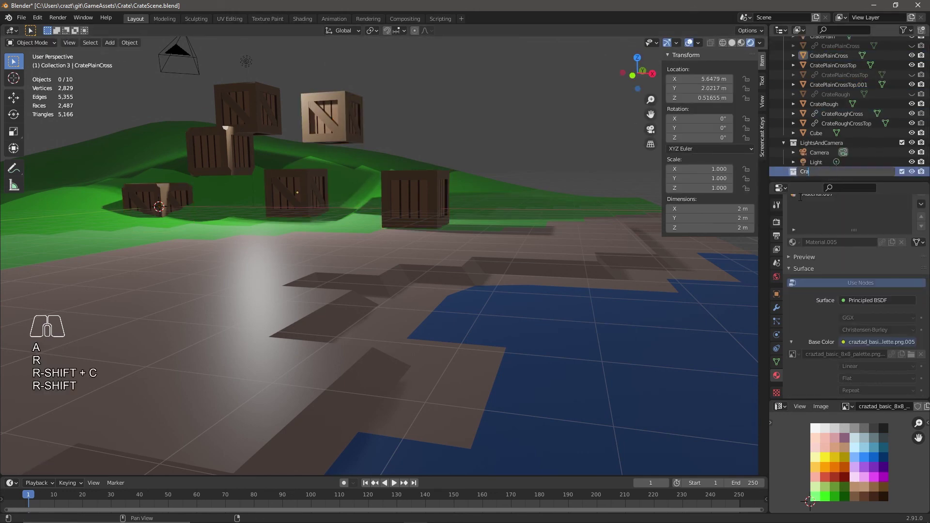
drag(831, 82, 824, 170)
key(x)
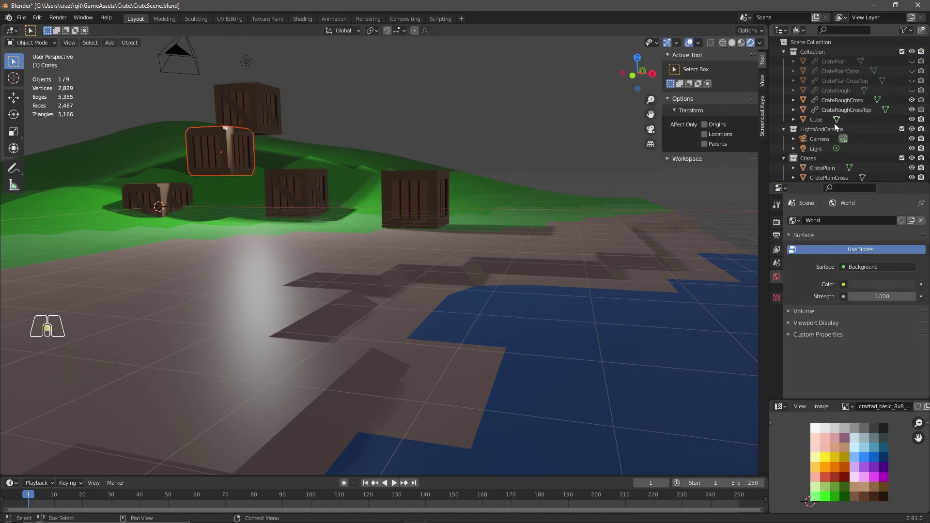
Duplicate the linked CrateRoughCross and CrateRoughCrossTop objects and hide the linked originals
click(843, 75)
key(shift+d)
click(847, 85)
key(shift+d)
click(912, 85)
Move the CrateRoughCross copy in beside the other crates near the border between grass and sand
middle_drag(417, 233, 436, 300)
key(g)
key(g)
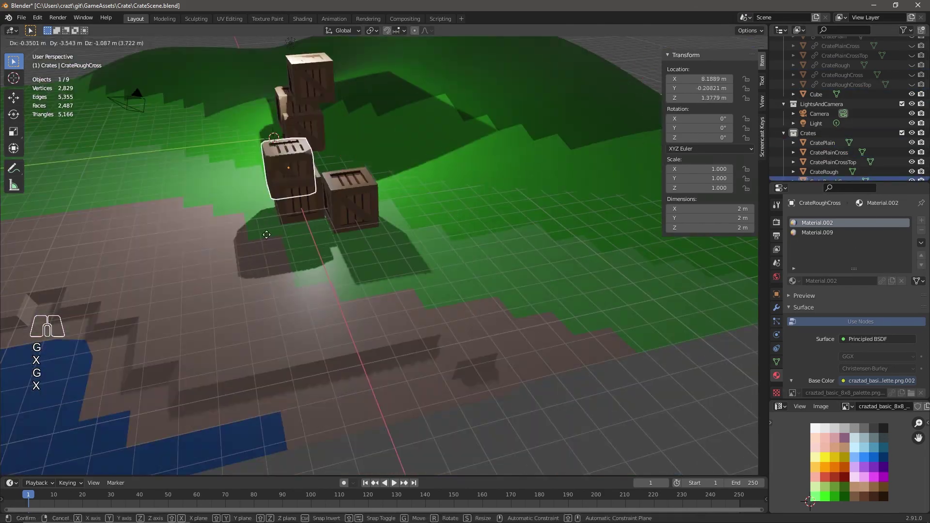
click(266, 235)
middle_drag(267, 234, 231, 164)
click(231, 164)
Reposition the CrateRoughCross copy among the crates using the top view, and adjust its height
click(116, 184)
middle_drag(116, 184, 559, 274)
key(g)
scroll(361, 271, up, 4)
click(560, 274)
key(KP_7)
key(g)
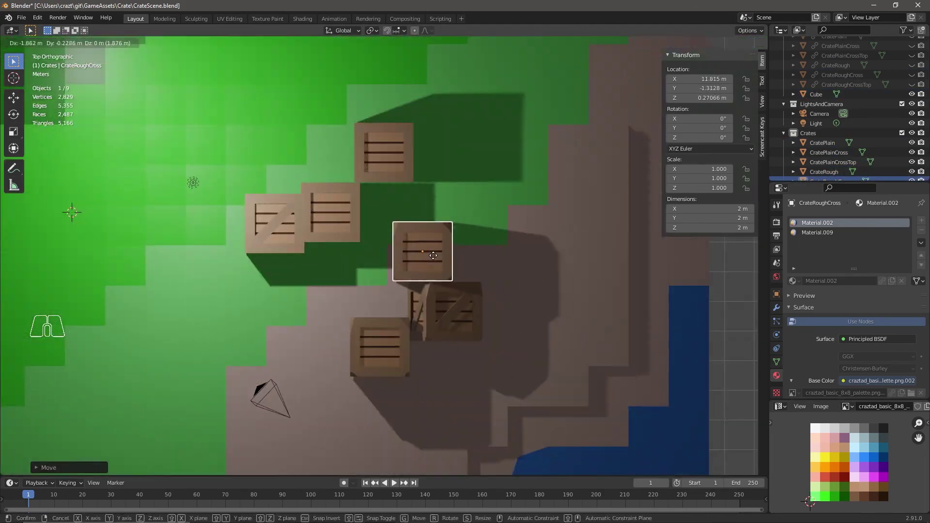
key(z)
click(433, 255)
Raise CratePlainCross to a height of about 2.33 m so it stacks on the lower crates
middle_drag(434, 255, 376, 356)
key(g)
key(z)
click(542, 399)
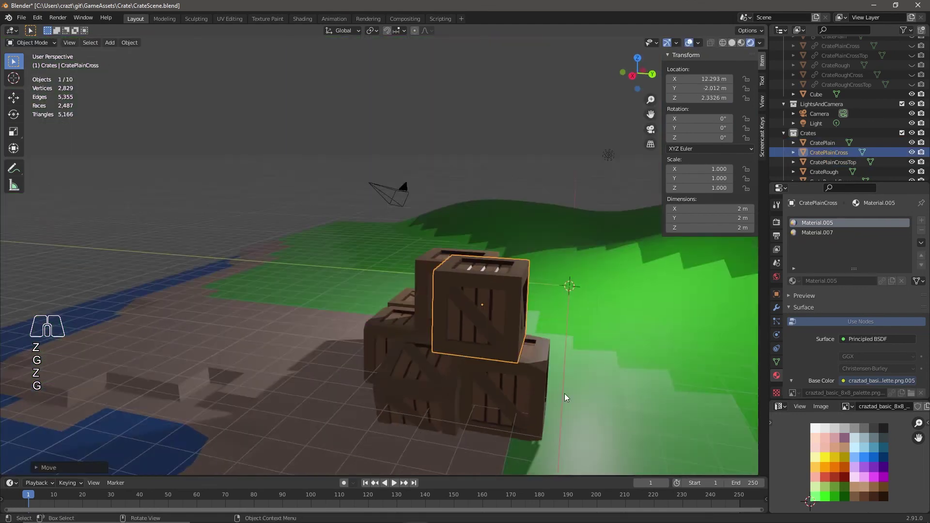
Shift and rotate individual crates in the top view so the stack forms an irregular pile
key(KP_7)
click(392, 307)
key(g)
click(477, 247)
key(r)
key(g)
key(r)
click(336, 318)
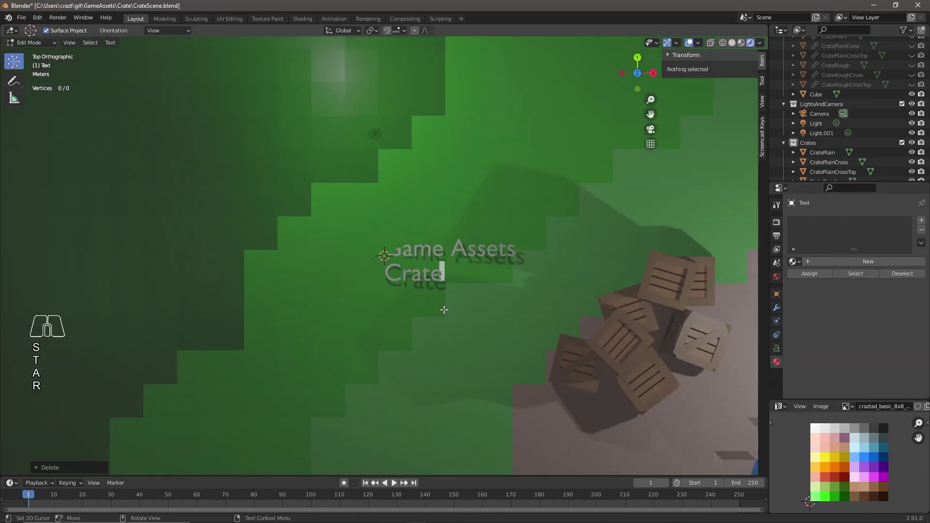
Set the horizontal alignment of the "Game Assets Crate" text to Center and finish editing the text
click(776, 348)
click(870, 319)
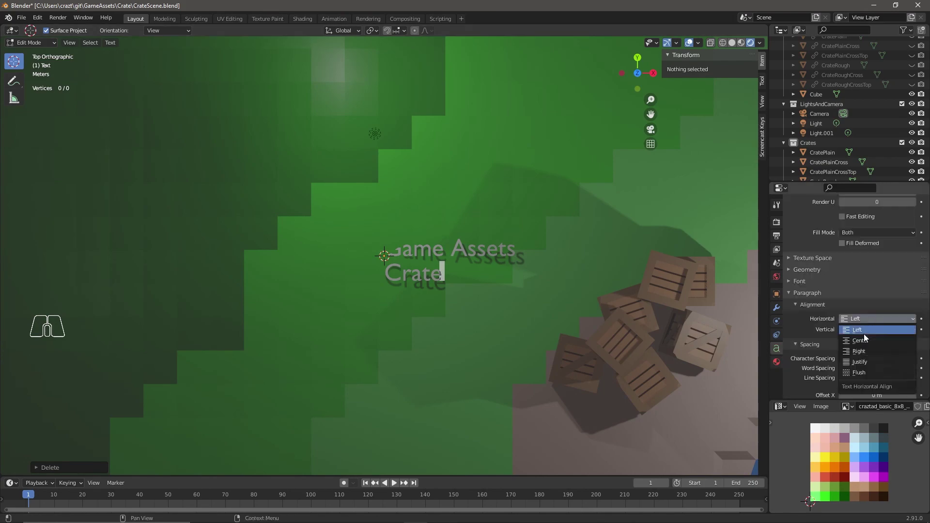
click(862, 339)
key(Tab)
middle_drag(484, 271, 476, 357)
Rotate the title text 90° about the X axis and 90° about the Z axis so it stands upright
key(r)
key(x)
key(KP_9)
key(KP_0)
key(Return)
key(r)
key(z)
key(KP_9)
key(KP_0)
key(Return)
Move the title text to about X 7.3 m, Y -10 m, Z 2.1 m, beside the crates in the camera frame
key(g)
middle_drag(625, 291, 629, 431)
click(630, 431)
click(651, 130)
key(g)
key(z)
key(g)
click(356, 250)
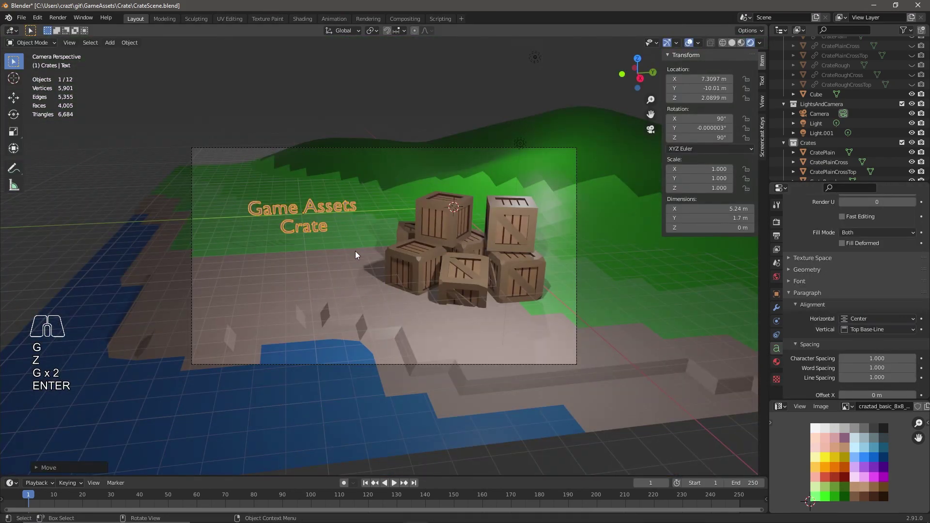
key(Escape)
middle_drag(537, 274, 339, 247)
key(Tab)
key(Escape)
key(Tab)
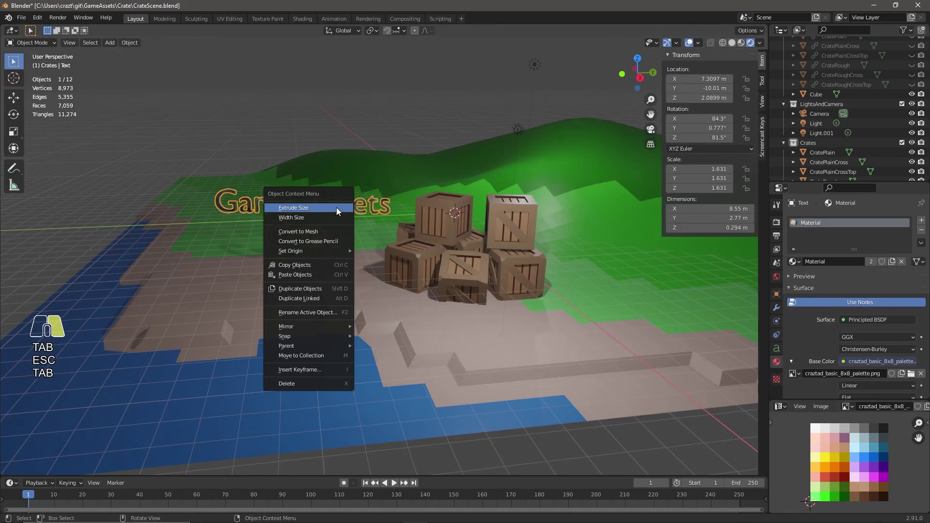
Convert the title text to a mesh, scale all its UVs to 0 and move them onto a light palette swatch
key(Tab)
key(a)
key(a)
key(s)
key(KP_0)
key(Return)
key(g)
key(Return)
key(Tab)
key(z)
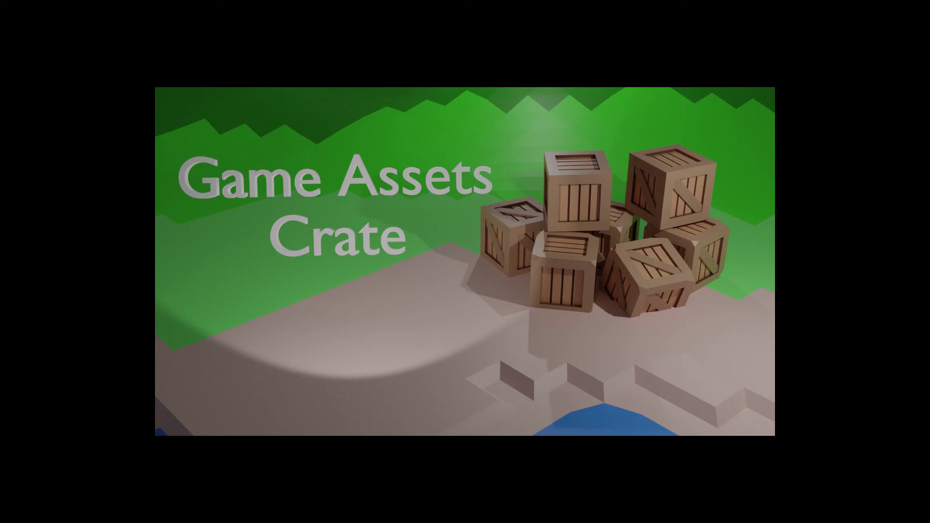